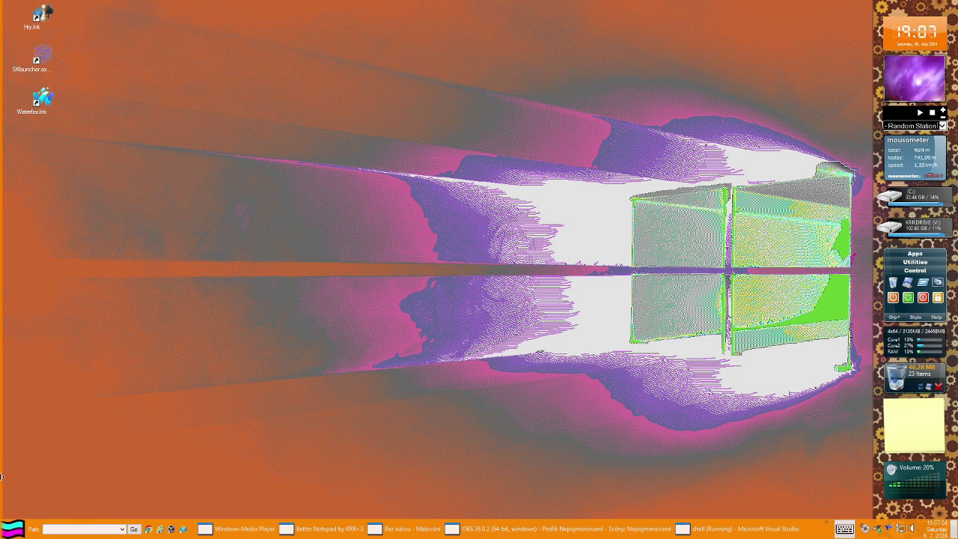
Expand and collapse the C: drive in the Start menu's folder tree, and choose the Run command.
left_click(13, 530)
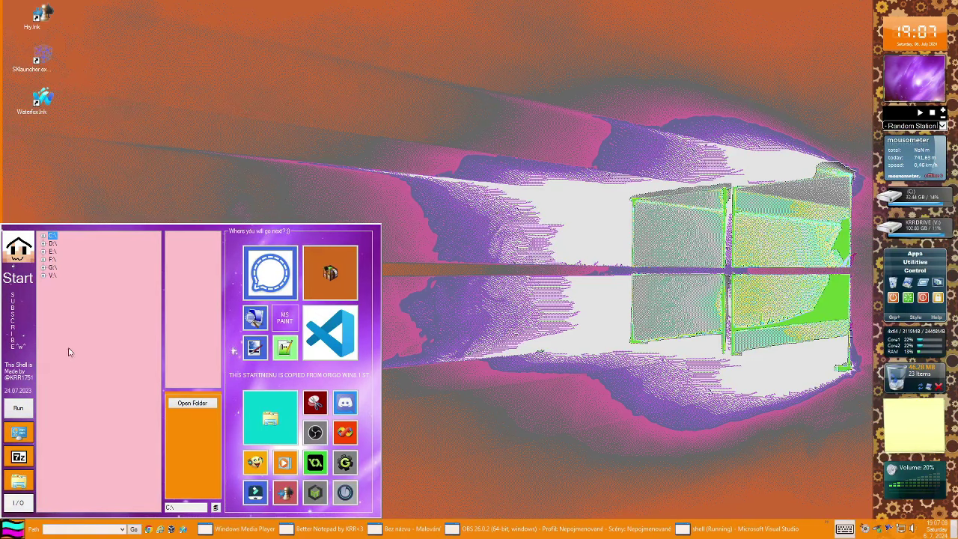
left_click(43, 238)
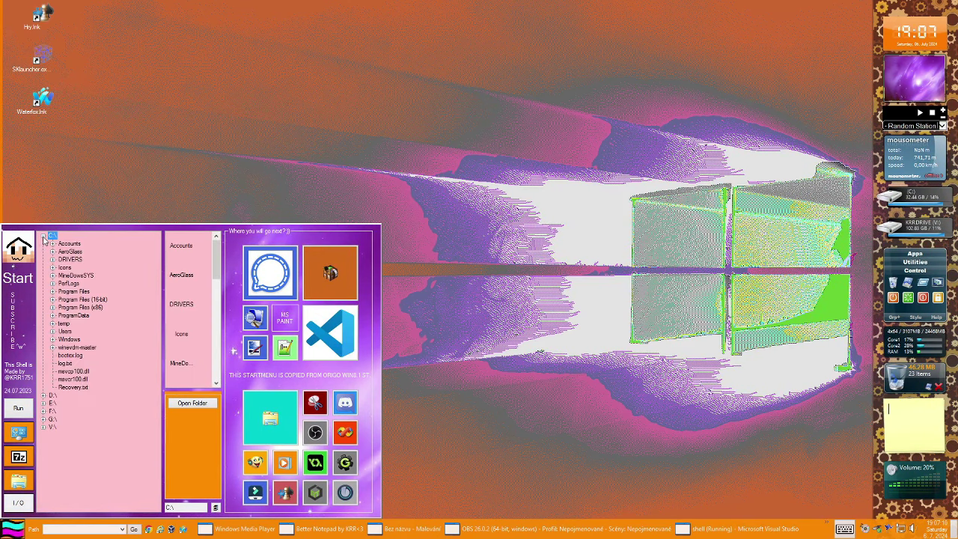
left_click(44, 238)
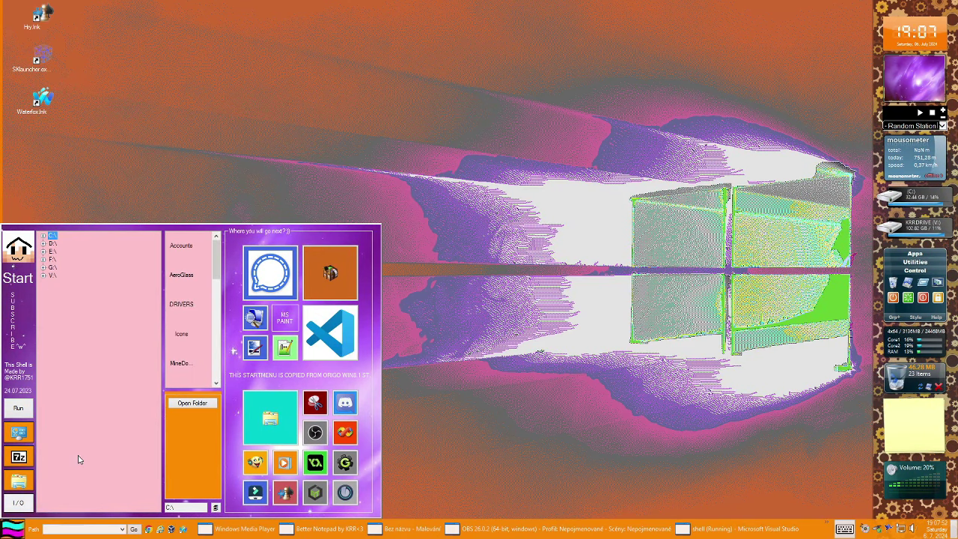
left_click(28, 413)
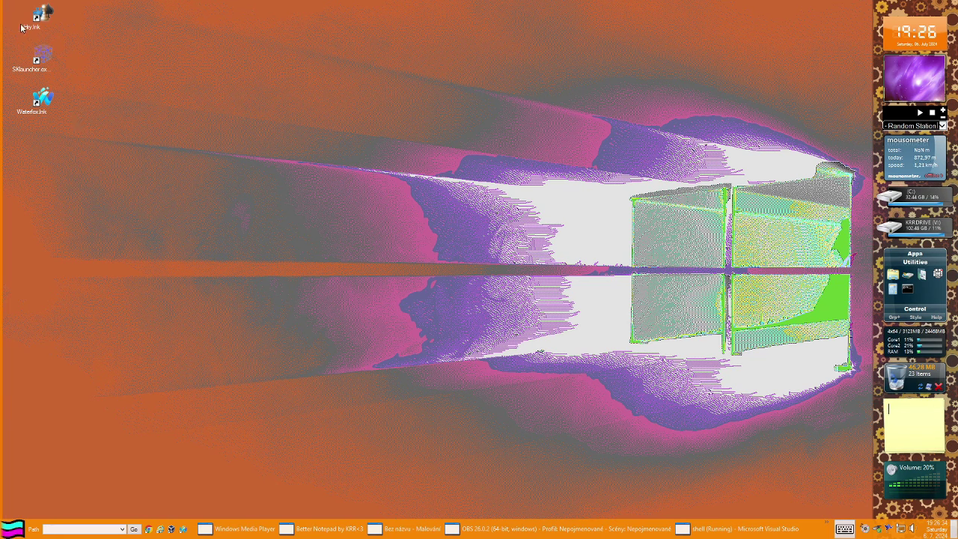
Look over the desktop's shortcuts, the hidden folder dock and the desktop's context menu.
left_click(39, 102)
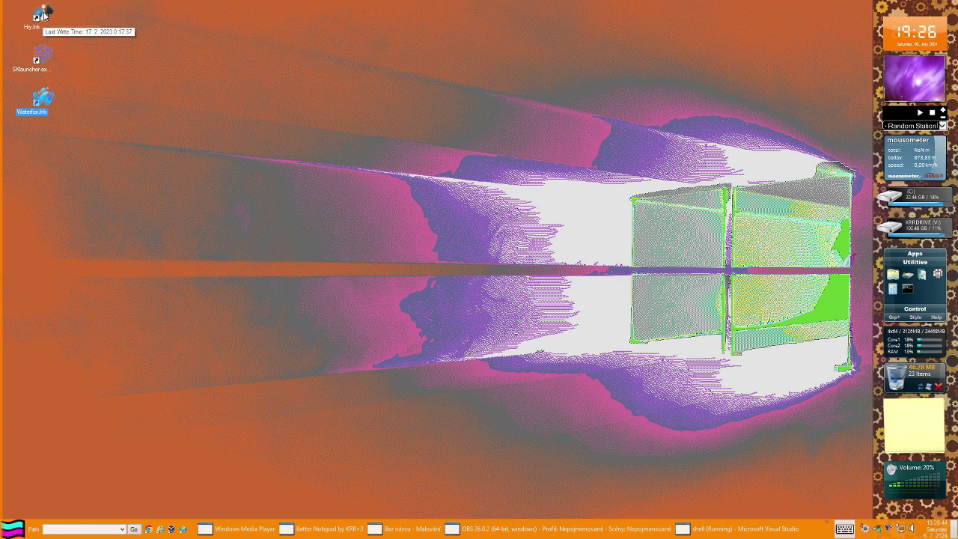
left_click(284, 120)
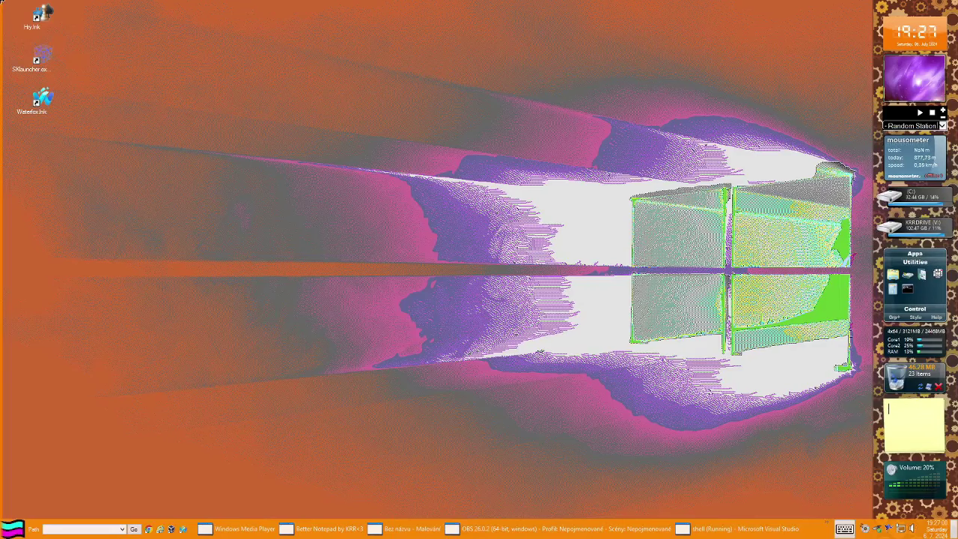
mouse_move(3, 211)
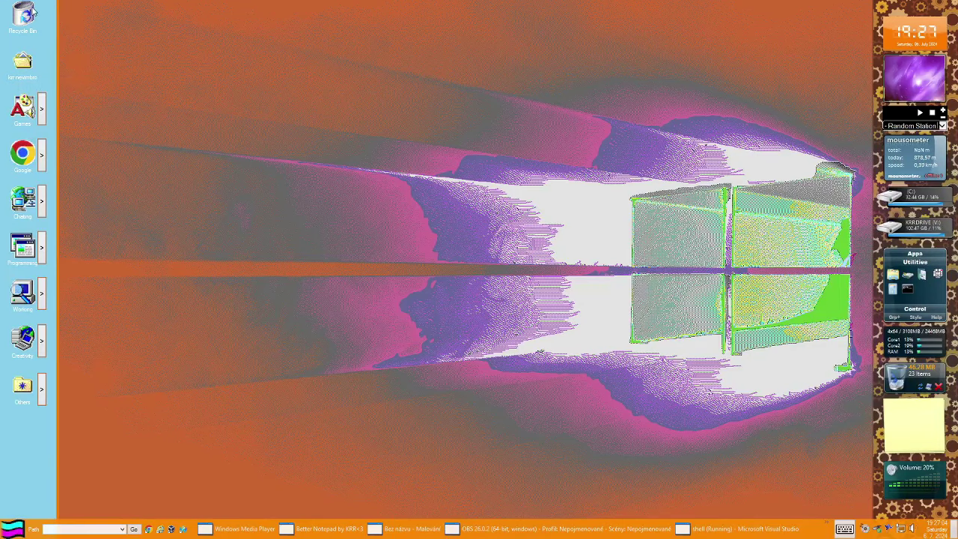
mouse_move(2, 6)
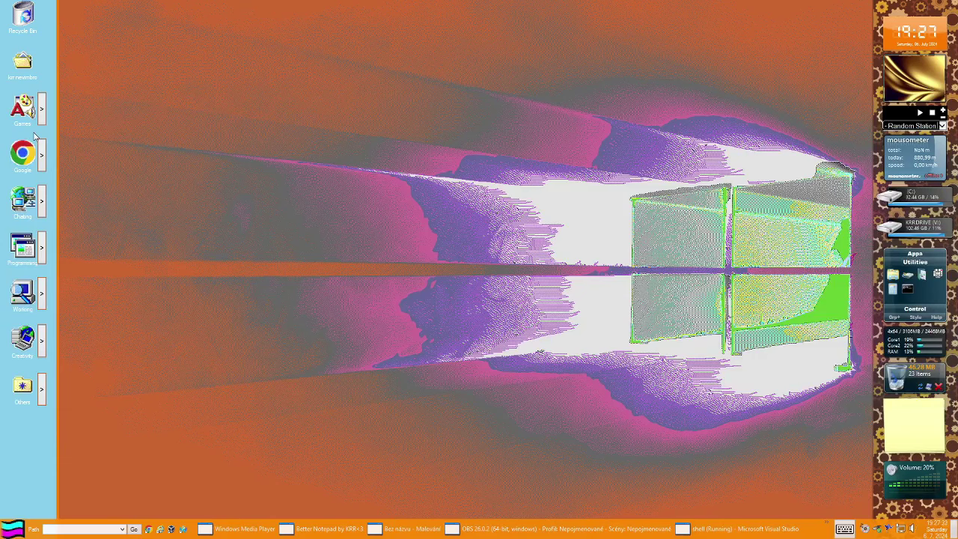
right_click(616, 307)
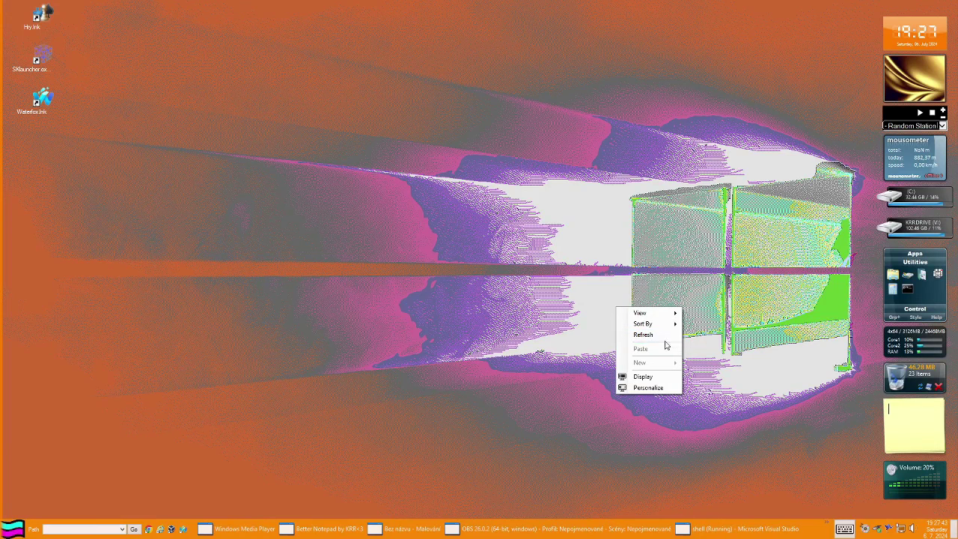
left_click(351, 210)
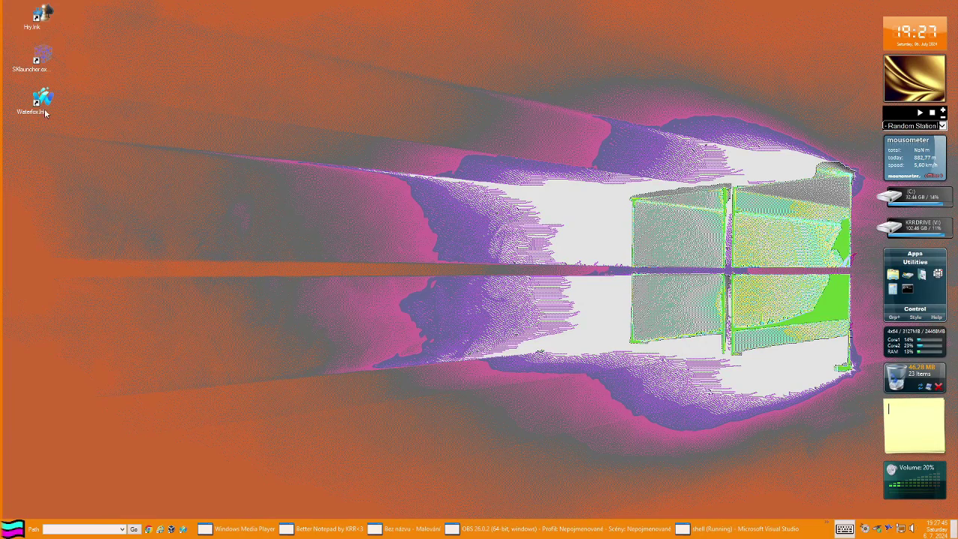
Open the Desktop folder in the Explorer++ file manager and select its Google folder.
left_click(13, 529)
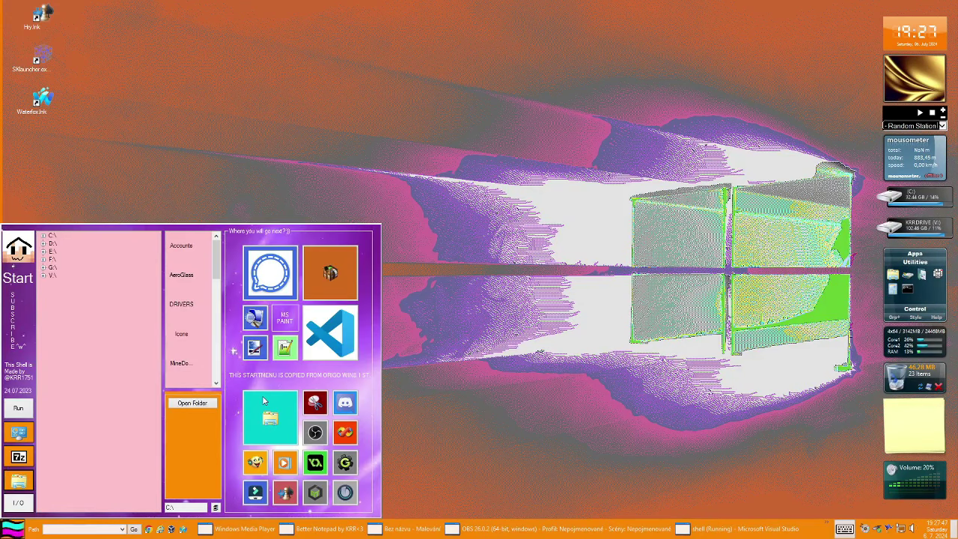
left_click(269, 417)
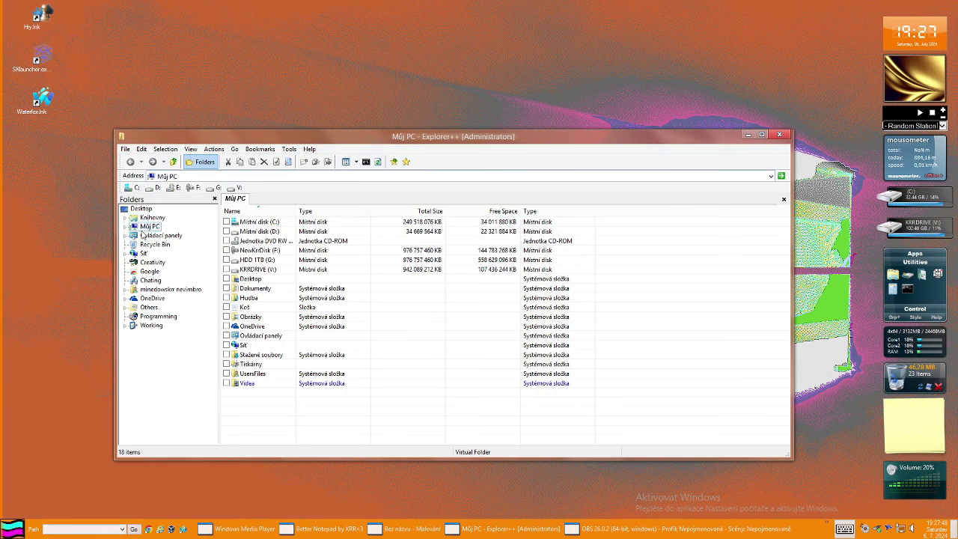
left_click_drag(392, 422, 306, 352)
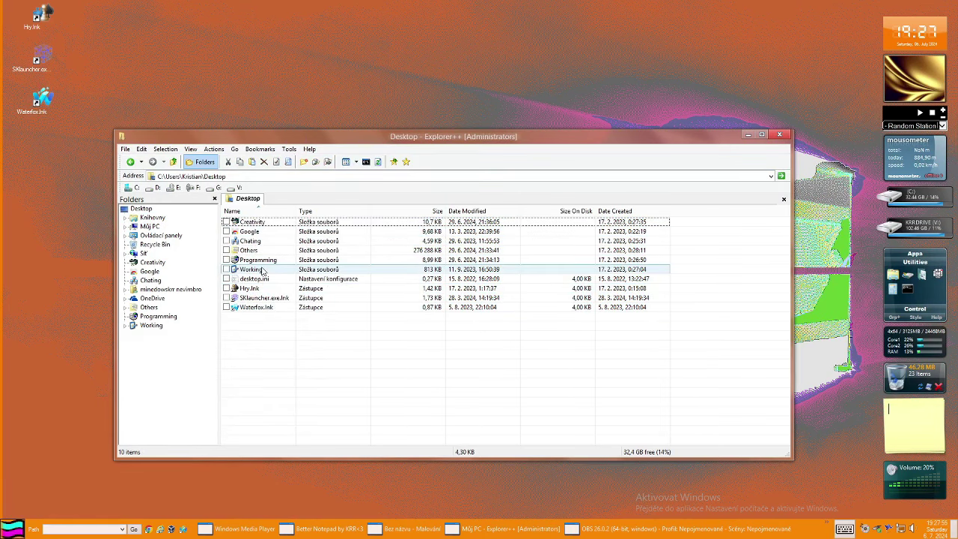
left_click(259, 270)
left_click(256, 250)
left_click(258, 231)
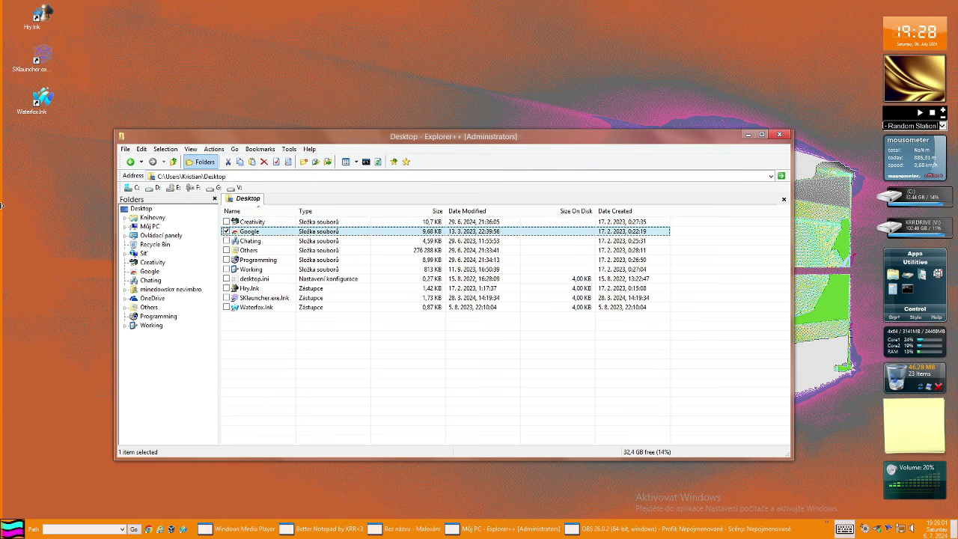
List the contents of the Games, Google, Chating, Programming and Creativity folders from the hidden side dock.
mouse_move(22, 461)
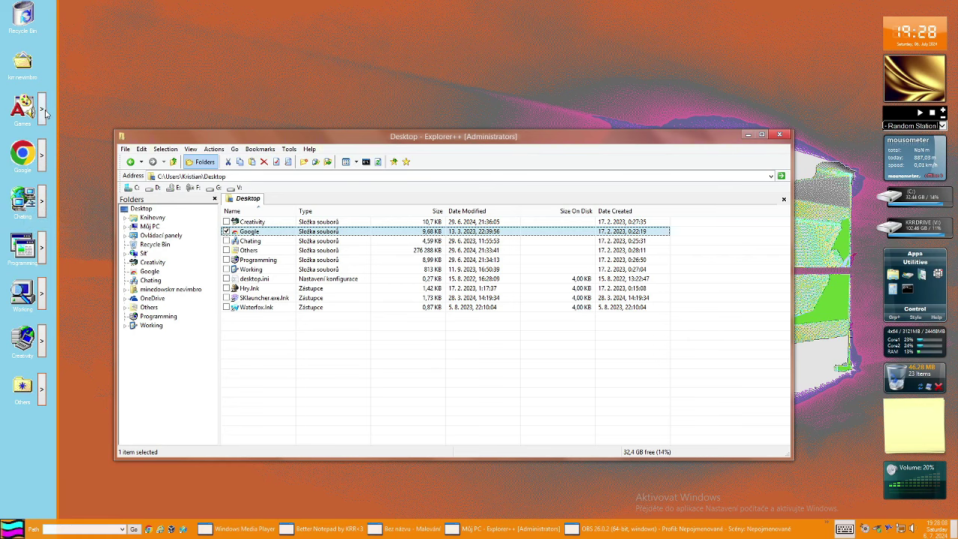
left_click(42, 111)
left_click(42, 167)
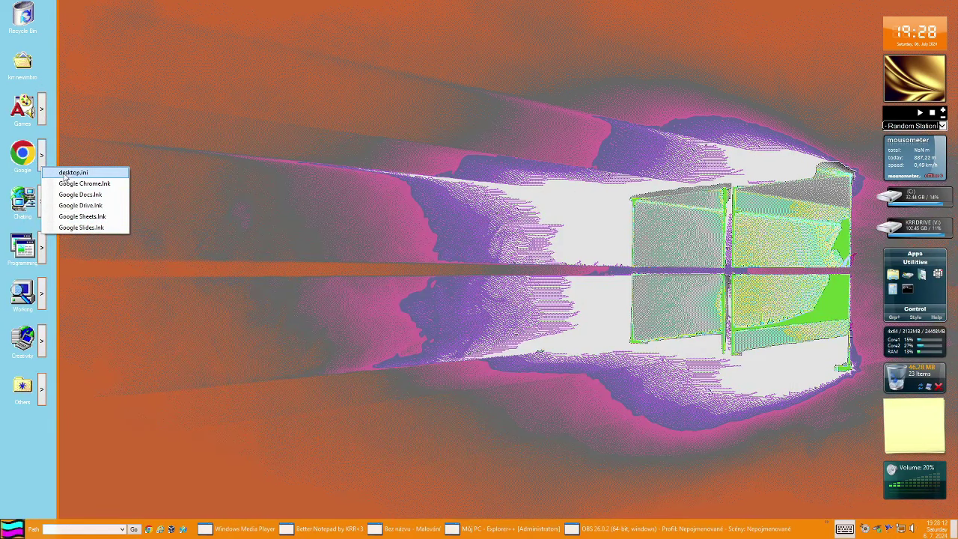
left_click(42, 202)
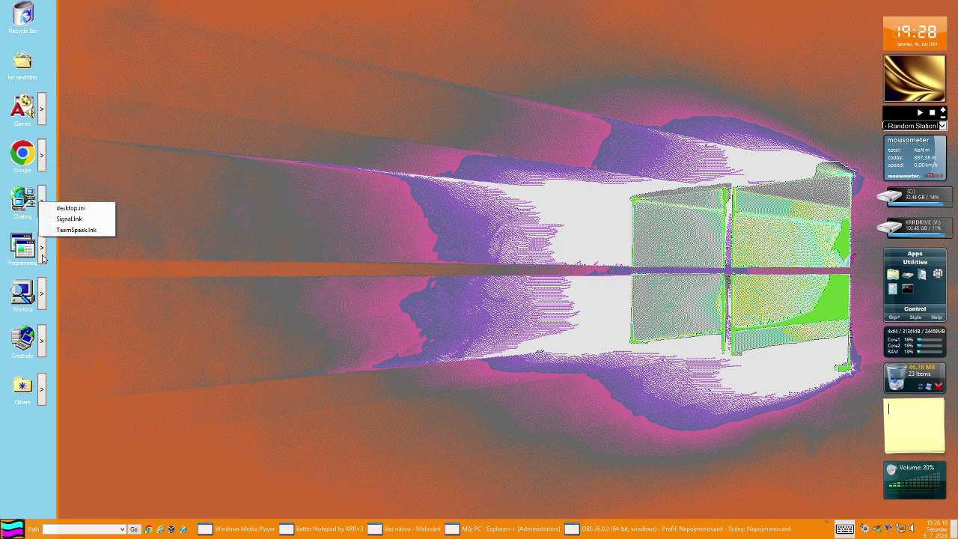
left_click(42, 254)
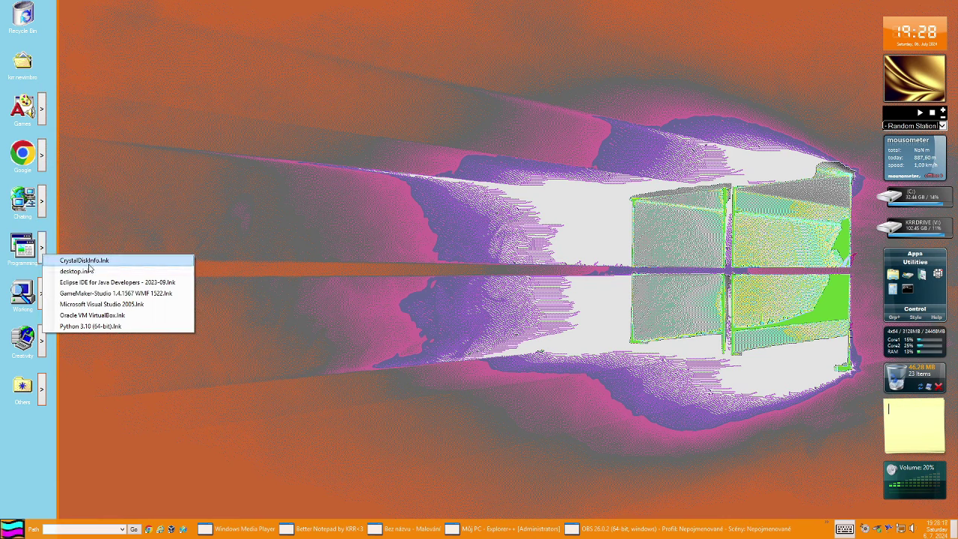
left_click(44, 345)
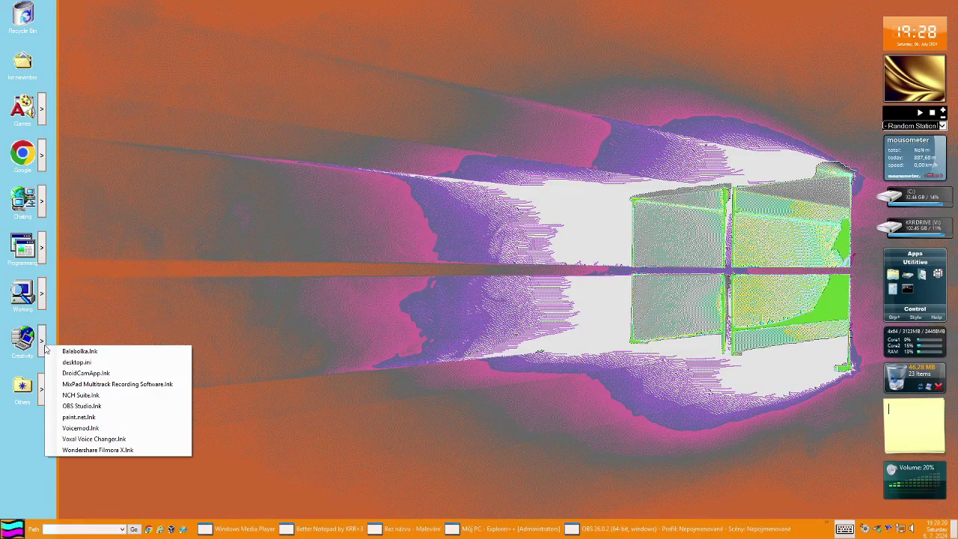
Open the Working folder from the side dock, and close both file manager windows.
left_click(27, 291)
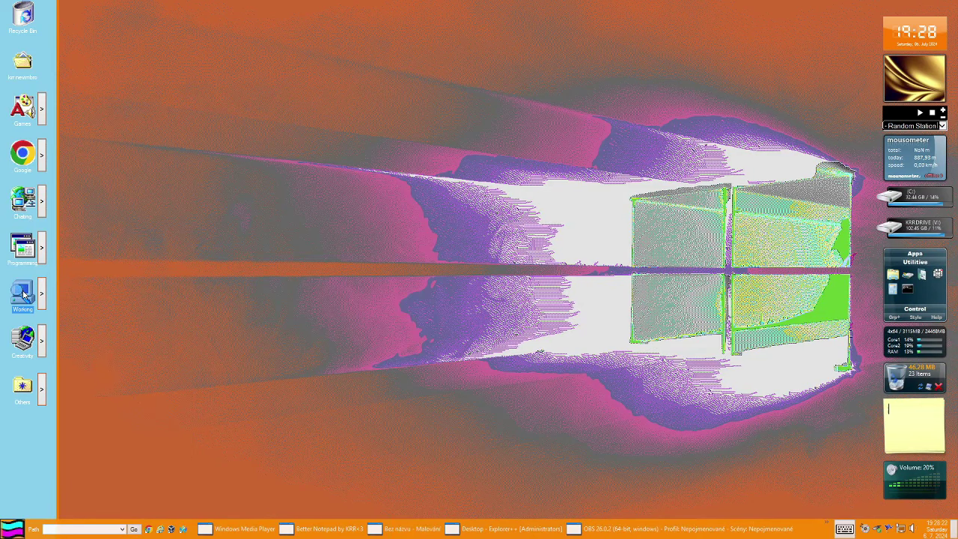
left_click_drag(351, 429, 314, 386)
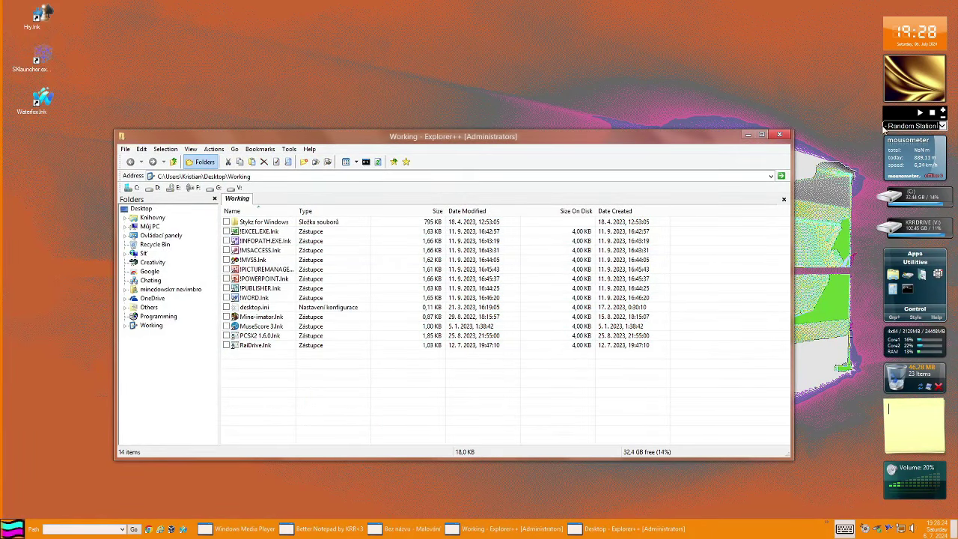
left_click(779, 135)
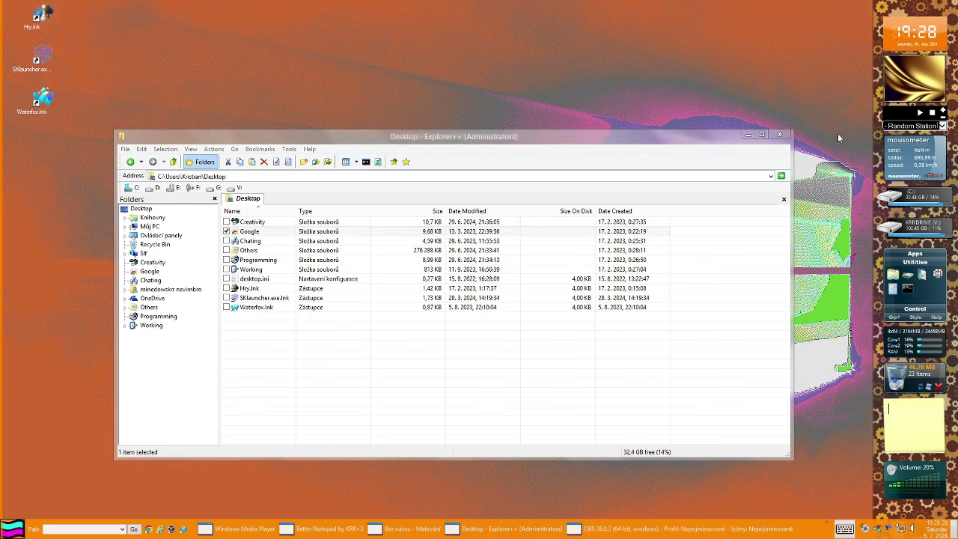
left_click(779, 135)
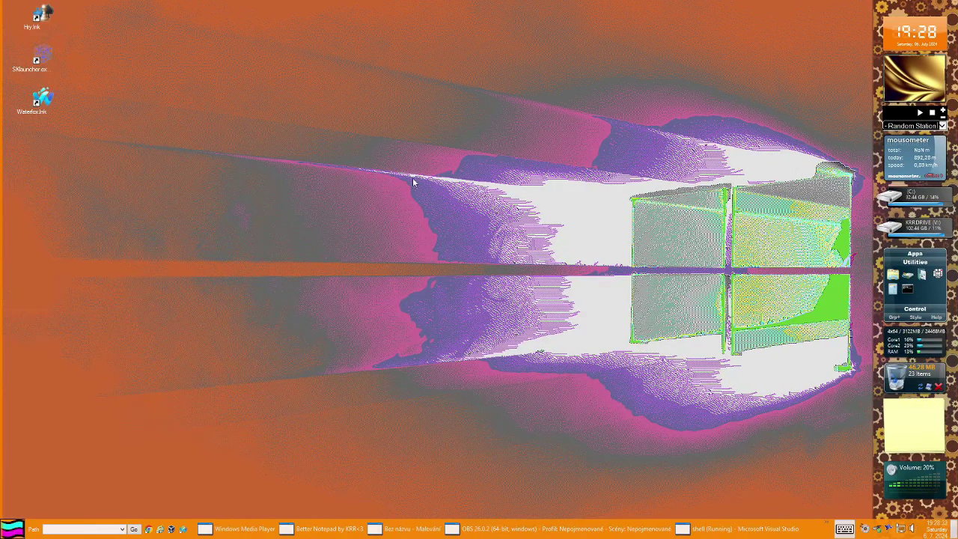
View the desktop's personalization settings window and close it, and bring up the Start menu.
right_click(504, 132)
left_click(533, 212)
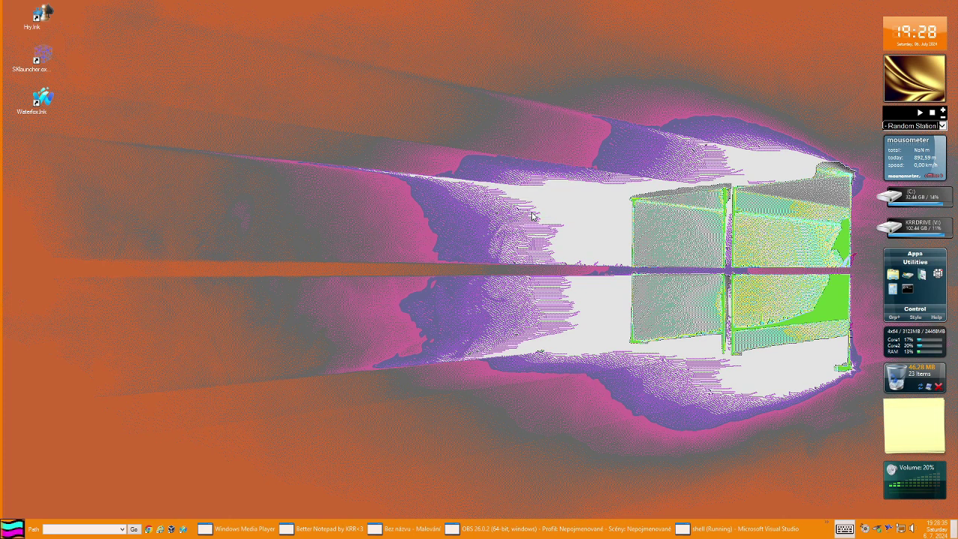
left_click_drag(568, 151, 492, 140)
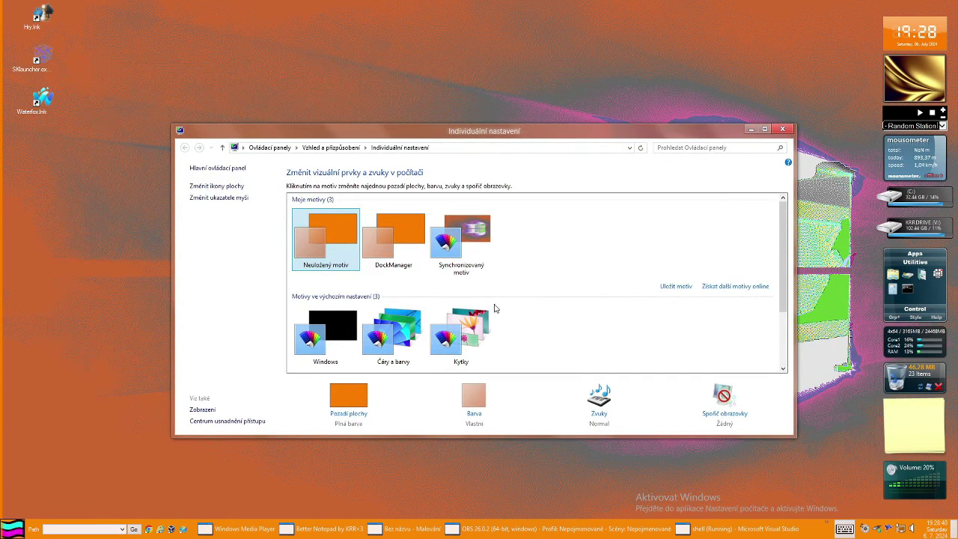
left_click(782, 128)
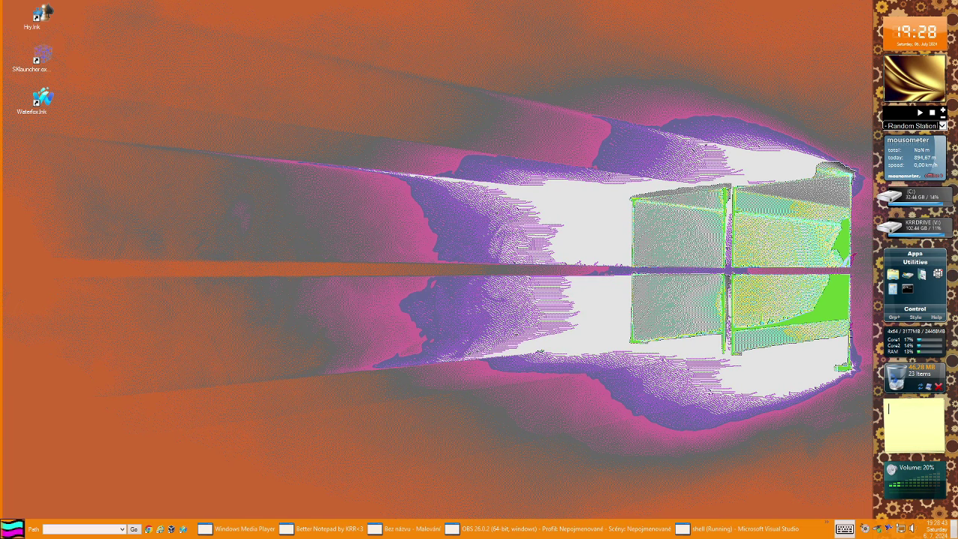
left_click(12, 530)
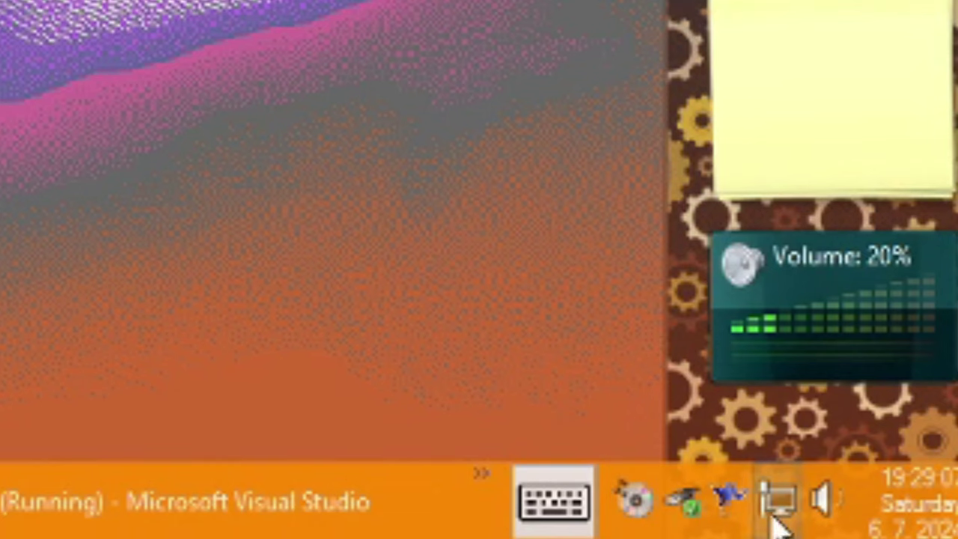
Open the shell's volume control, adjust the level up and down, and close the control.
left_click(823, 500)
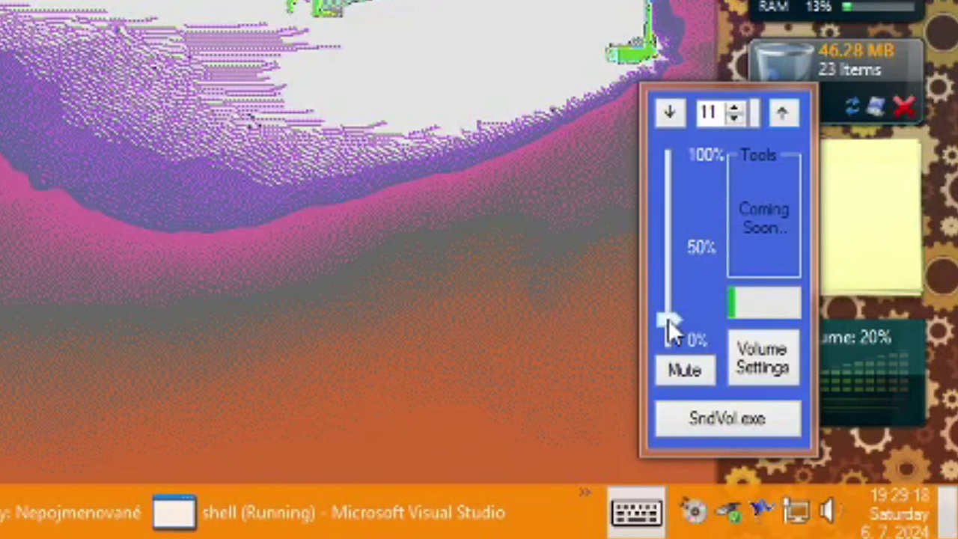
scroll(667, 319, "up", 2)
scroll(668, 318, "up", 1)
scroll(658, 258, "down", 2)
left_click(476, 164)
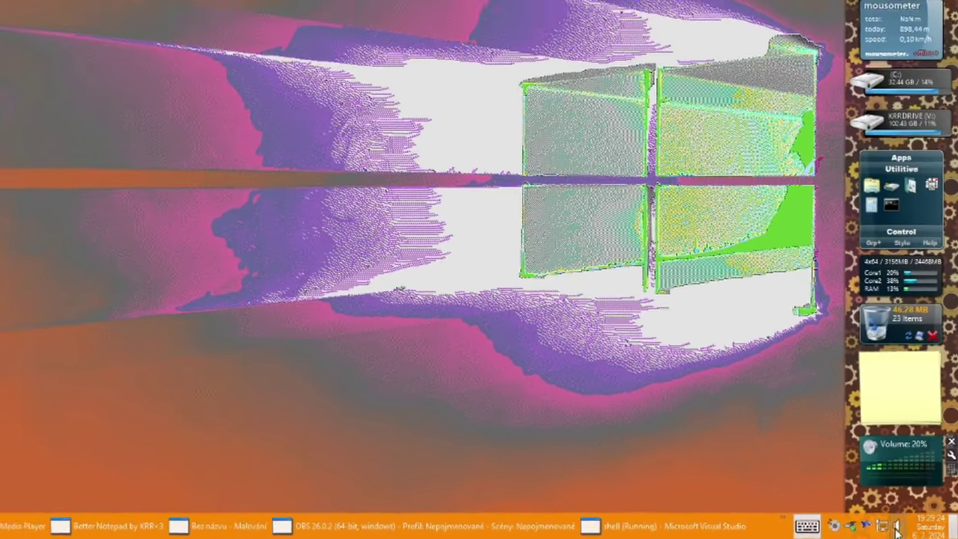
left_click(839, 515)
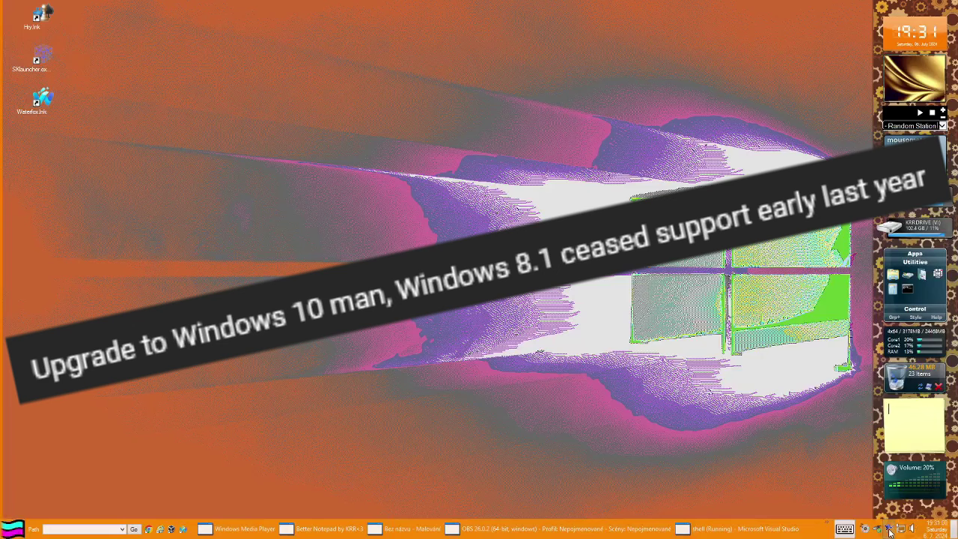
Switch the shell's look to the Windows 10 style with the blue wallpaper and black taskbar.
right_click(888, 532)
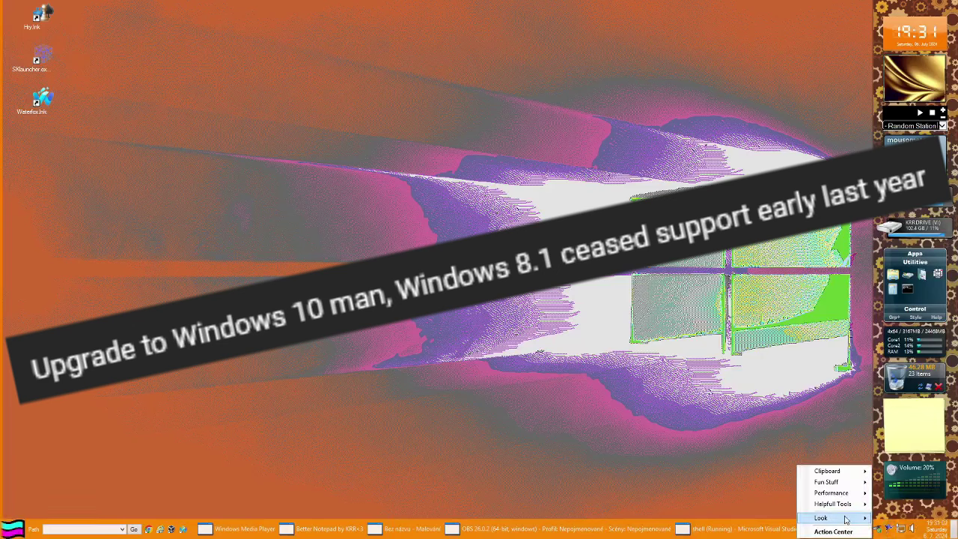
mouse_move(831, 518)
left_click(747, 404)
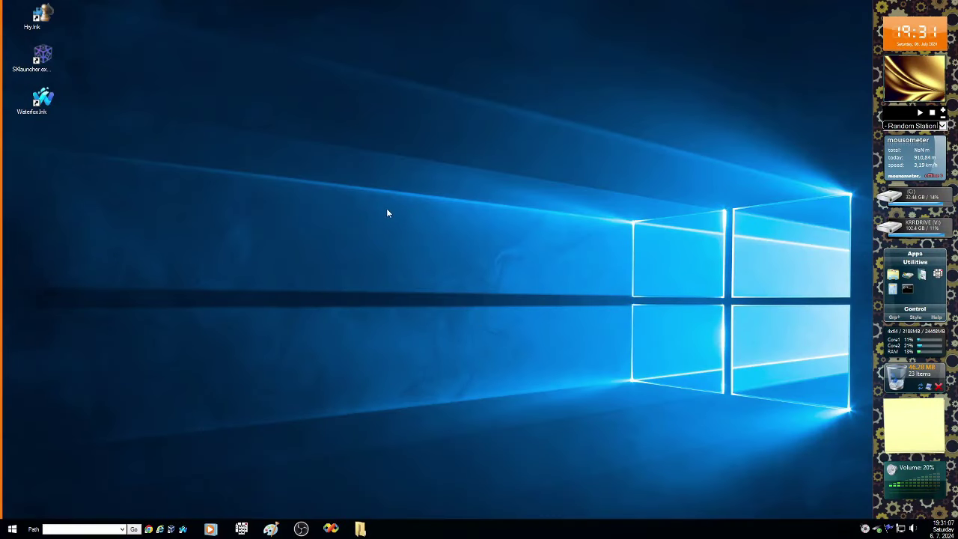
left_click_drag(171, 21, 666, 386)
left_click_drag(564, 129, 859, 453)
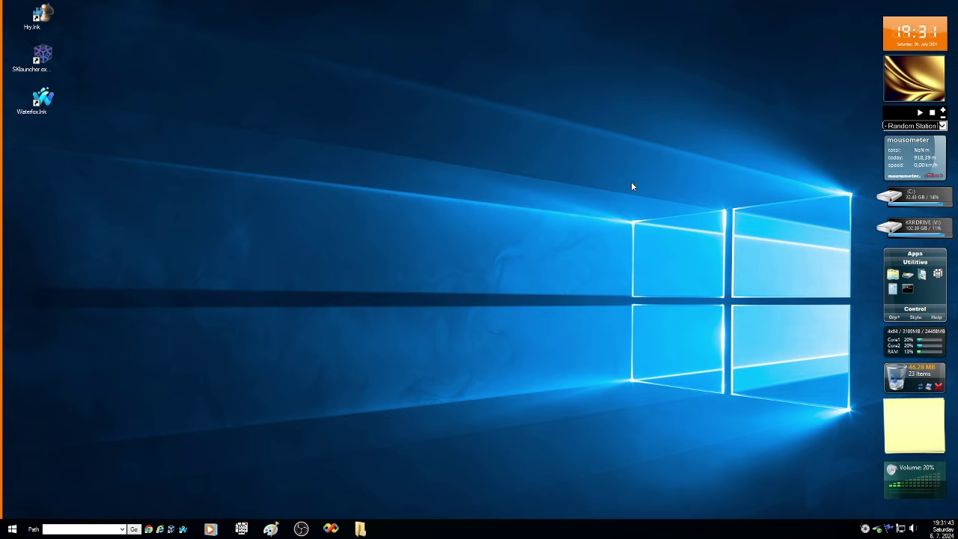
left_click_drag(631, 186, 817, 383)
left_click_drag(836, 424, 851, 426)
Open the Start menu under the Windows 10 style look and close it again.
left_click(11, 530)
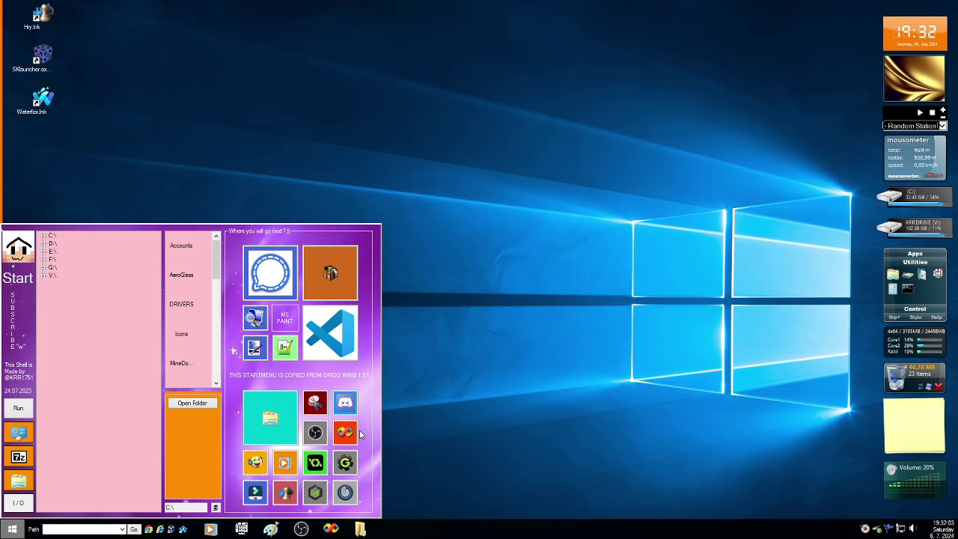
left_click(24, 531)
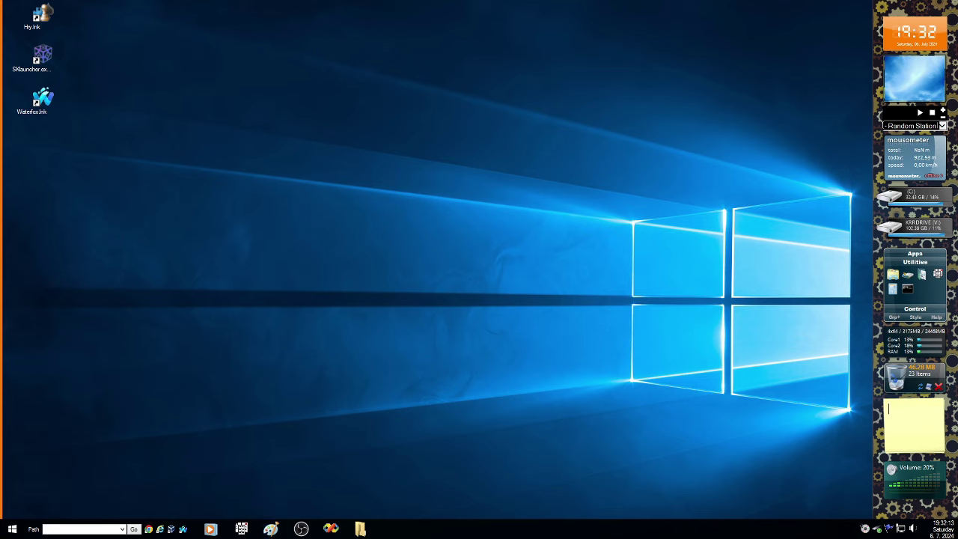
Bring up the blank Paint window and reposition it near the middle of the desktop.
mouse_move(523, 70)
left_mouse_down()
mouse_move(465, 24)
mouse_move(429, 65)
mouse_move(438, 65)
left_mouse_up()
left_click_drag(42, 59, 257, 117)
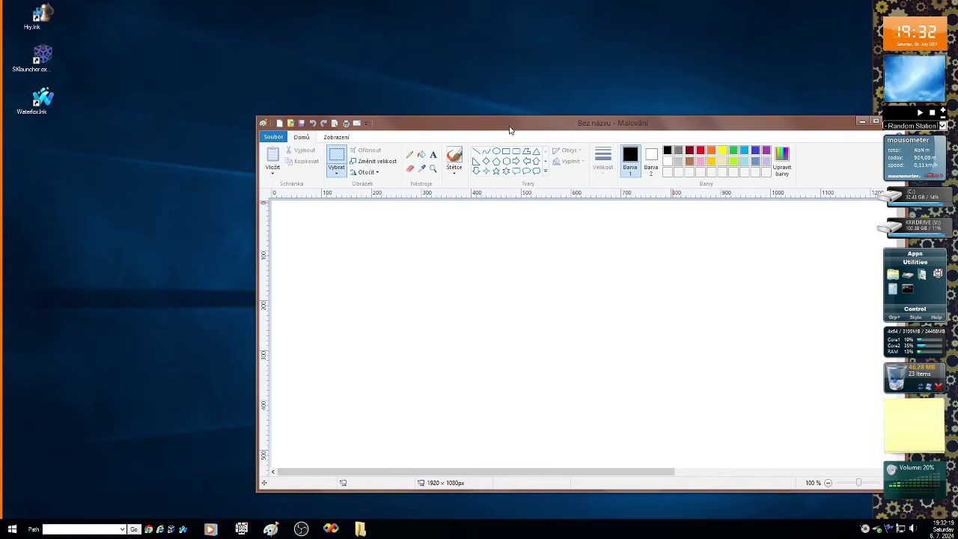
left_click_drag(512, 128, 386, 124)
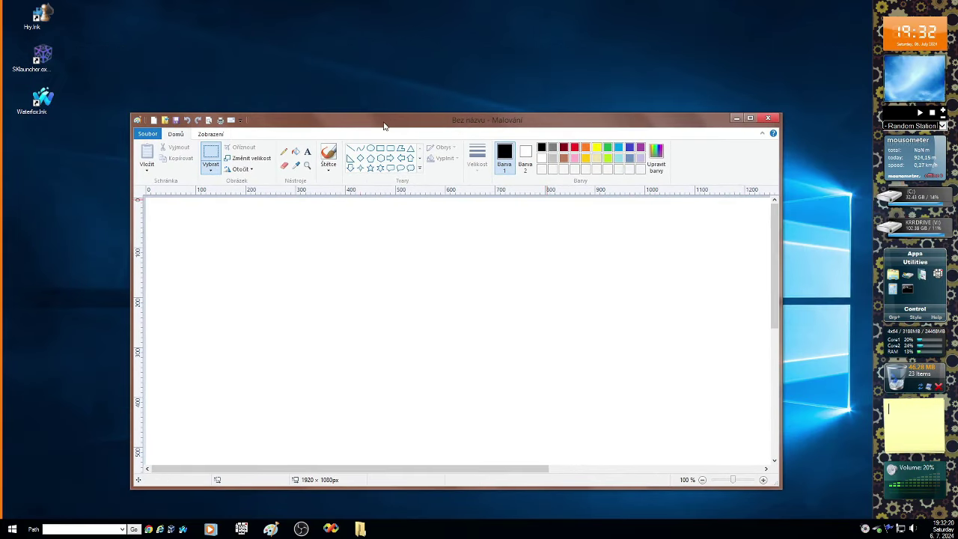
Maximize the Paint window using the window state options of its taskbar entry.
right_click(273, 530)
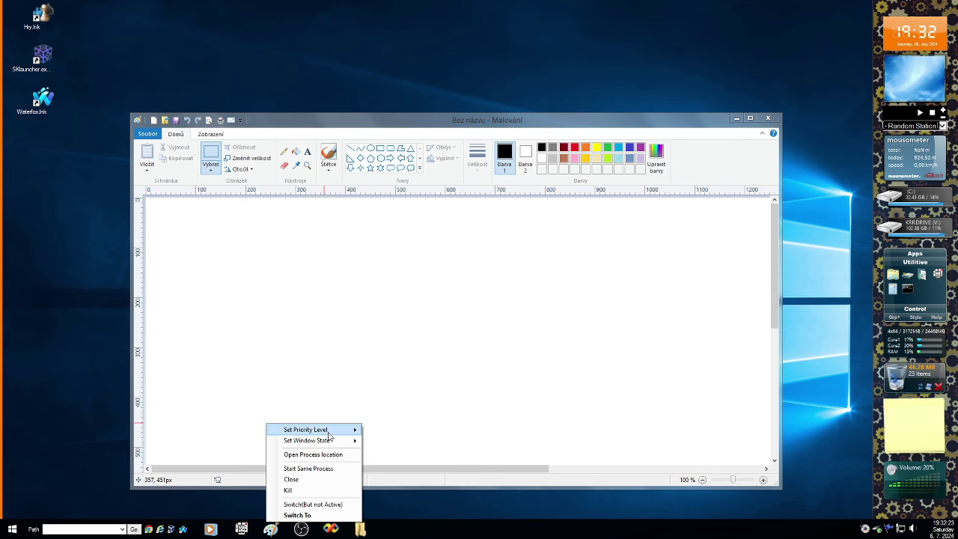
mouse_move(337, 440)
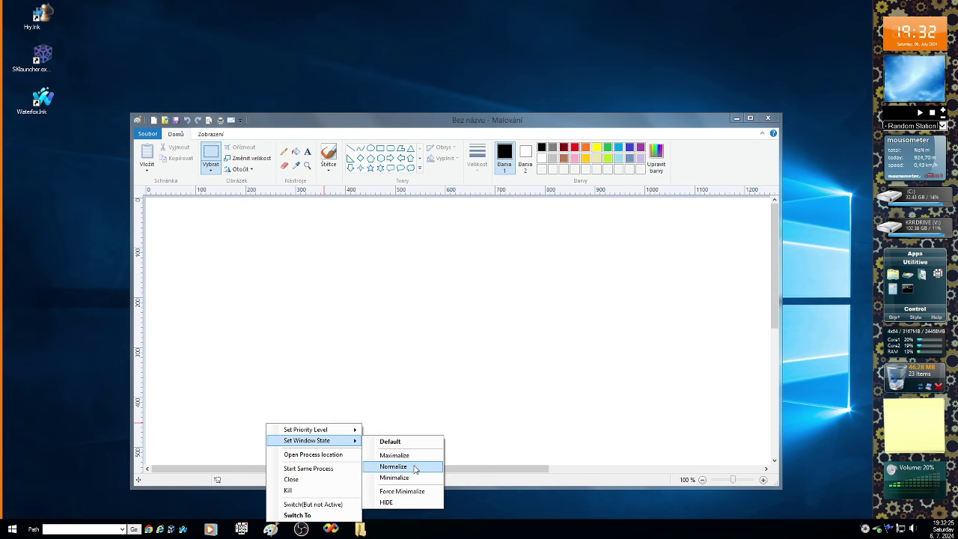
left_click(408, 455)
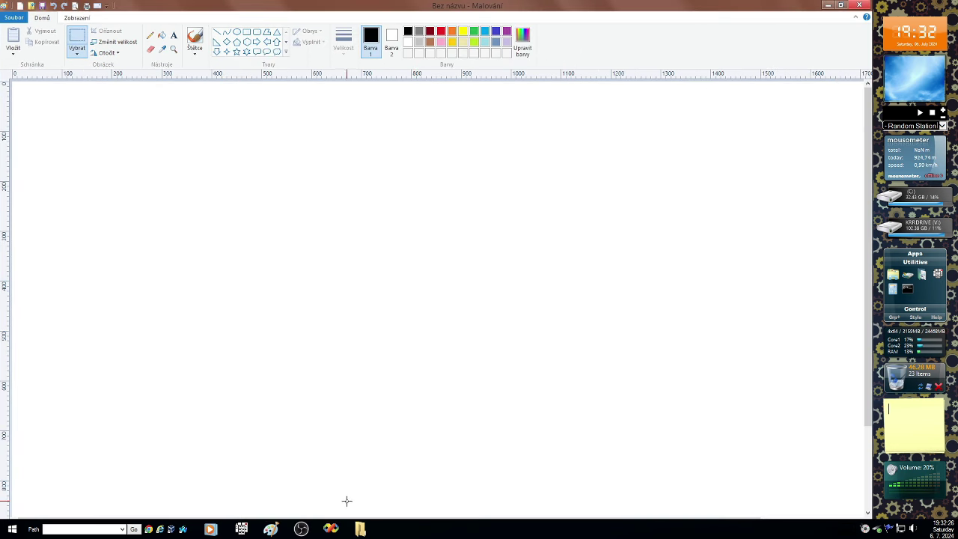
Restore the maximized Paint window to a floating window in the middle of the desktop.
right_click(282, 531)
left_click(610, 534)
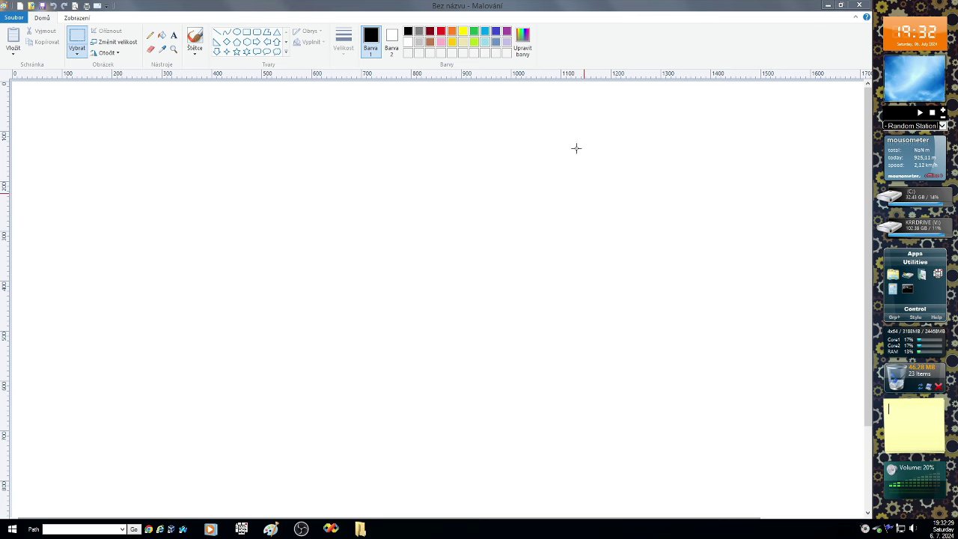
left_click(605, 11)
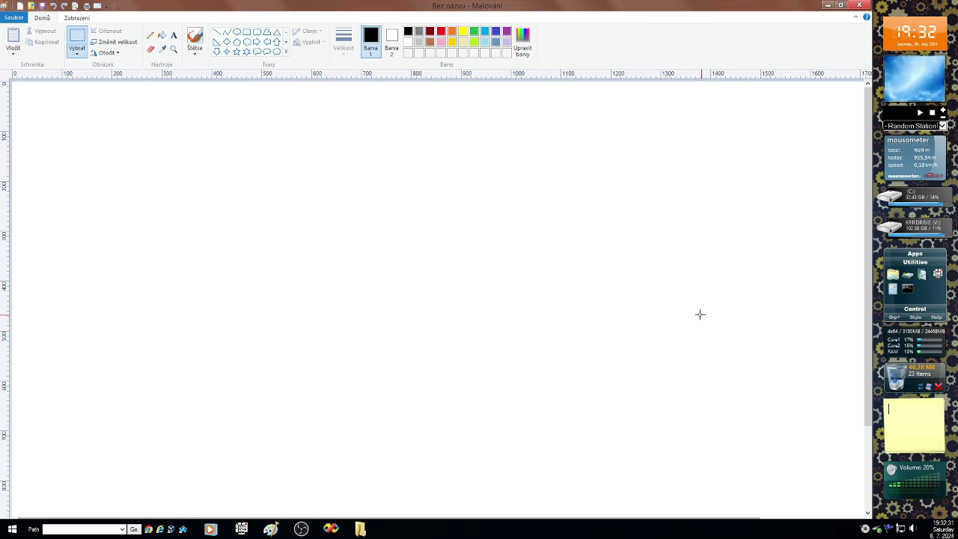
mouse_move(569, 7)
left_mouse_down()
mouse_move(596, 92)
mouse_move(587, 95)
left_mouse_up()
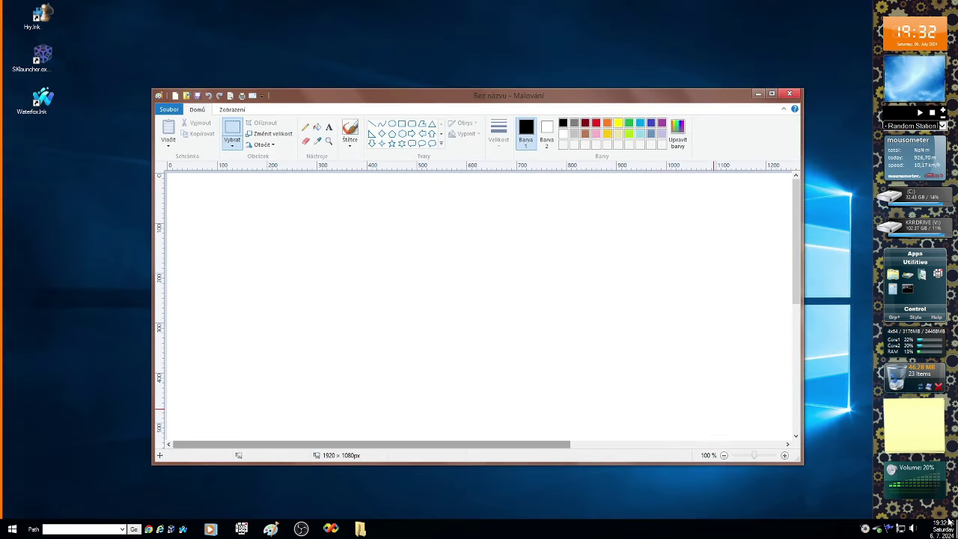
Switch the shell's look to Windows 11 and close the Paint window.
right_click(890, 528)
mouse_move(850, 521)
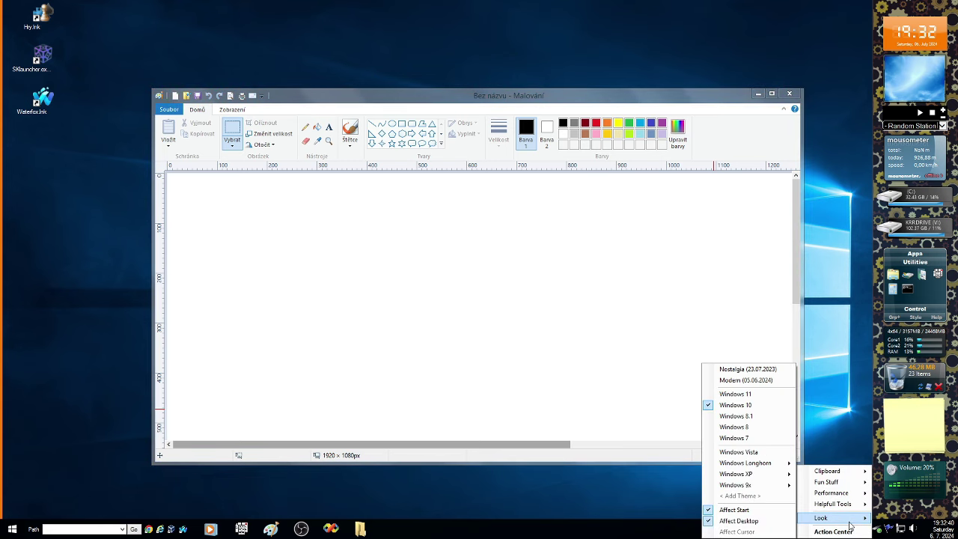
left_click(757, 395)
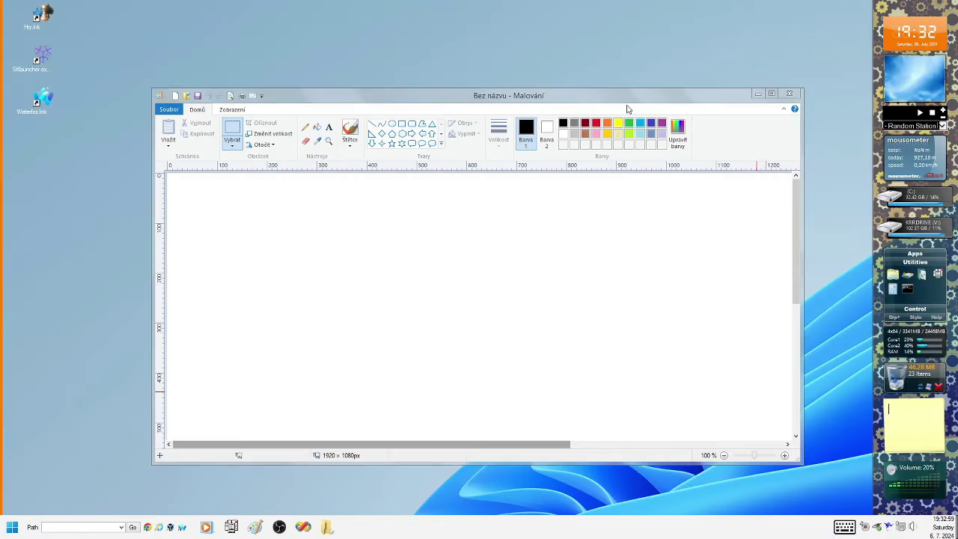
left_click(790, 94)
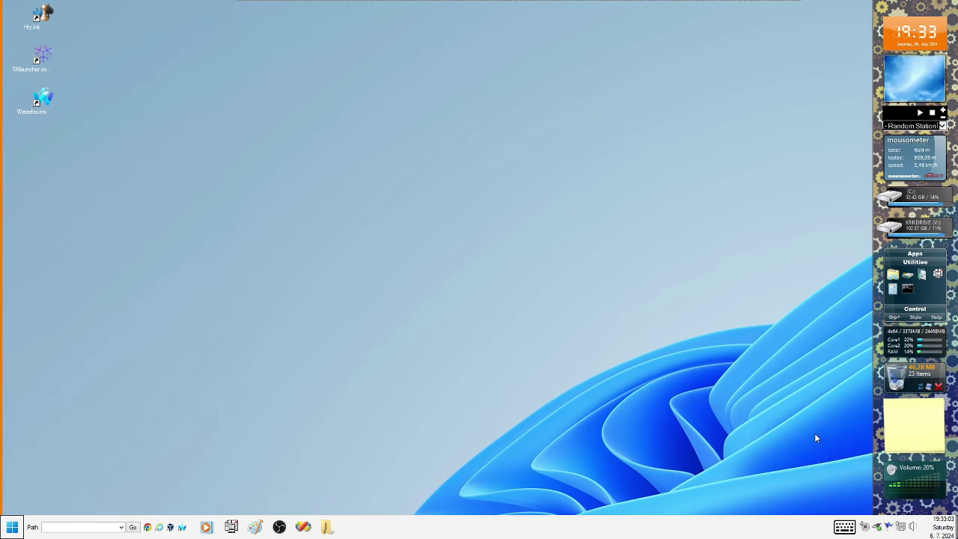
Draw selection rectangles on the desktop, and open and close the Start menu under the Windows 11 look.
left_click_drag(815, 432, 862, 491)
left_click_drag(522, 282, 793, 463)
left_click(13, 534)
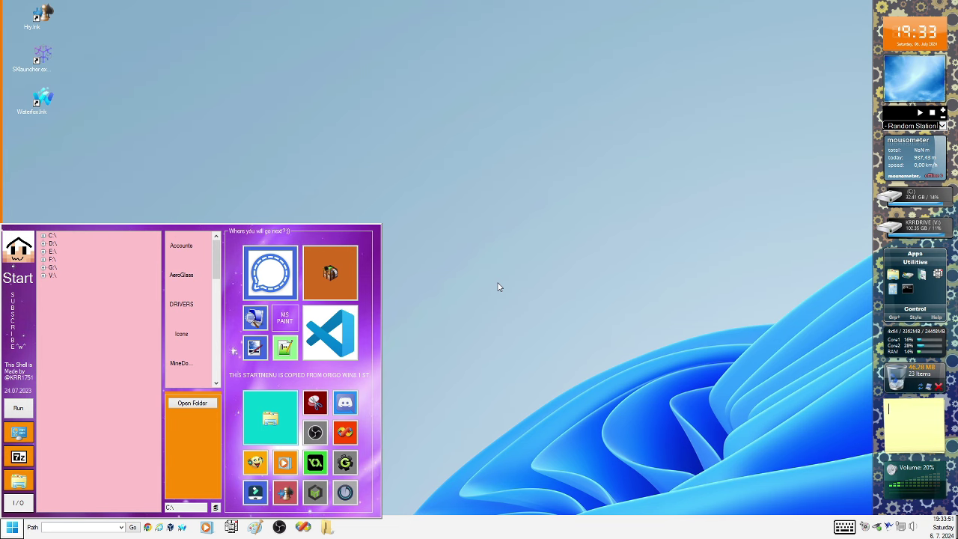
left_click(519, 537)
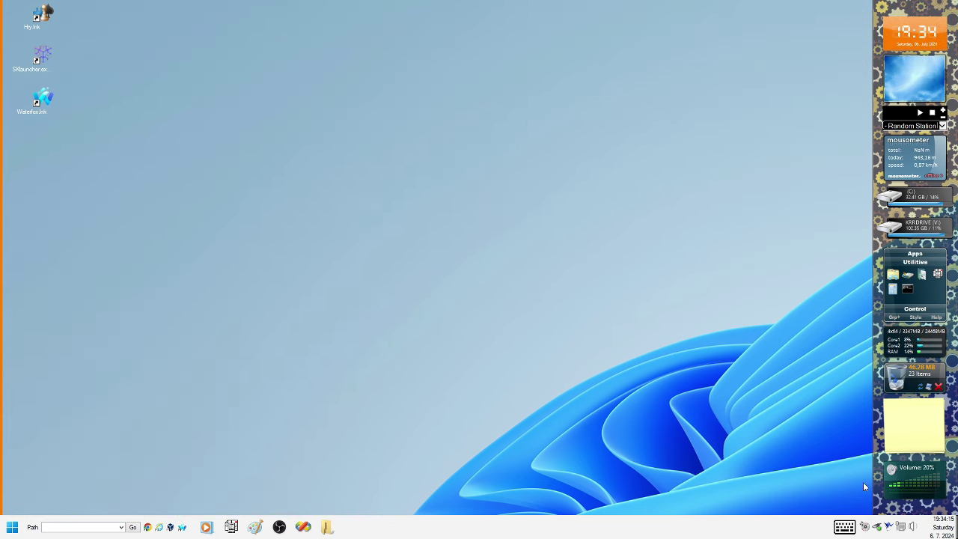
Switch the shell's look to Windows 8.1 and try its desktop selection and Start menu.
right_click(889, 528)
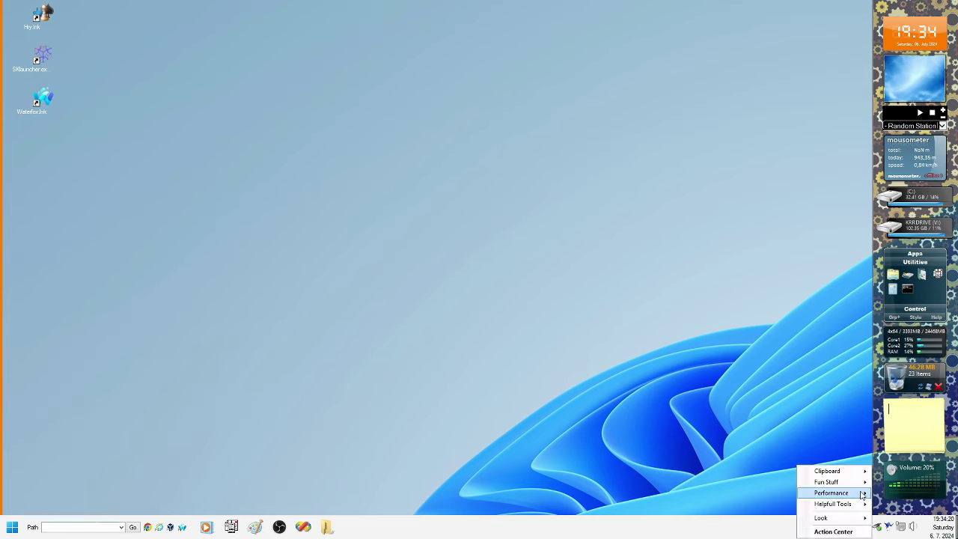
mouse_move(822, 518)
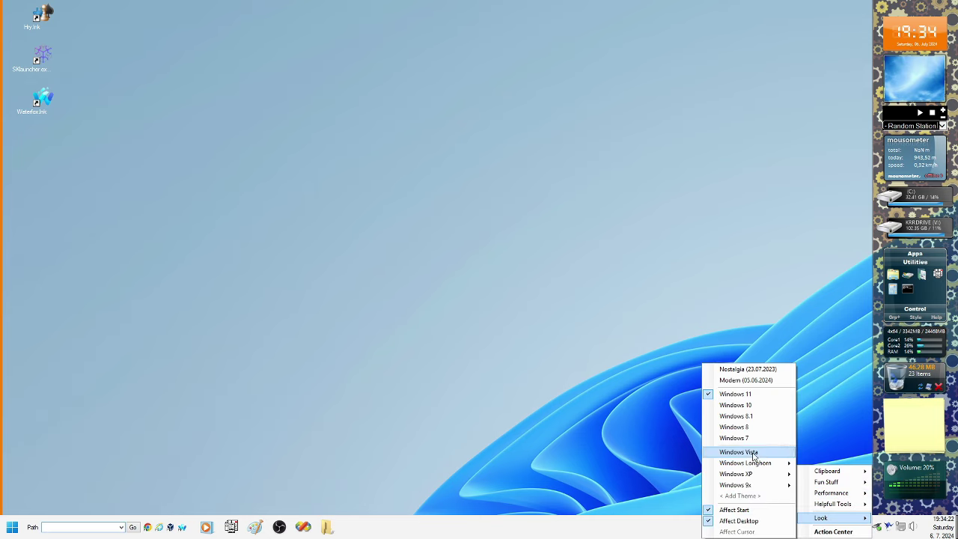
left_click(756, 422)
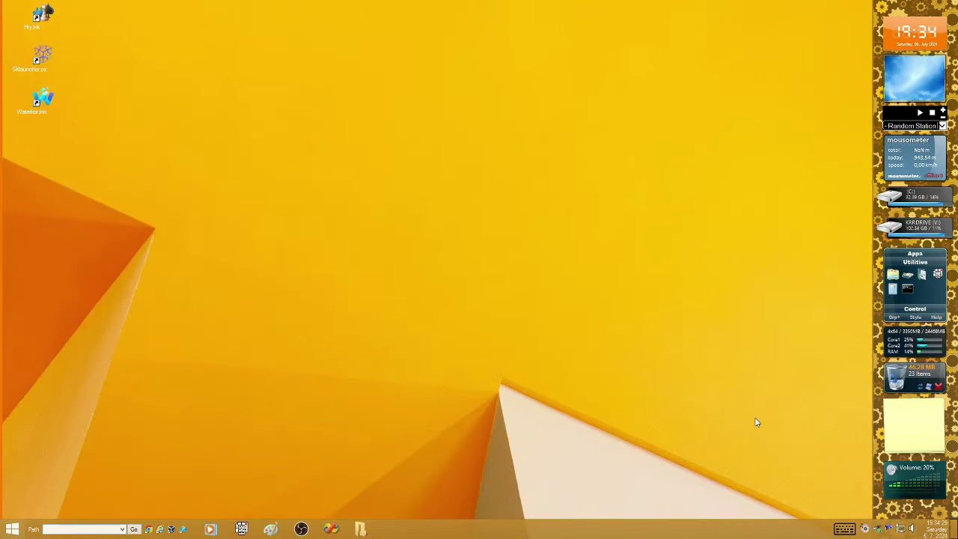
left_click_drag(670, 44, 390, 404)
left_click(13, 530)
Switch the shell's look to Windows 8 with the daisy wallpaper.
right_click(890, 530)
mouse_move(854, 518)
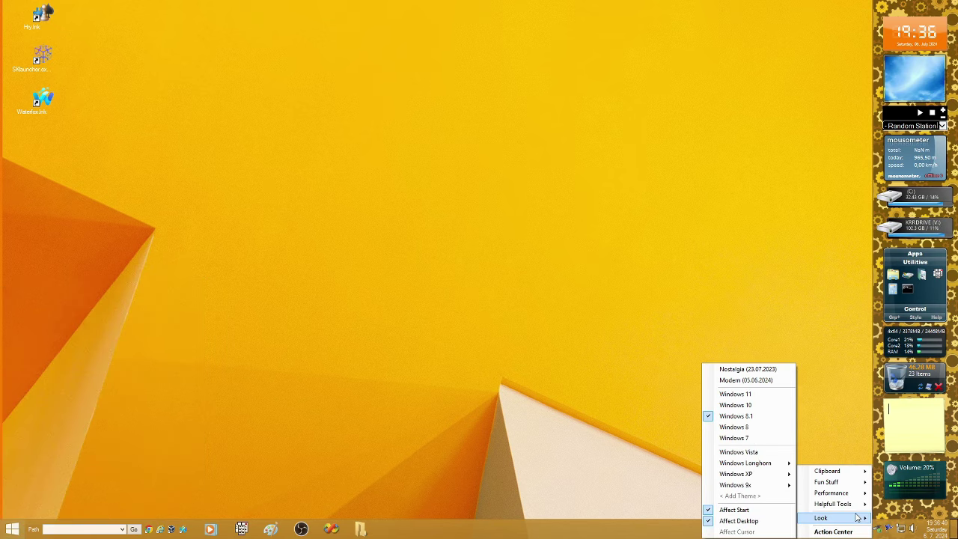
left_click(753, 428)
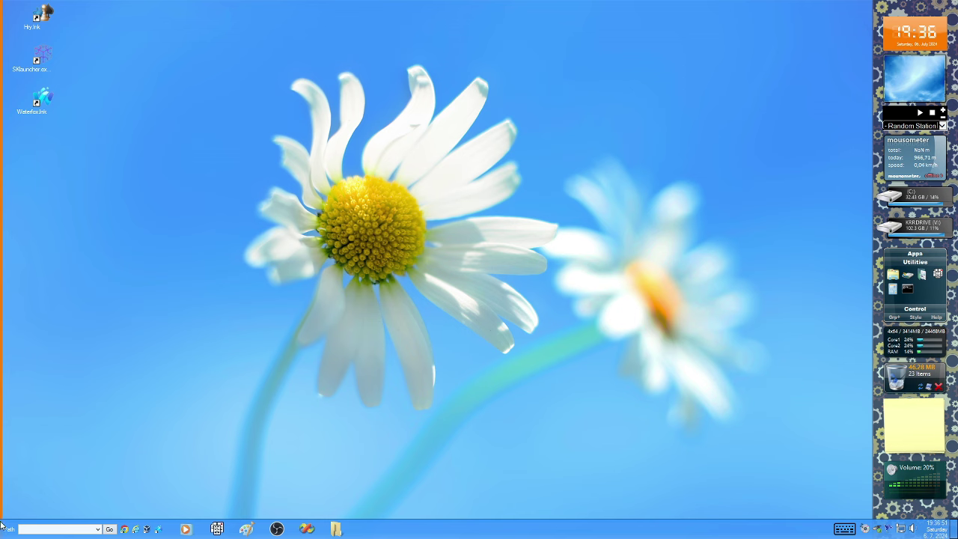
View the Start menu under the Windows 8 look and close it.
mouse_move(1, 516)
left_click(3, 534)
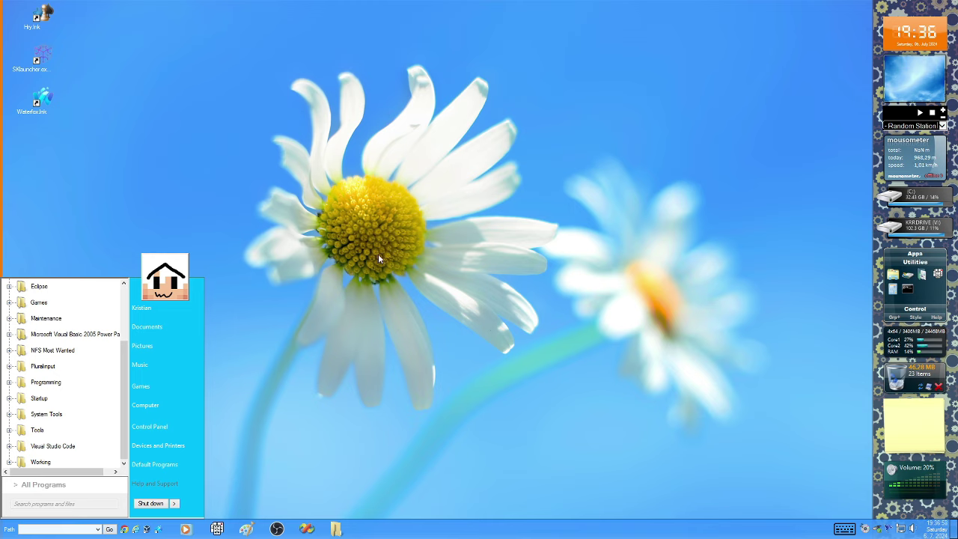
left_click(206, 57)
right_click(596, 259)
left_click(537, 309)
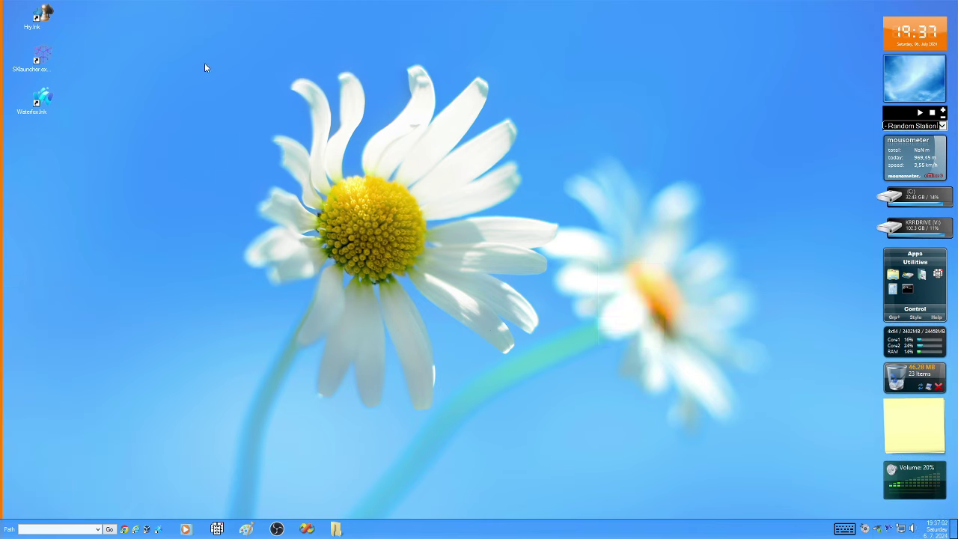
Switch the shell's look to Windows 7, and open and close its Start menu.
right_click(891, 530)
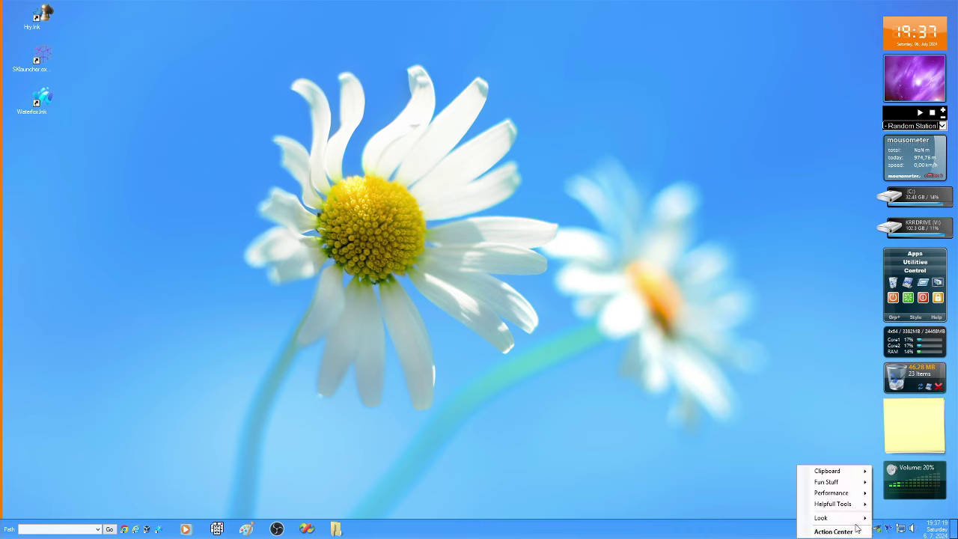
mouse_move(852, 521)
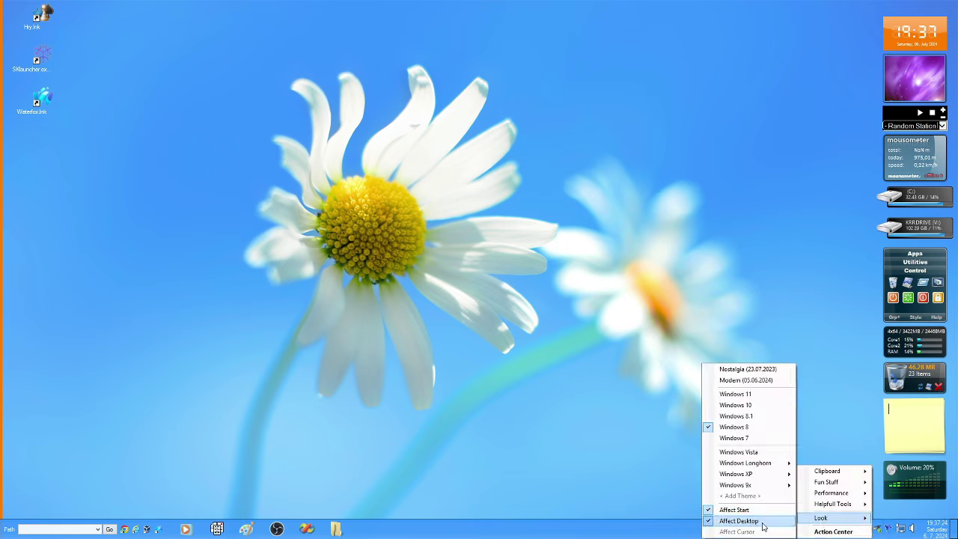
left_click(767, 440)
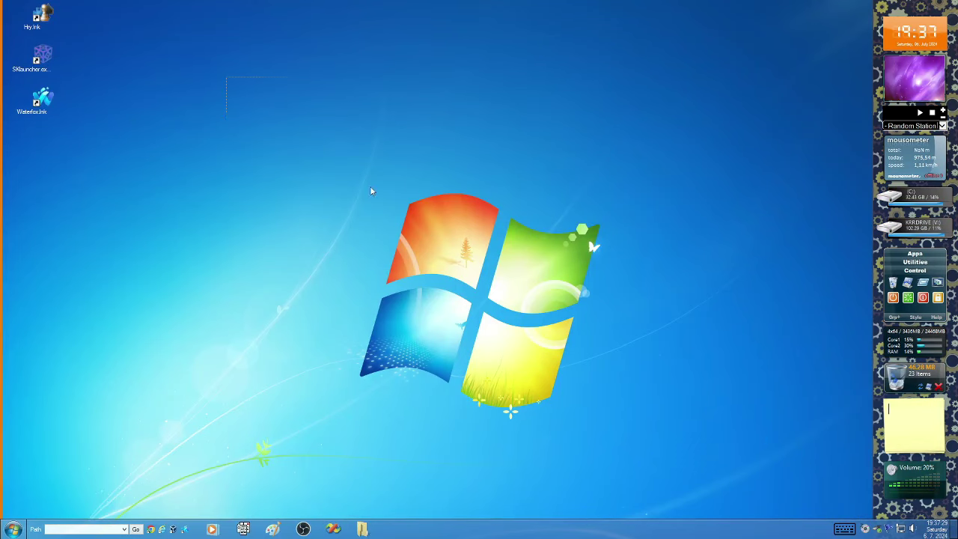
left_click(15, 528)
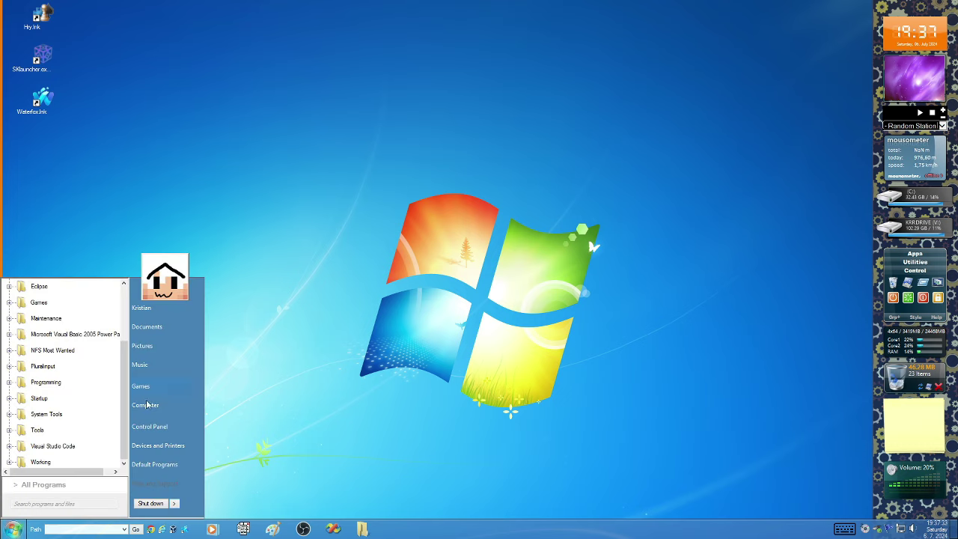
left_click(505, 536)
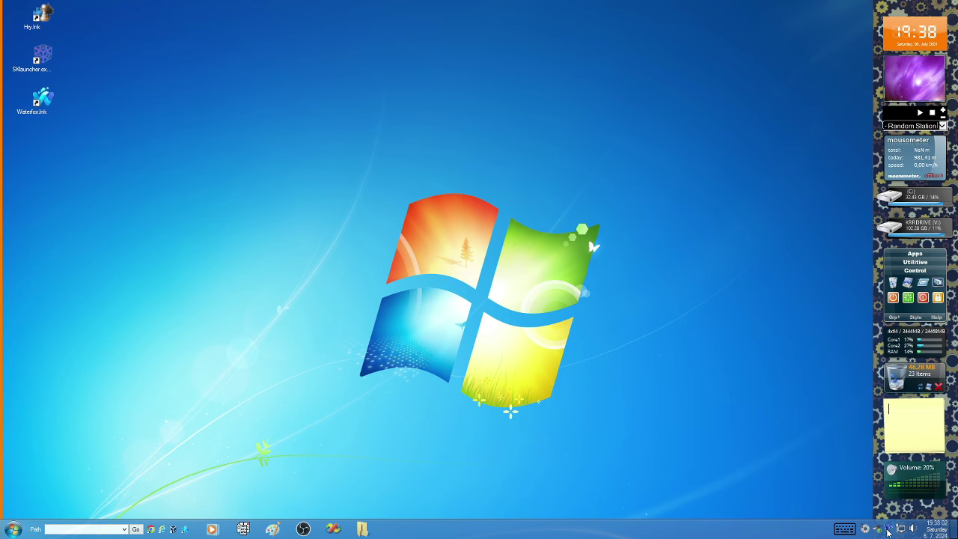
Switch the shell's look to Windows Vista with the green wallpaper and black taskbar.
right_click(887, 528)
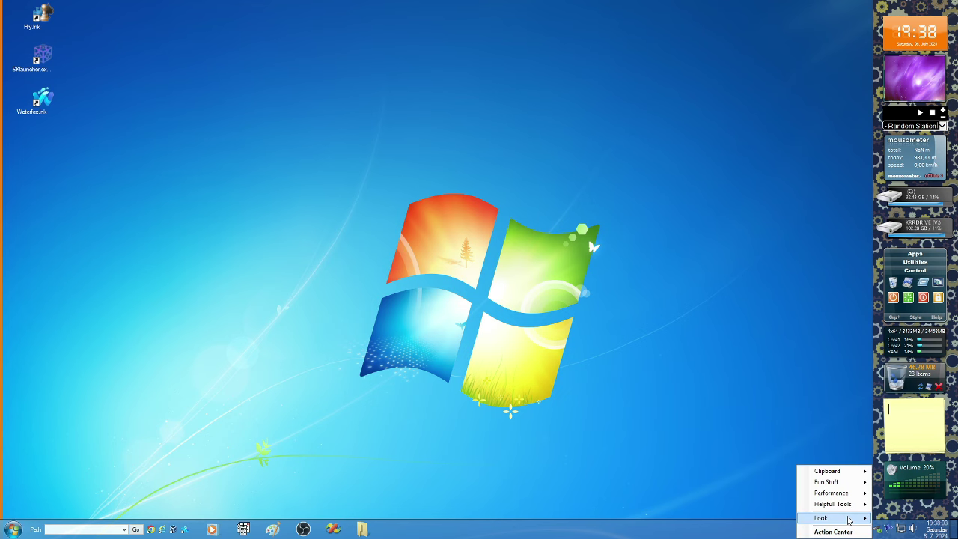
mouse_move(849, 518)
left_click(764, 452)
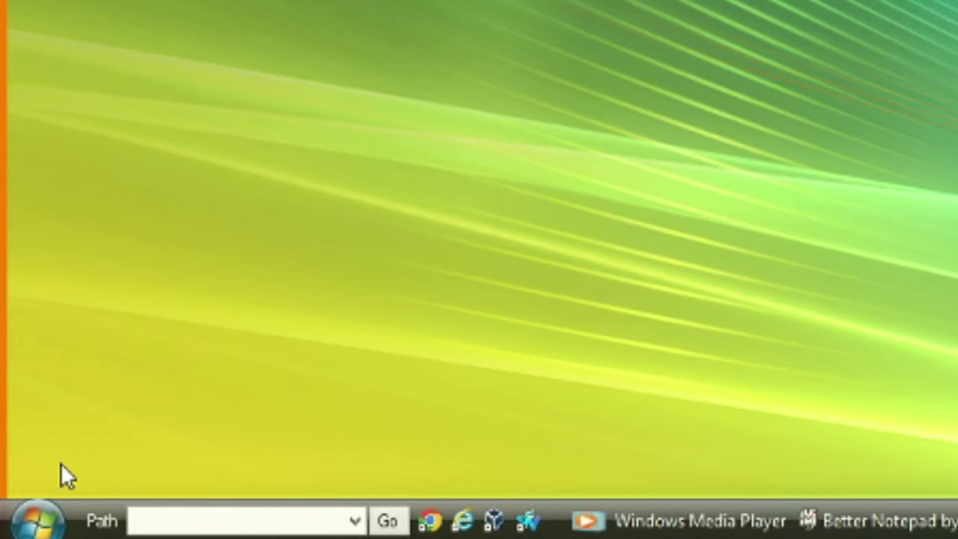
mouse_move(4, 492)
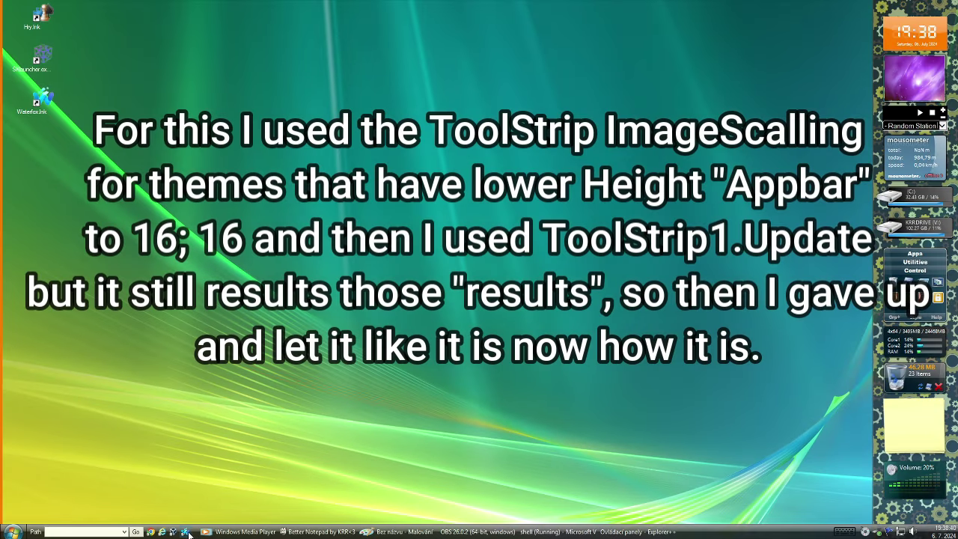
View the pinned bar's options and dismiss them, and unlock and relock the appbar.
right_click(192, 534)
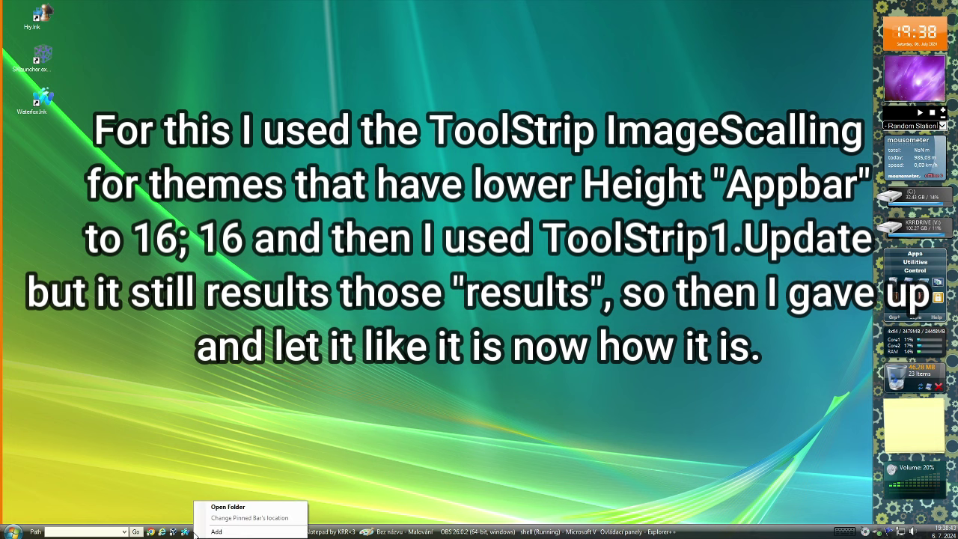
left_click(224, 451)
right_click(741, 531)
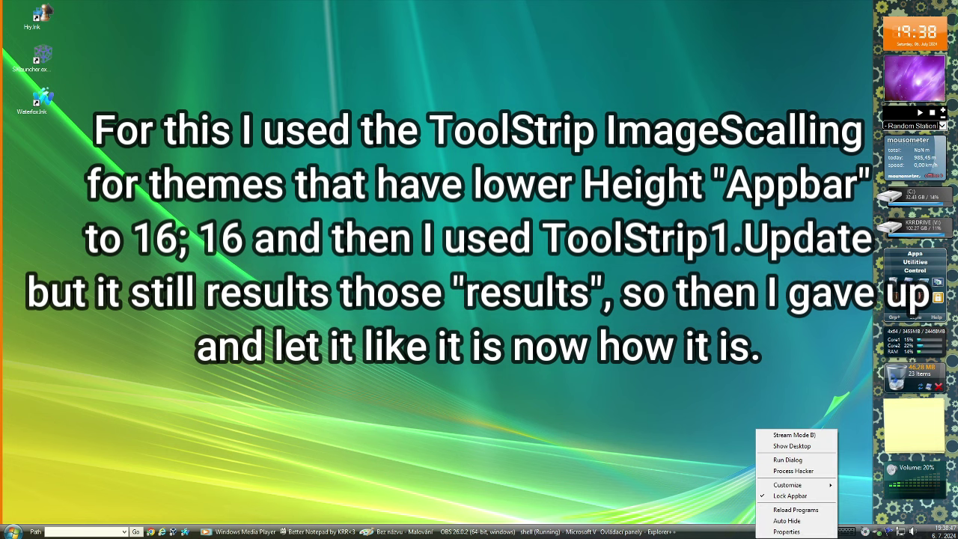
left_click(774, 496)
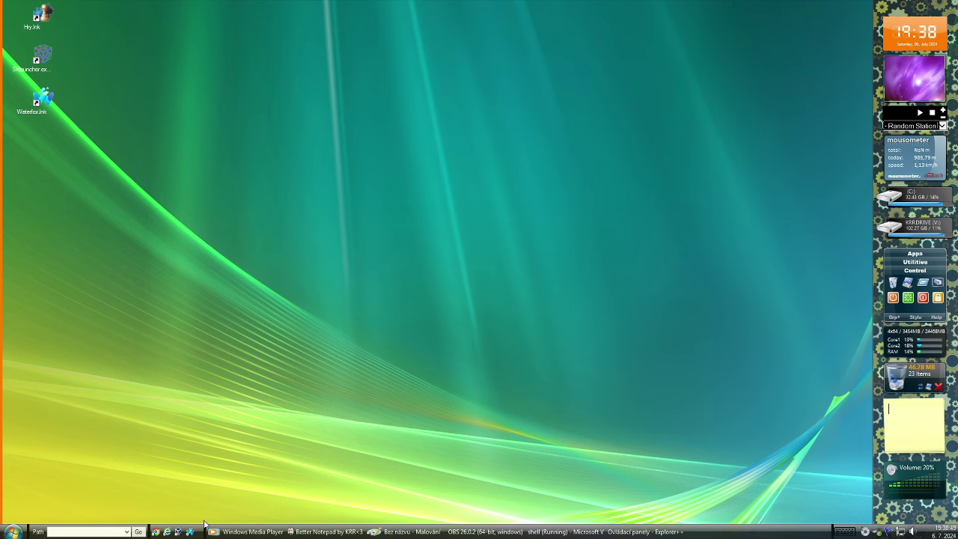
right_click(745, 532)
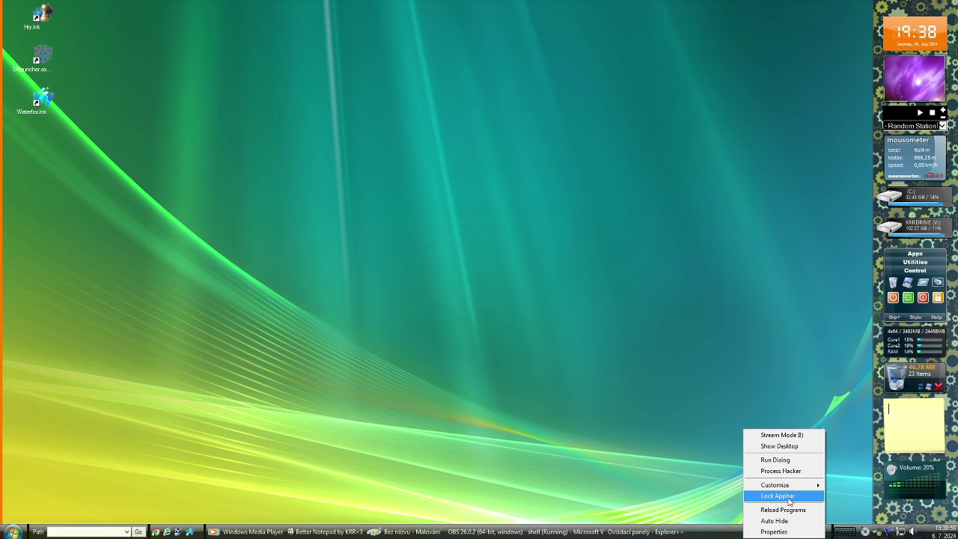
left_click(788, 498)
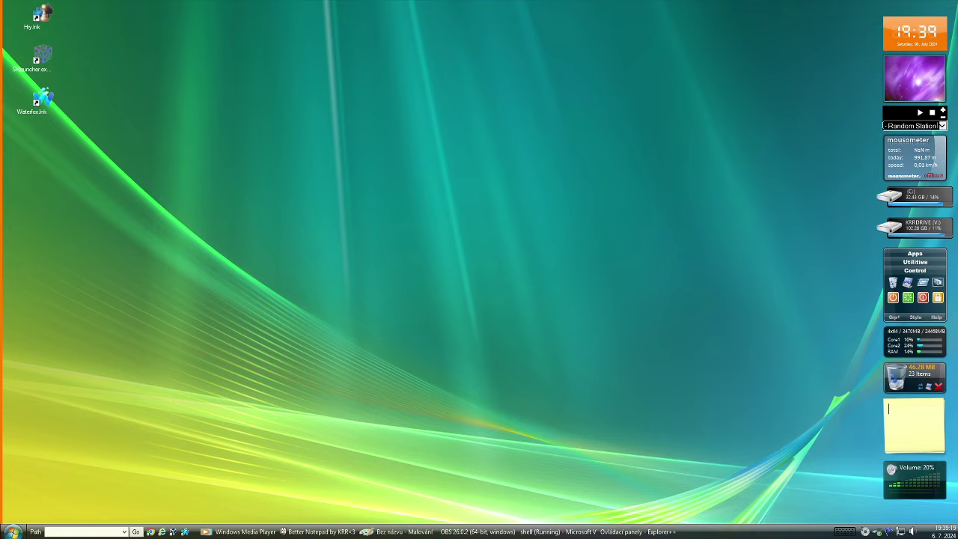
Bring up the file manager and browse to F:\WindowsStuff\WindowsFiles\Windows Vista\Windows to find explorer.exe.
left_click_drag(957, 258, 713, 128)
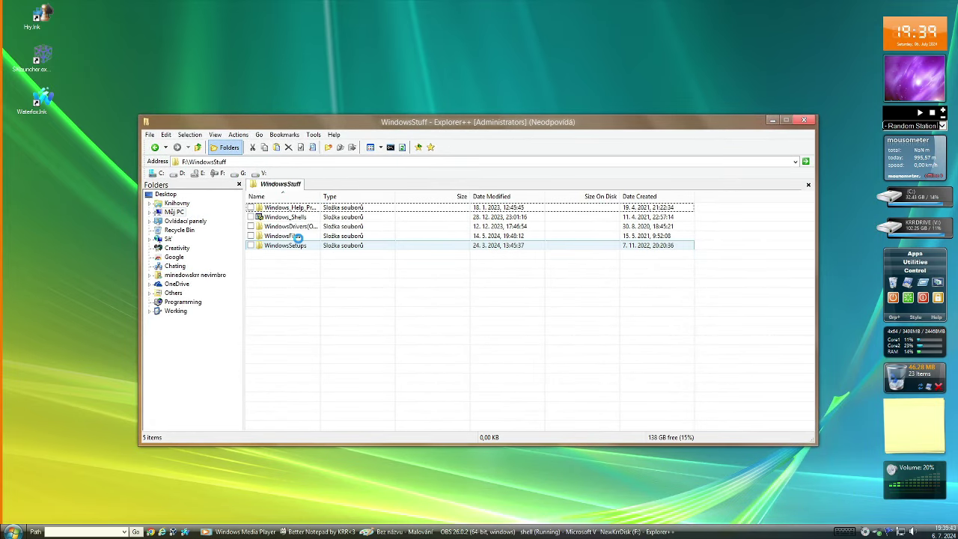
double_click(297, 237)
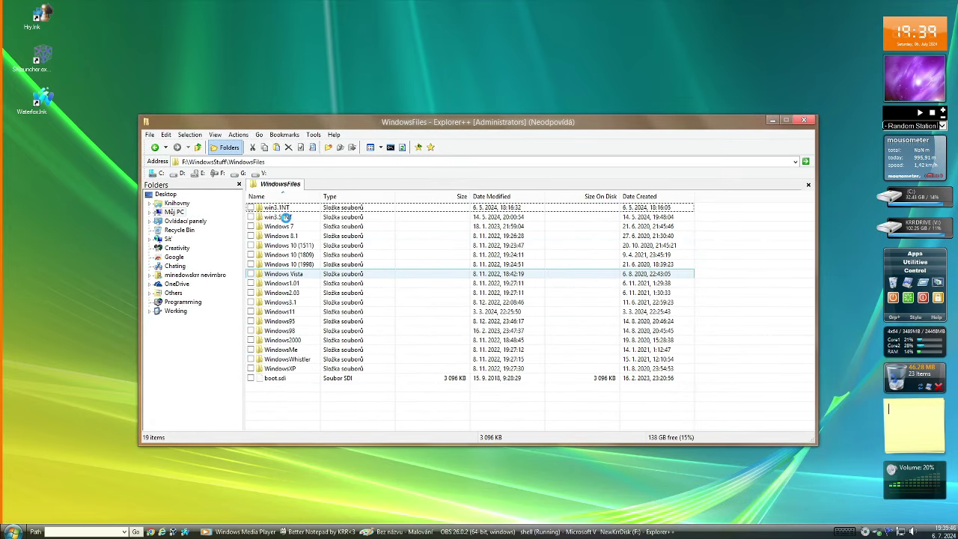
double_click(297, 274)
double_click(298, 236)
scroll(303, 351, "down", 10)
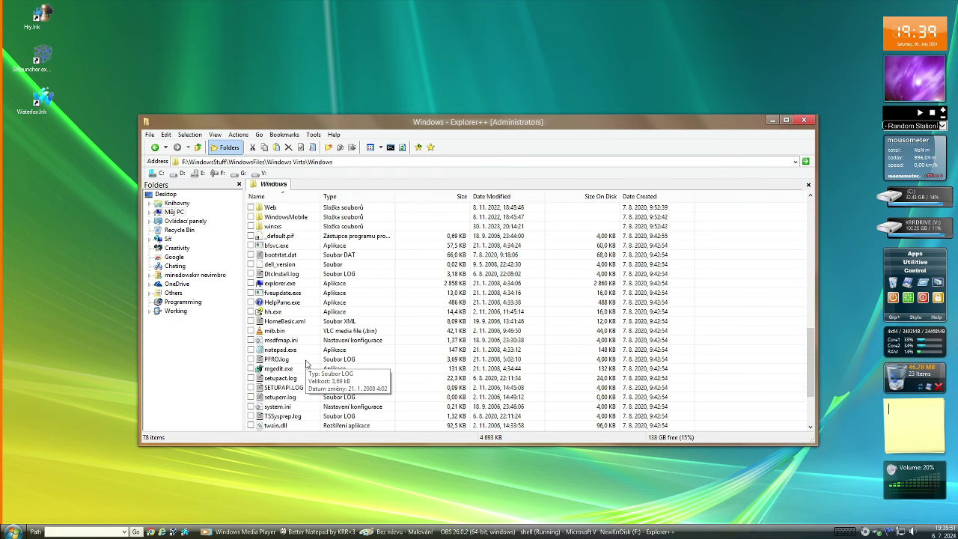
Review the compatibility settings of the Vista explorer.exe in its properties and close them.
right_click(298, 284)
left_click(327, 507)
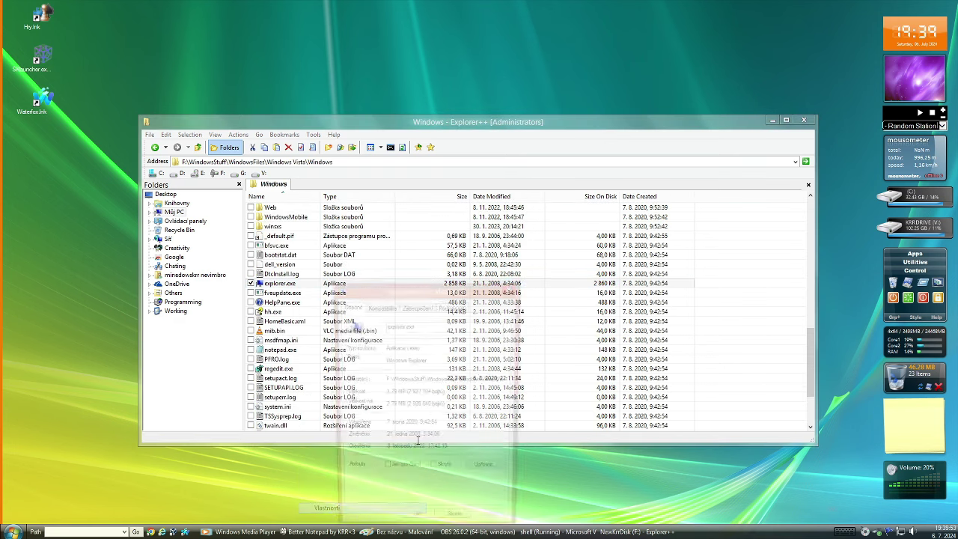
left_click_drag(416, 294, 399, 247)
left_click(377, 262)
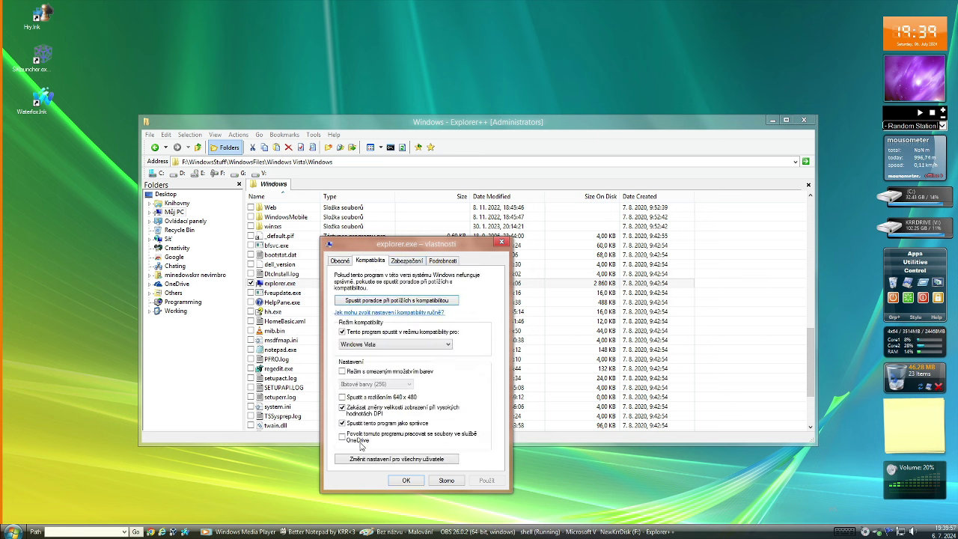
left_click(381, 372)
left_click(379, 372)
left_click(486, 480)
left_click(406, 481)
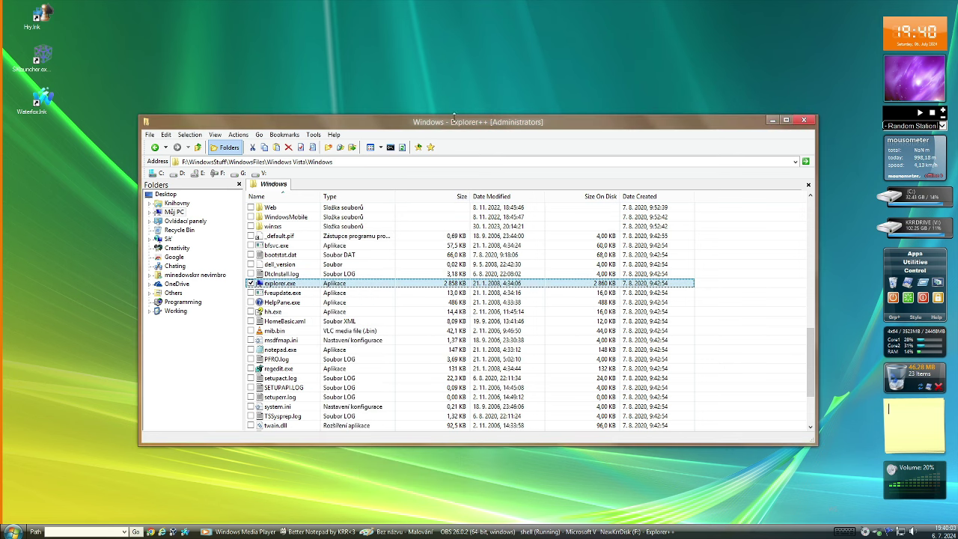
Move the file manager window toward the sidebar gadgets and turn on Auto Hide for the taskbar.
left_click_drag(407, 124, 498, 81)
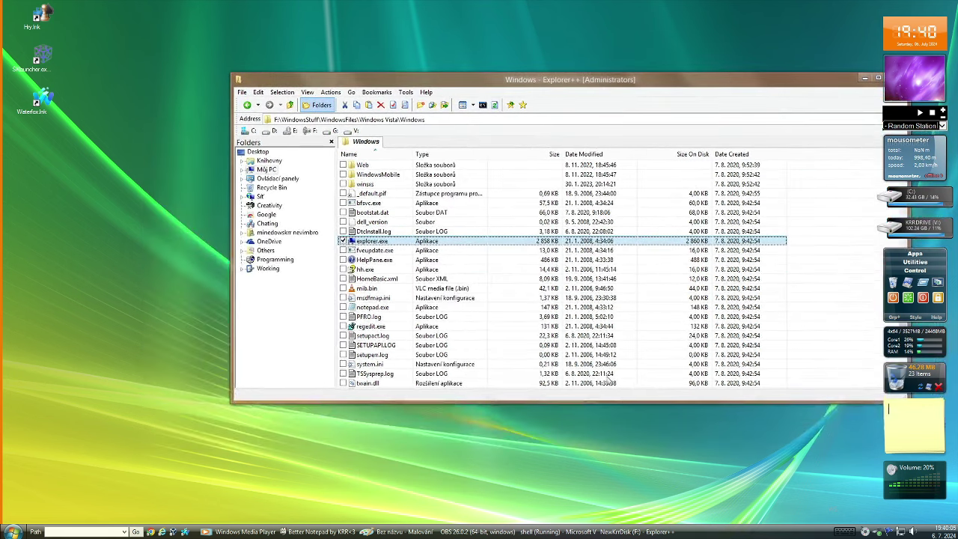
right_click(762, 532)
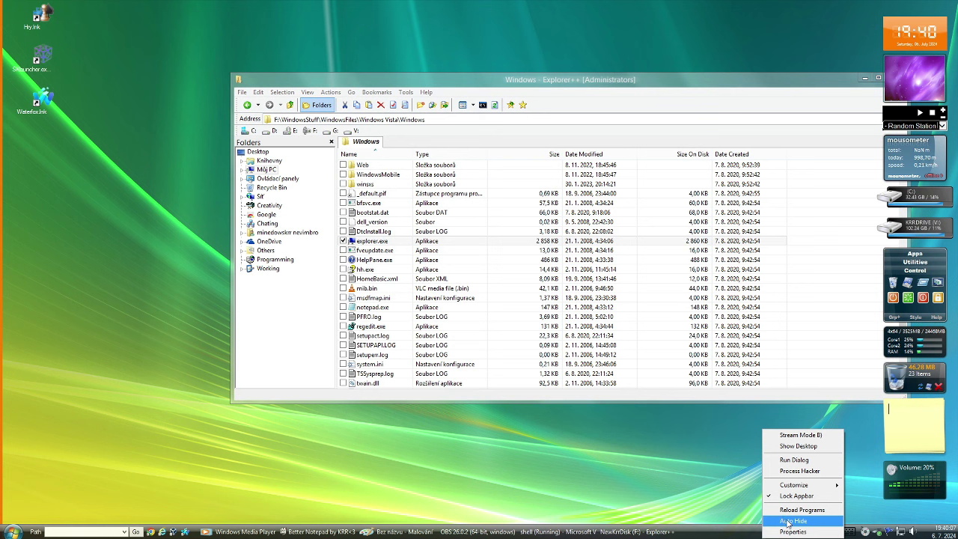
left_click(776, 518)
Run the Vista explorer.exe as administrator.
left_click(384, 241)
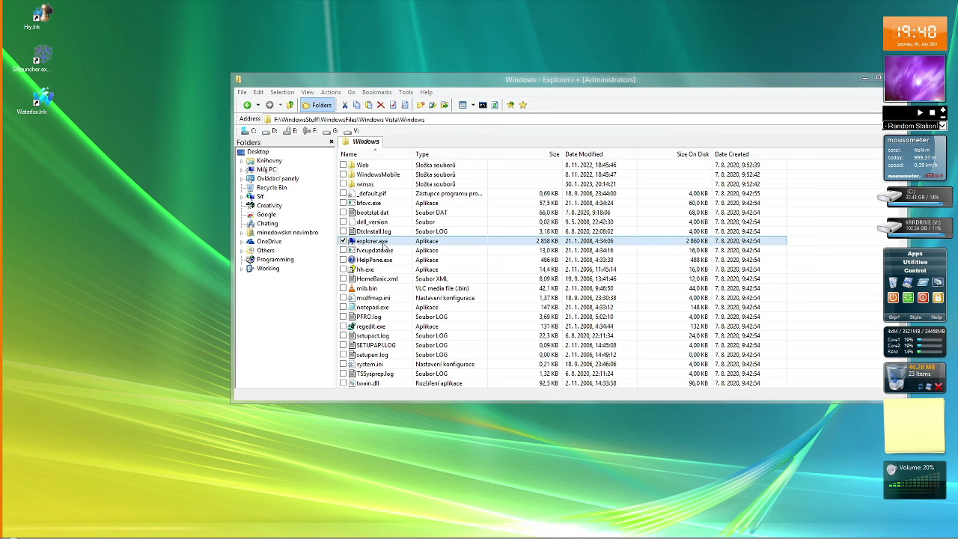
right_click(383, 244)
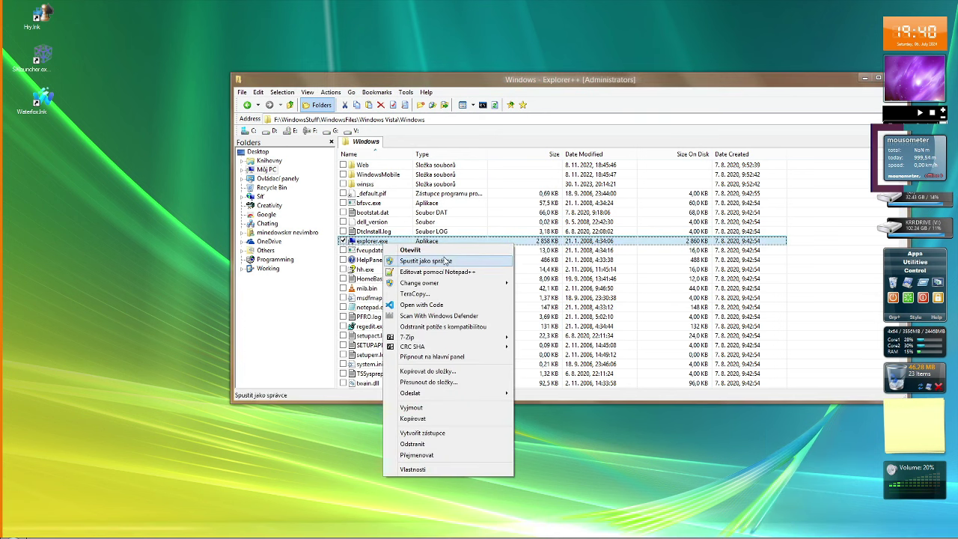
left_click(447, 260)
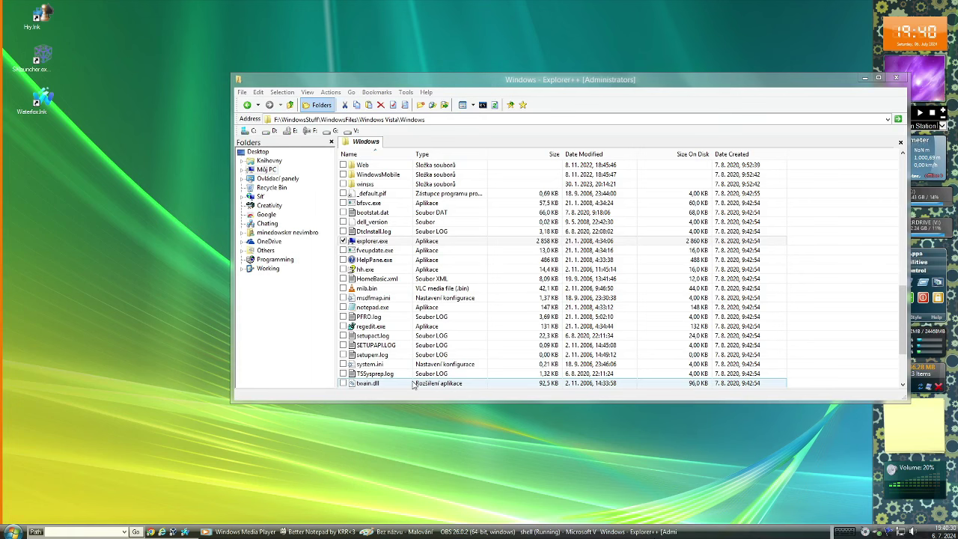
Cycle through the open windows and clear the file manager off the desktop.
key("alt+Tab")
key("alt+Tab")
key("alt+Tab")
key("alt+Tab")
key("alt+Tab")
key("alt+Tab")
key("alt+Tab")
key("alt+Tab")
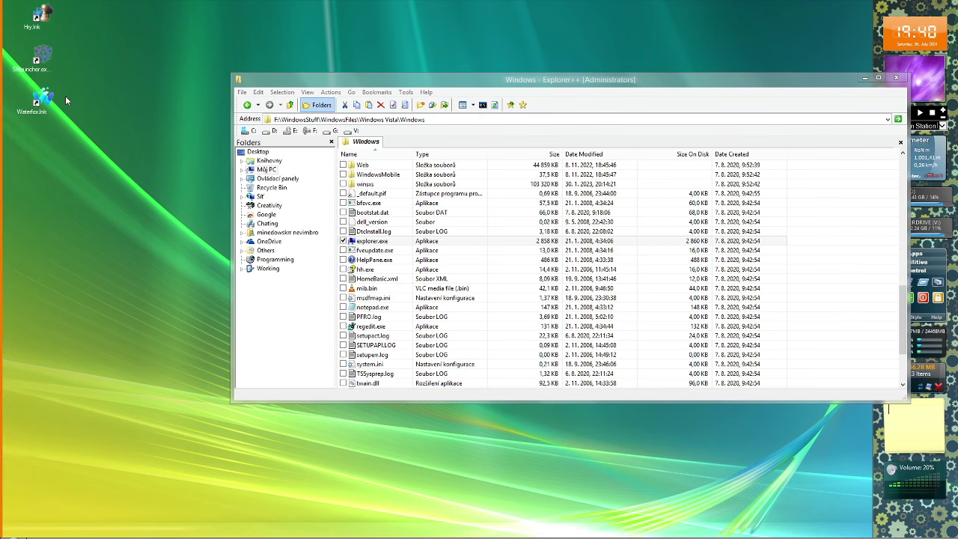
right_click(357, 2)
left_click(357, 115)
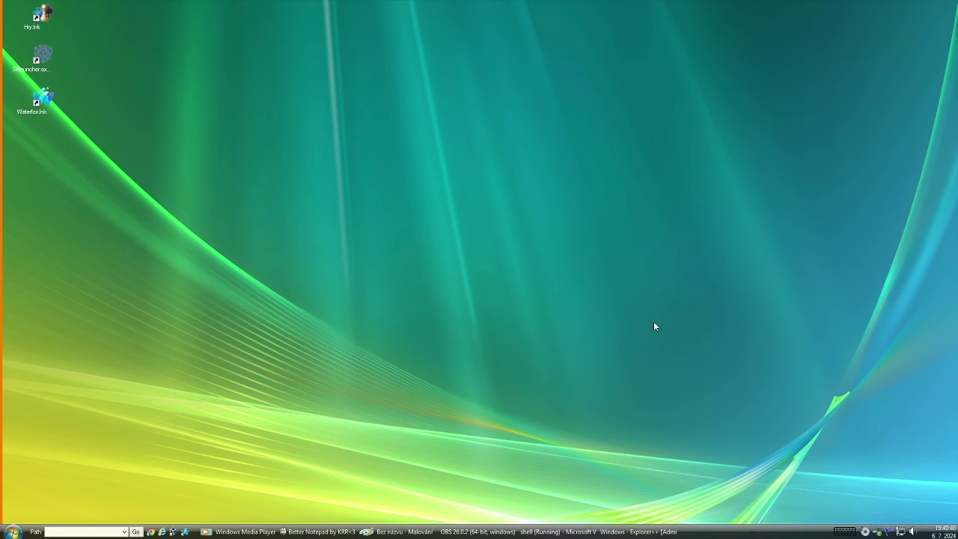
Open WinSpy++, pick the desktop's icon list with the Finder Tool and show its window styles.
right_click(892, 533)
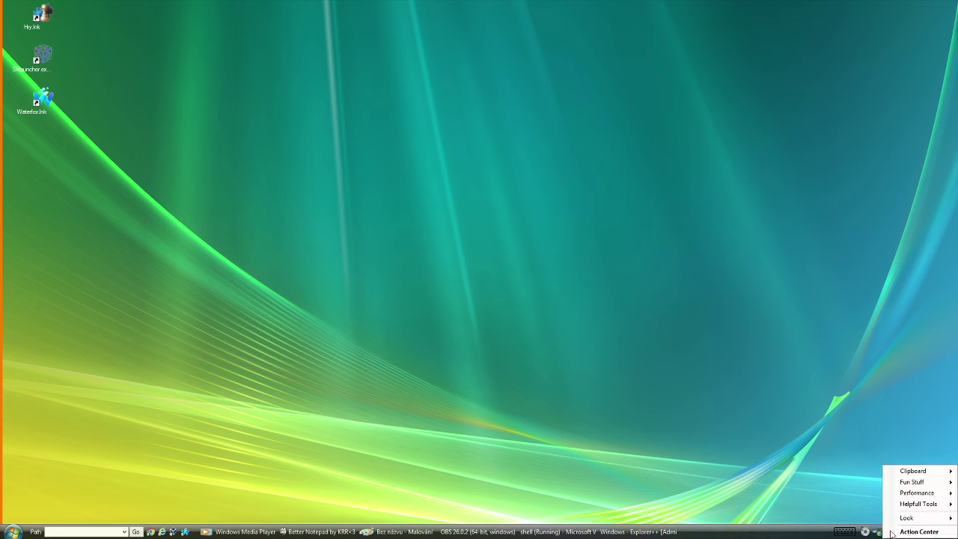
left_click(917, 526)
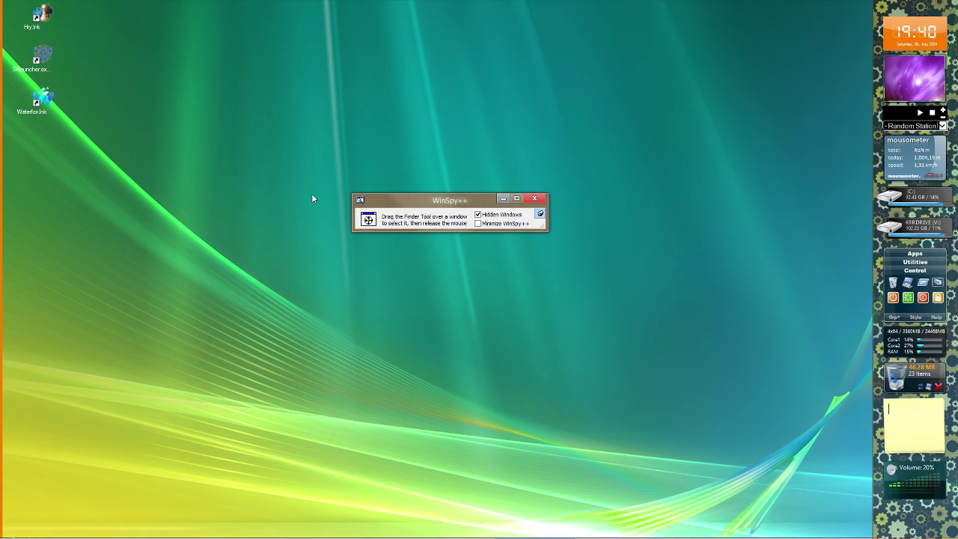
left_click_drag(370, 225, 307, 107)
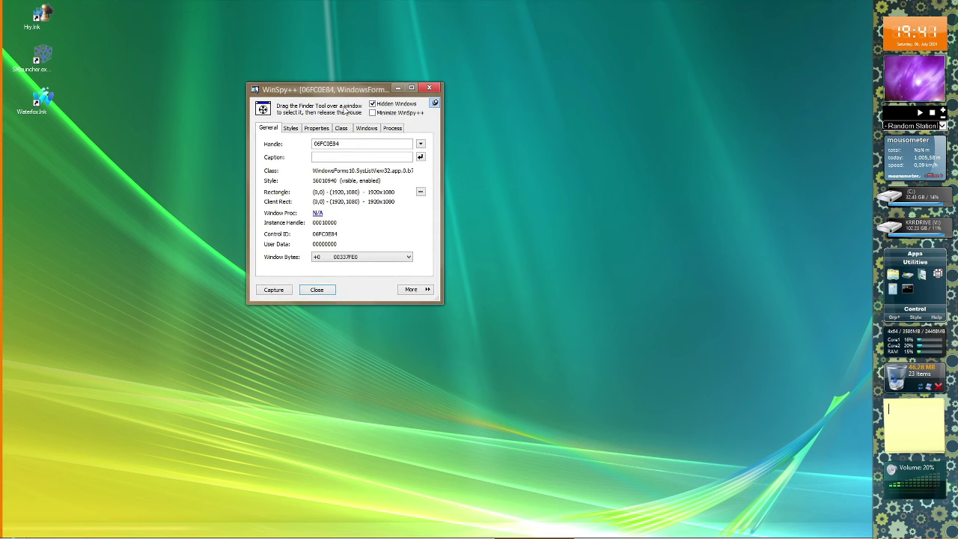
left_click(326, 129)
left_click(290, 127)
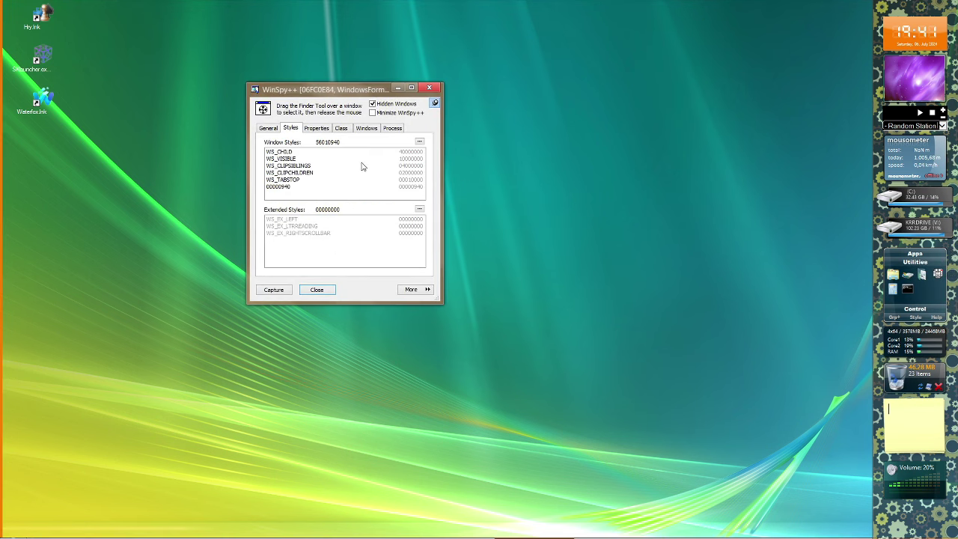
In the window style editor, remove WS_CHILD, WS_CLIPSIBLINGS and WS_CLIPCHILDREN from the desktop list and add WS_POPUPWINDOW.
left_click(420, 143)
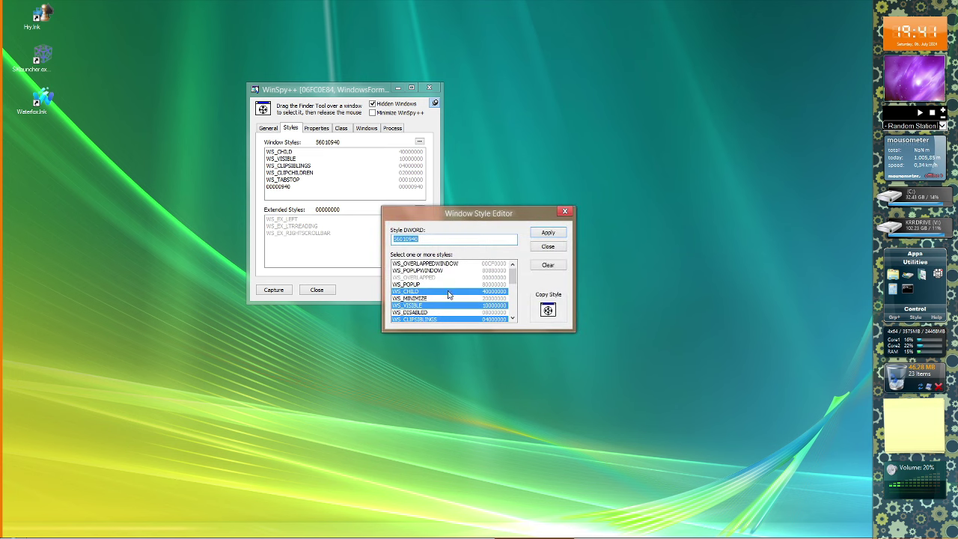
scroll(419, 295, "down", 2)
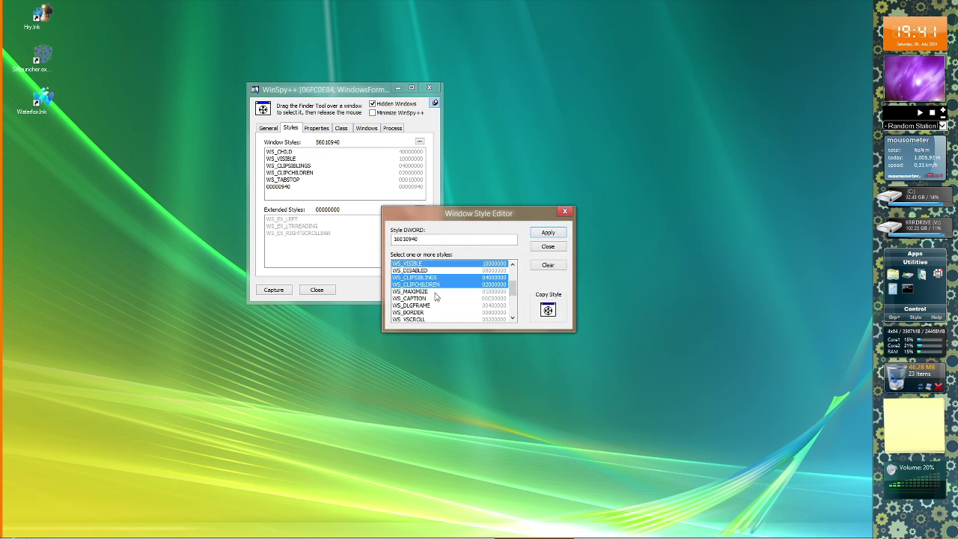
left_click(424, 276)
left_click(426, 285)
scroll(430, 280, "up", 2)
left_click(436, 272)
Add WS_THICKFRAME and WS_MINIMIZEBOX to the desktop list's style and apply it.
scroll(449, 284, "down", 3)
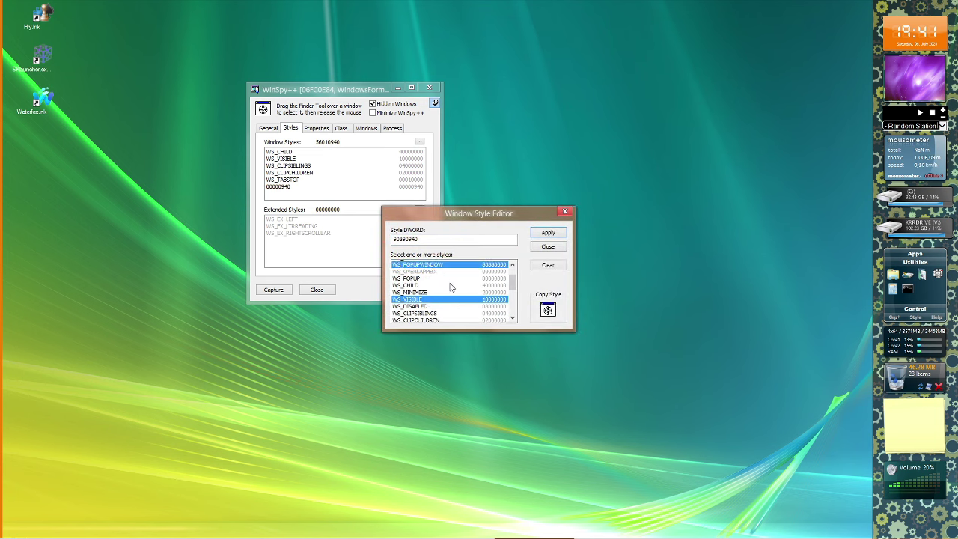
scroll(429, 296, "down", 2)
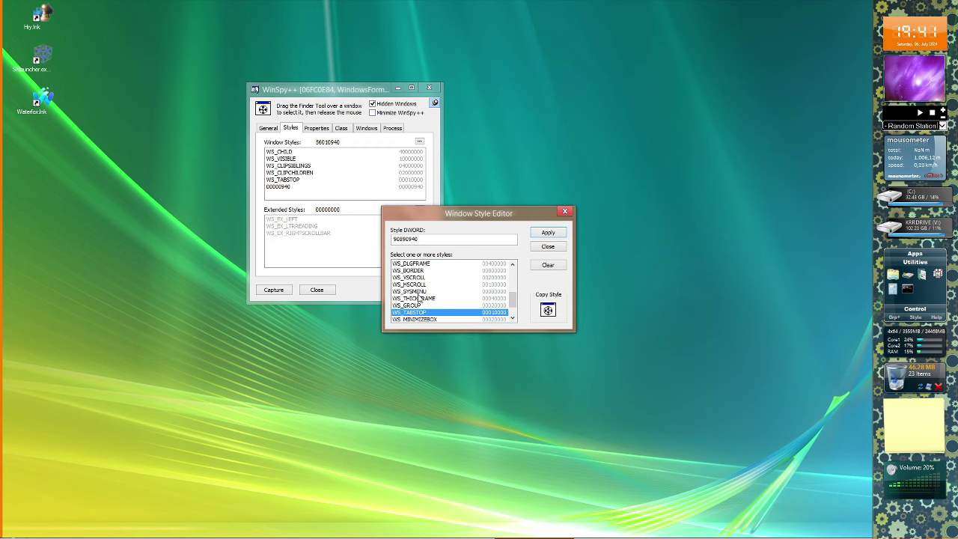
scroll(423, 295, "down", 1)
left_click(428, 278)
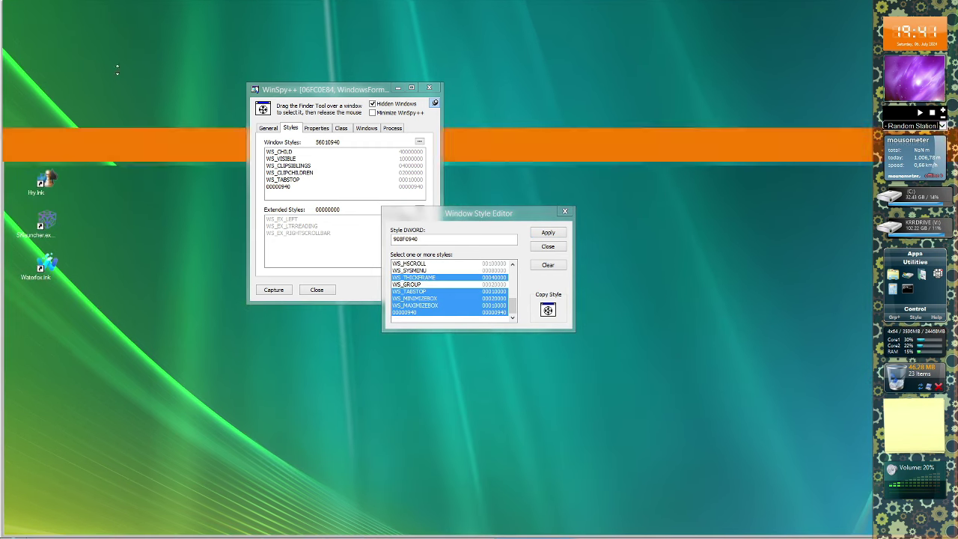
Try resizing and moving the desktop by its new frame, and close the Window Style Editor.
left_click_drag(118, 69, 118, 2)
mouse_move(872, 535)
left_mouse_down()
mouse_move(528, 445)
mouse_move(685, 471)
mouse_move(872, 535)
left_mouse_up()
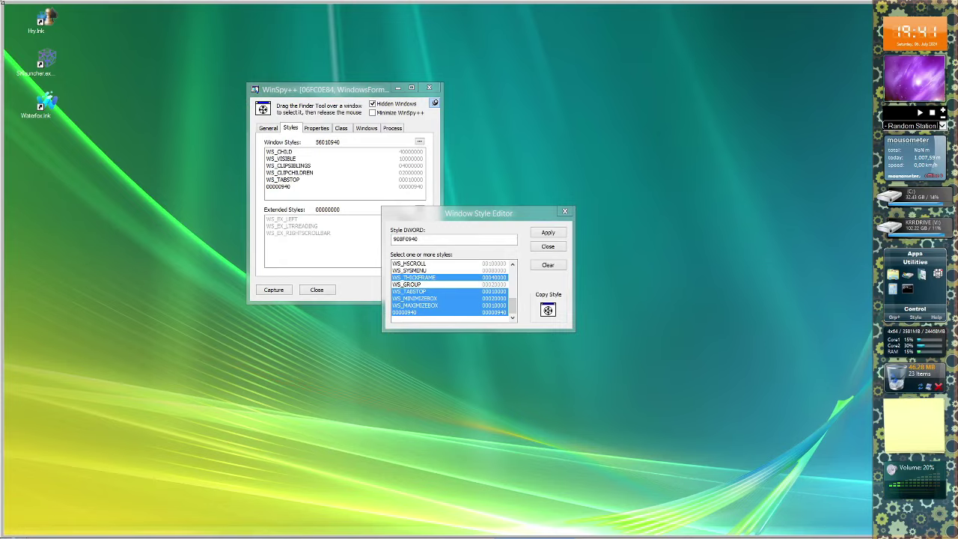
left_click_drag(2, 3, 655, 477)
mouse_move(619, 234)
left_mouse_down()
mouse_move(788, 337)
mouse_move(583, 277)
mouse_move(479, 77)
mouse_move(691, 114)
mouse_move(503, 110)
mouse_move(520, 60)
mouse_move(509, 70)
mouse_move(567, 36)
mouse_move(539, 104)
mouse_move(616, 208)
mouse_move(601, 220)
mouse_move(650, 254)
mouse_move(600, 215)
mouse_move(630, 232)
left_mouse_up()
left_click(919, 445)
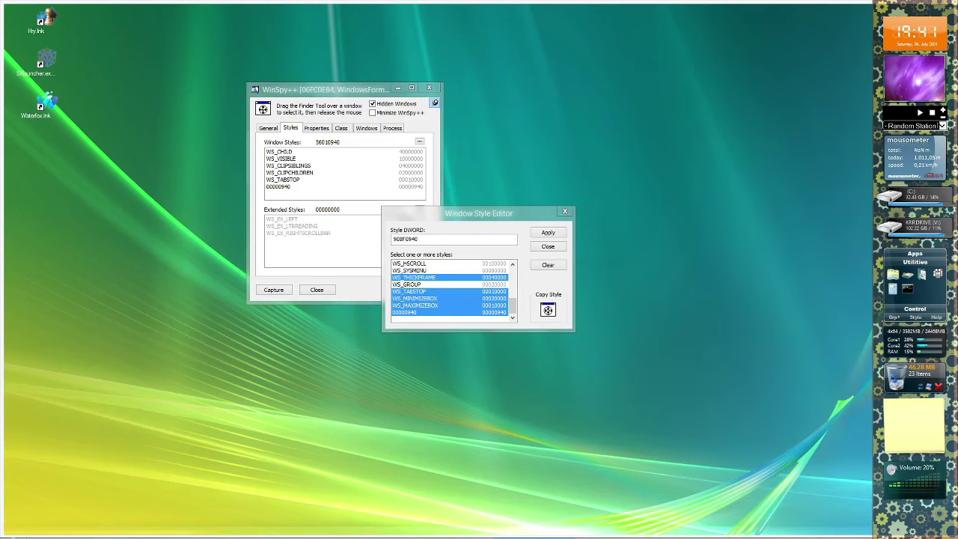
left_click_drag(480, 217, 450, 203)
left_click(533, 196)
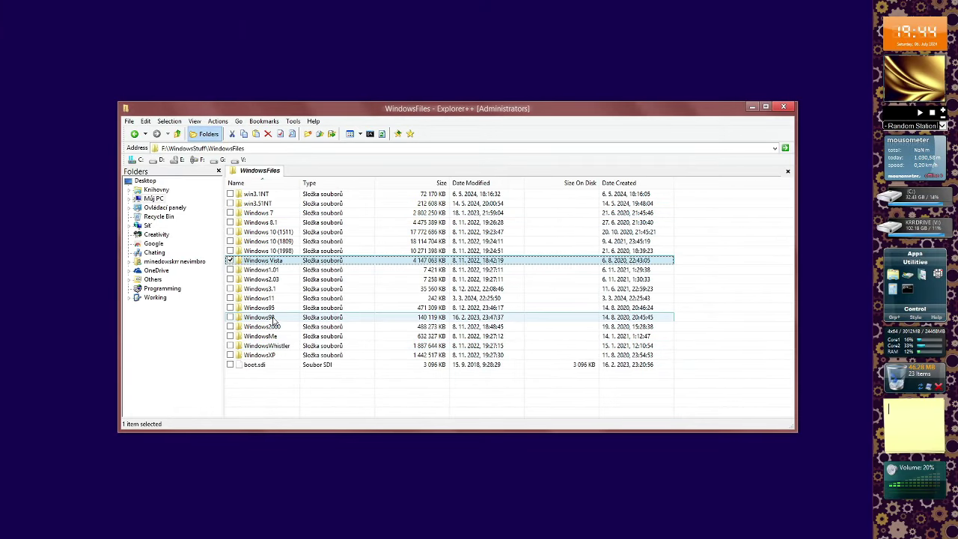
Open the WINDOWS folder inside WindowsXP, point out explorerxp.exe and explorerxp1.exe, and select explorer.exe.
double_click(290, 357)
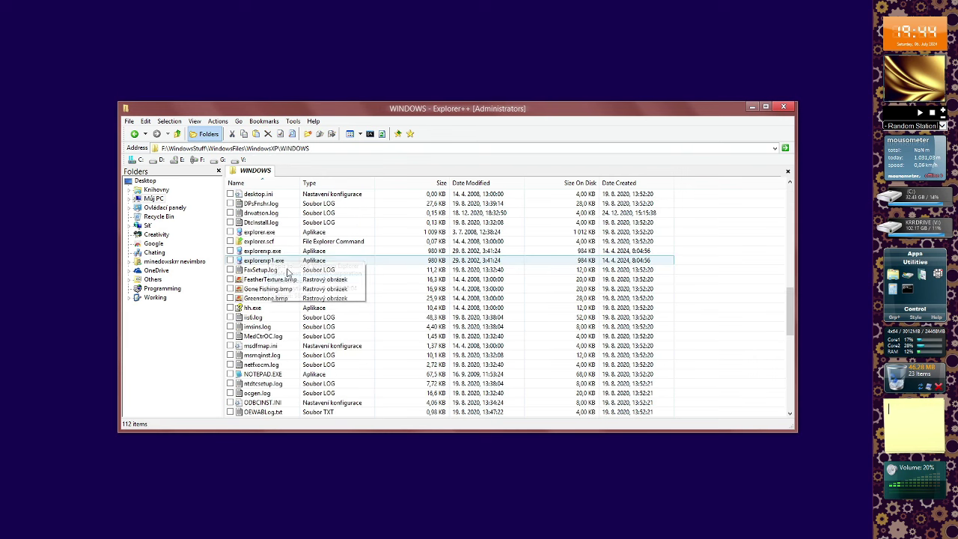
scroll(288, 273, "up", 1)
left_click(303, 278)
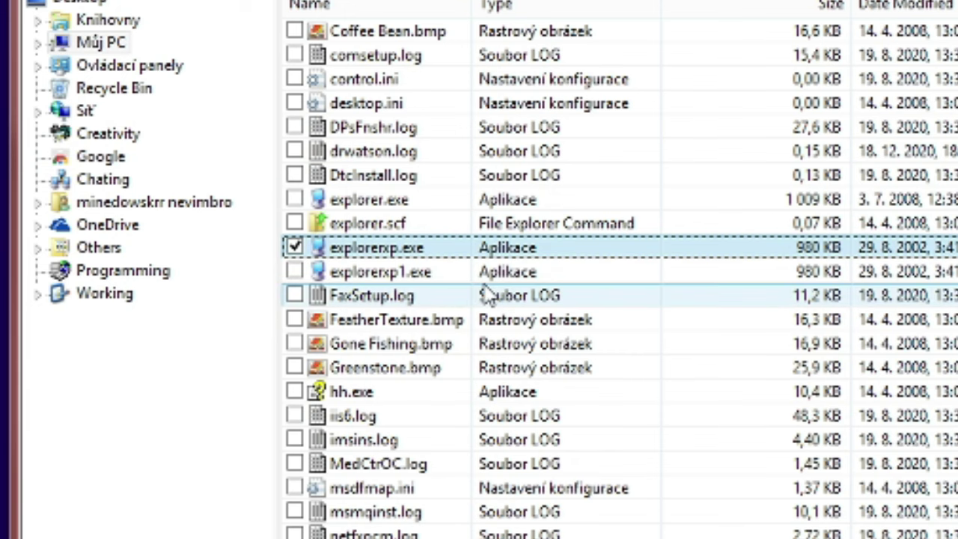
left_click(431, 268)
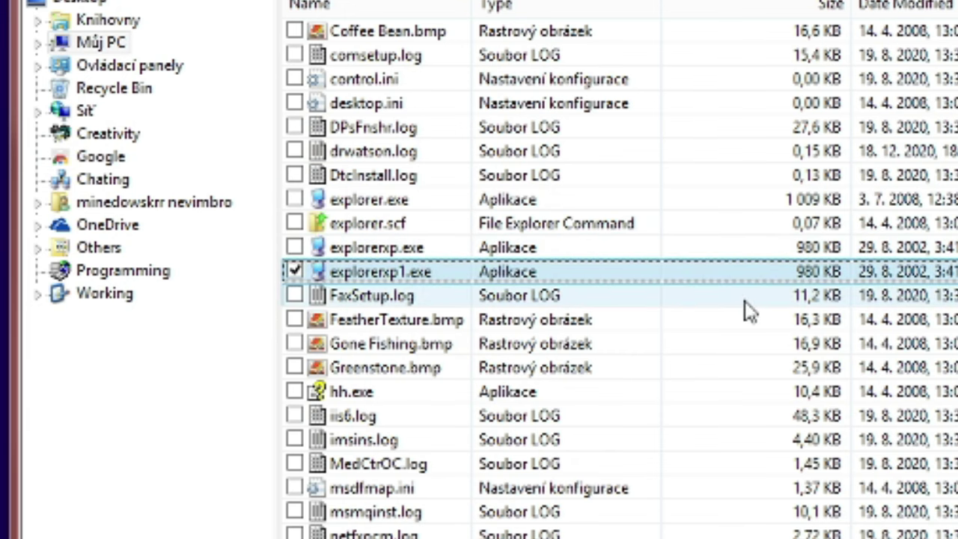
left_click(568, 200)
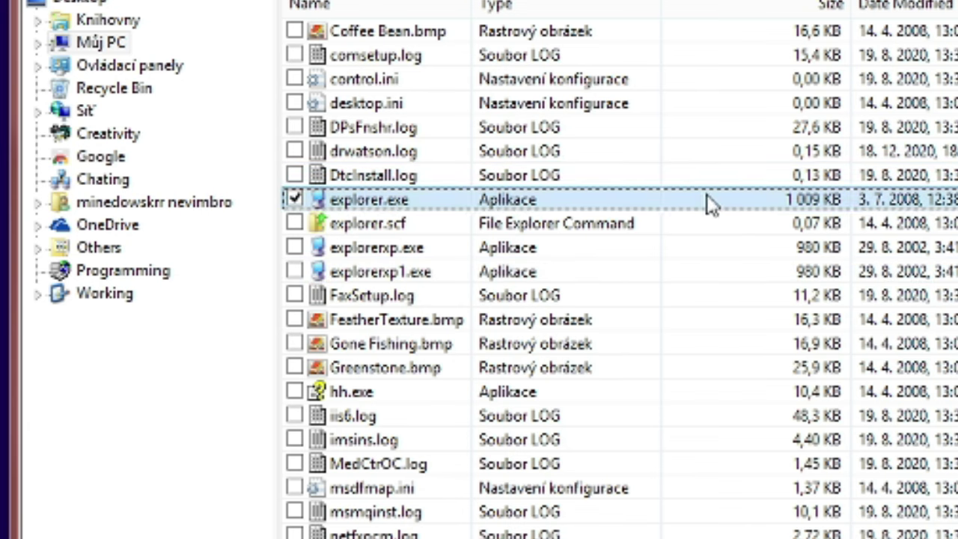
Set the compatibility mode of the XP explorer.exe to Windows XP (Service Pack 3) in its properties.
right_click(751, 209)
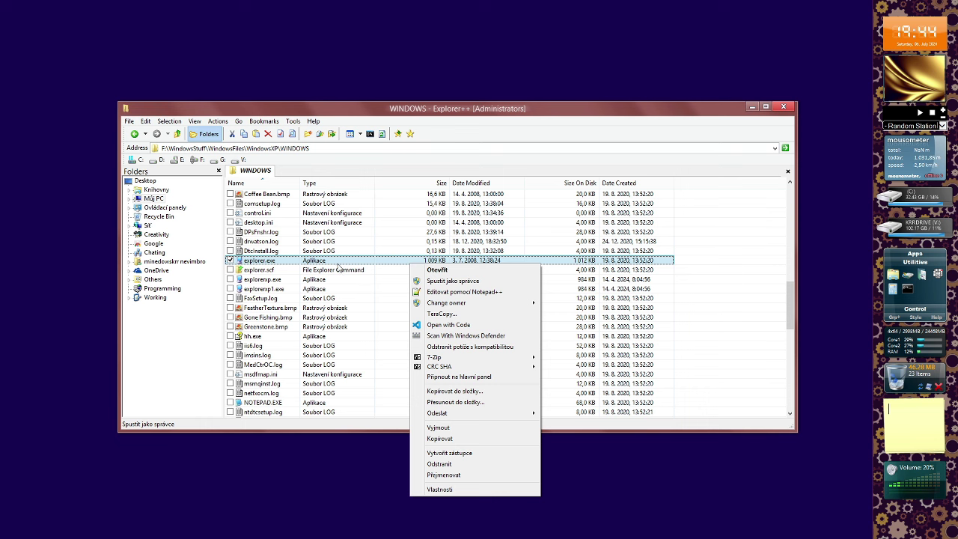
mouse_move(485, 368)
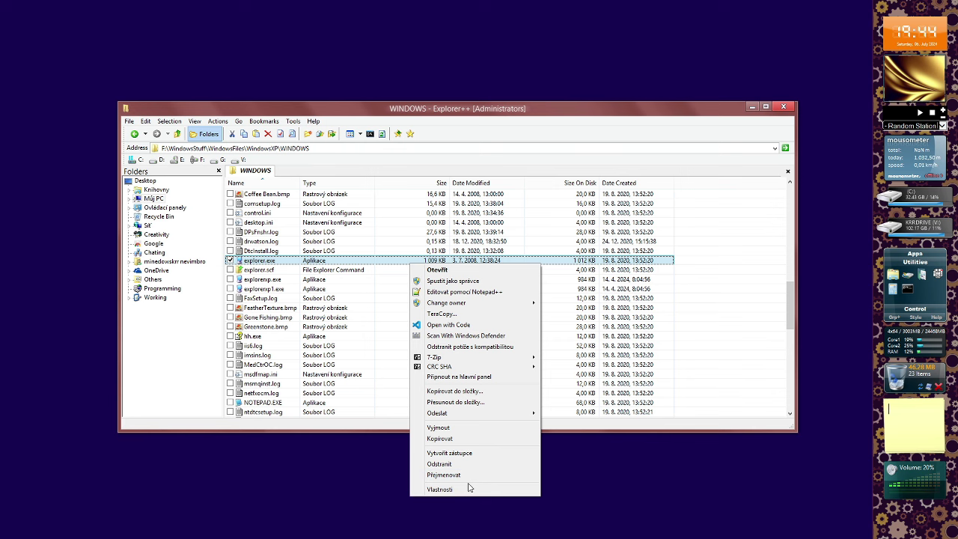
left_click(469, 488)
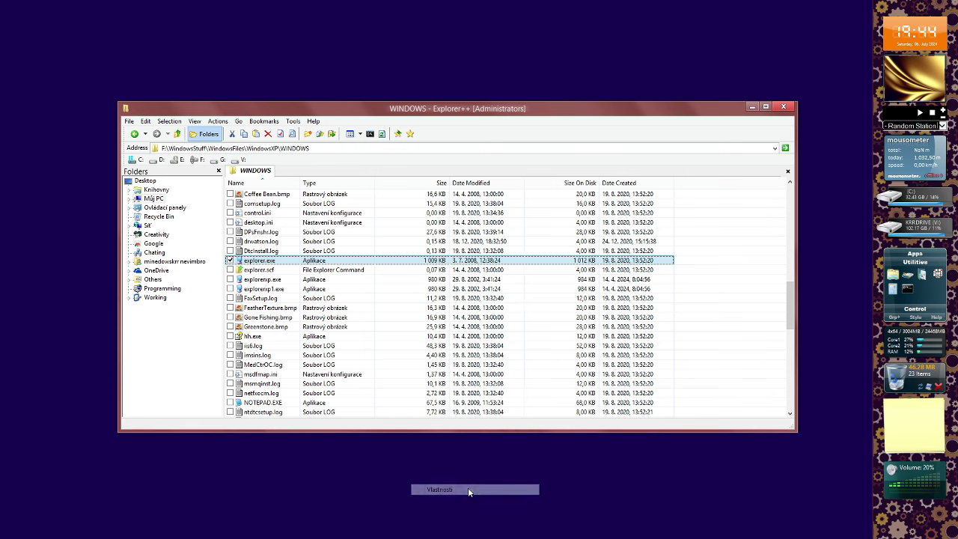
left_click(516, 307)
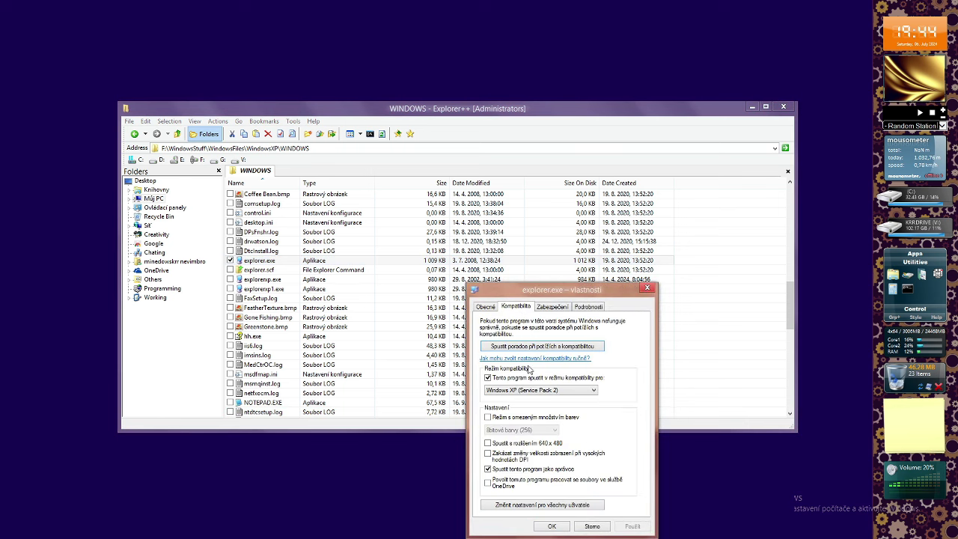
left_click(539, 391)
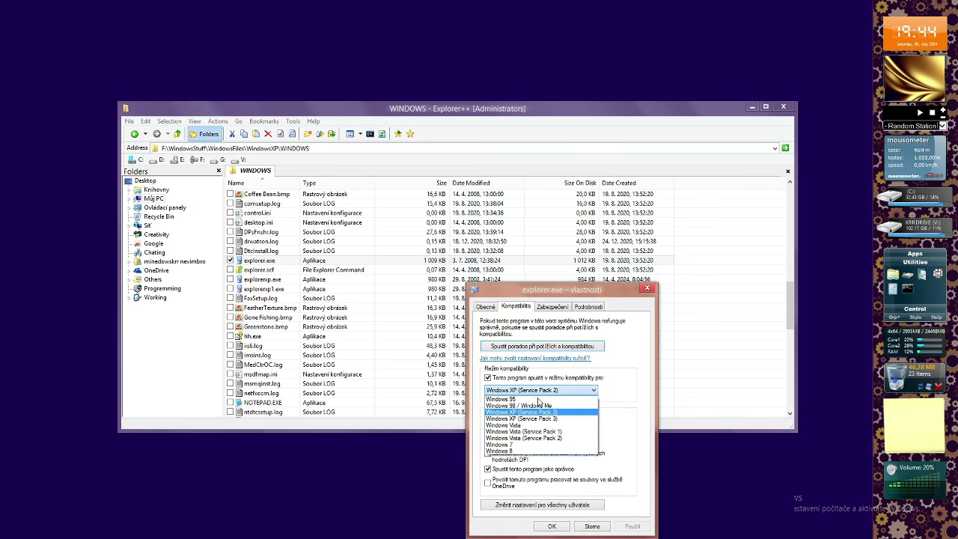
left_click(546, 419)
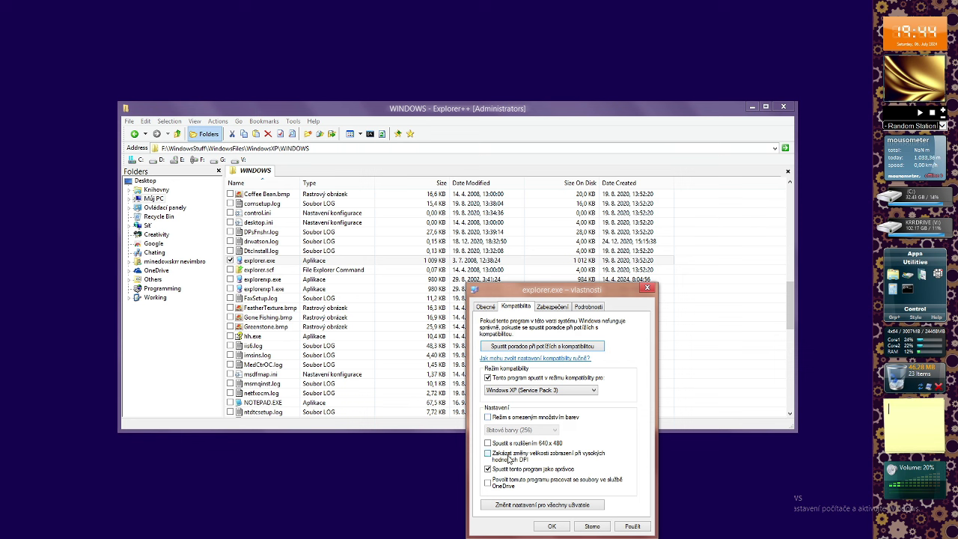
left_click(554, 527)
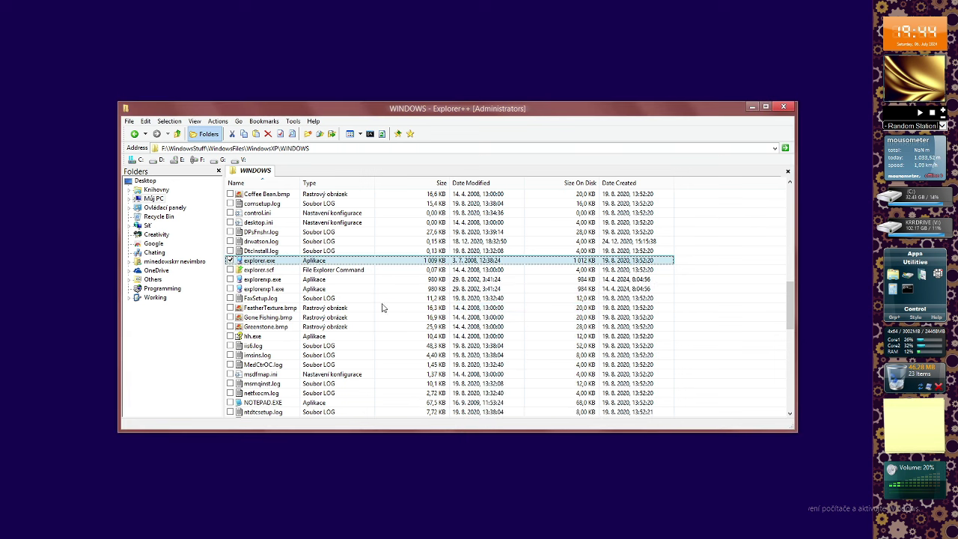
Run the Windows XP explorer.exe and dismiss the RunDLL error about fldrclnr.dll.
double_click(316, 261)
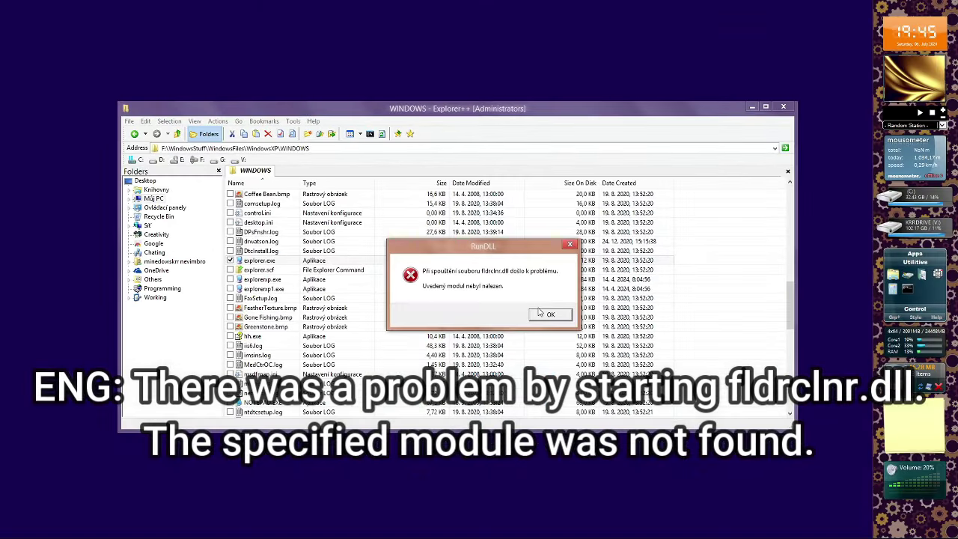
left_click(650, 311)
mouse_move(524, 538)
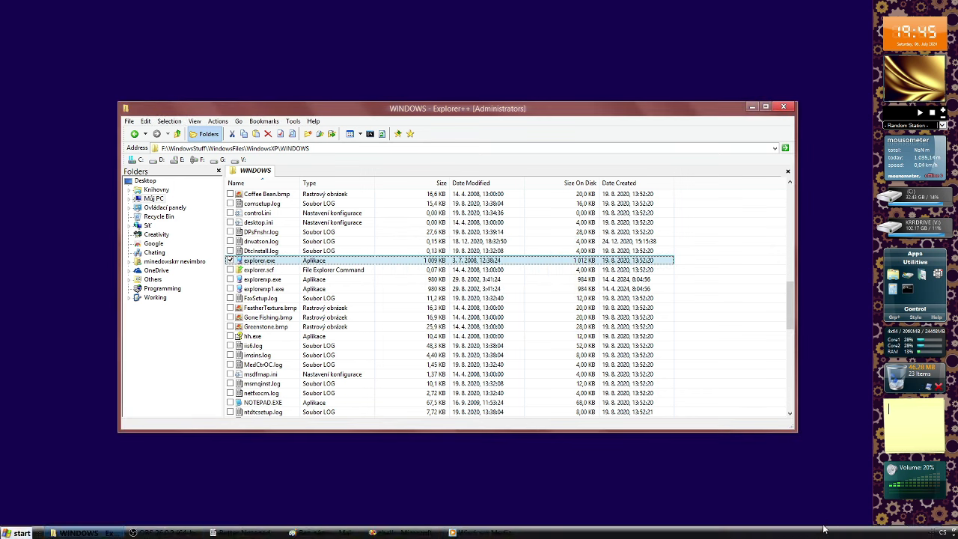
Try opening the XP taskbar's properties, and open and close its Start menu.
right_click(592, 532)
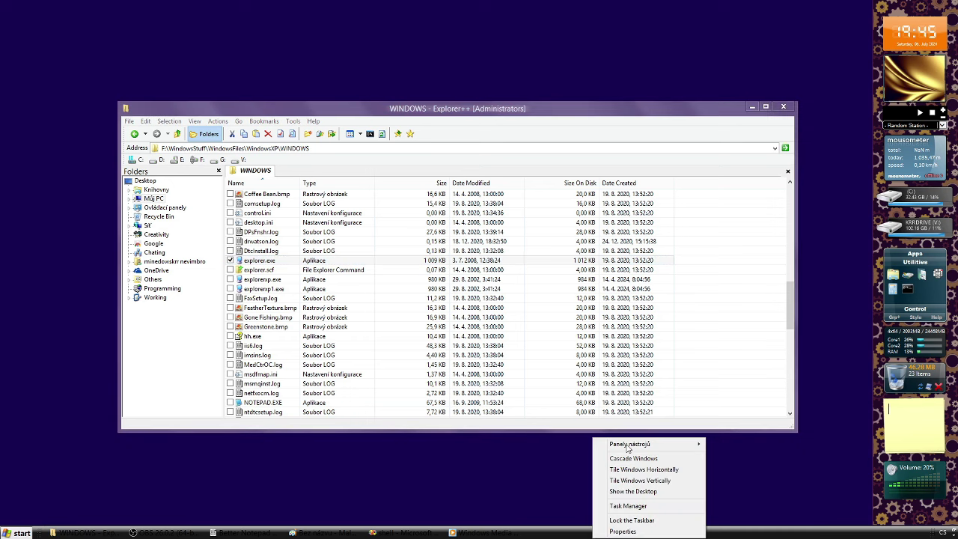
left_click(623, 531)
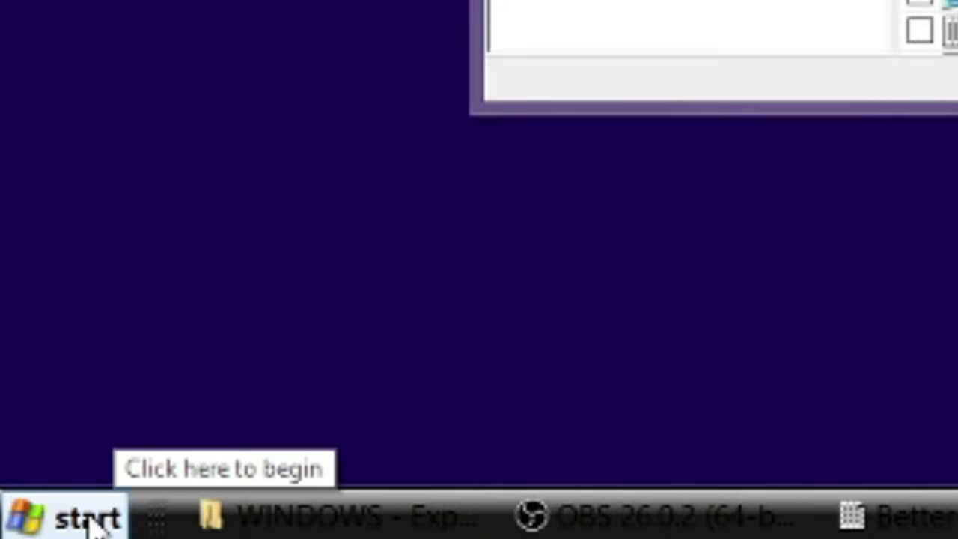
left_click(97, 518)
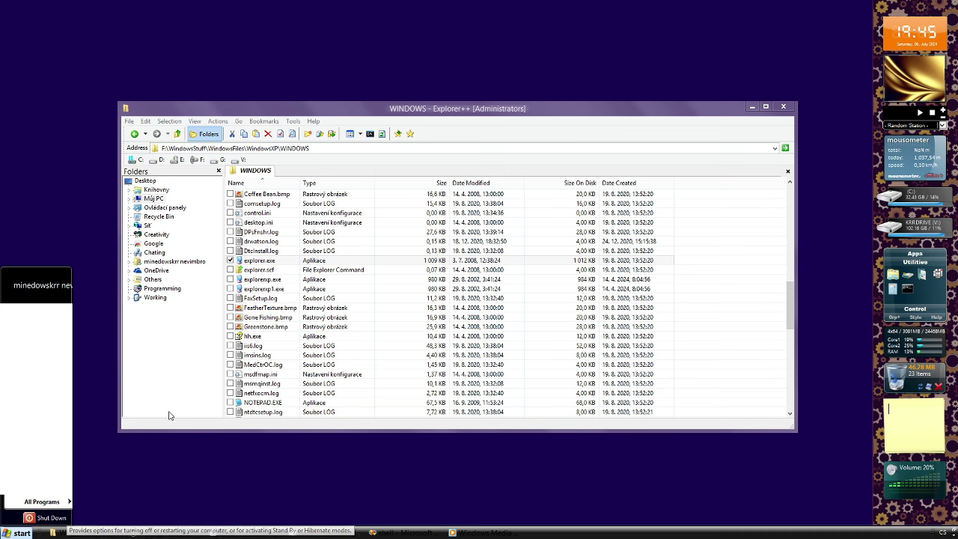
left_click(24, 533)
left_click(25, 532)
left_click(18, 535)
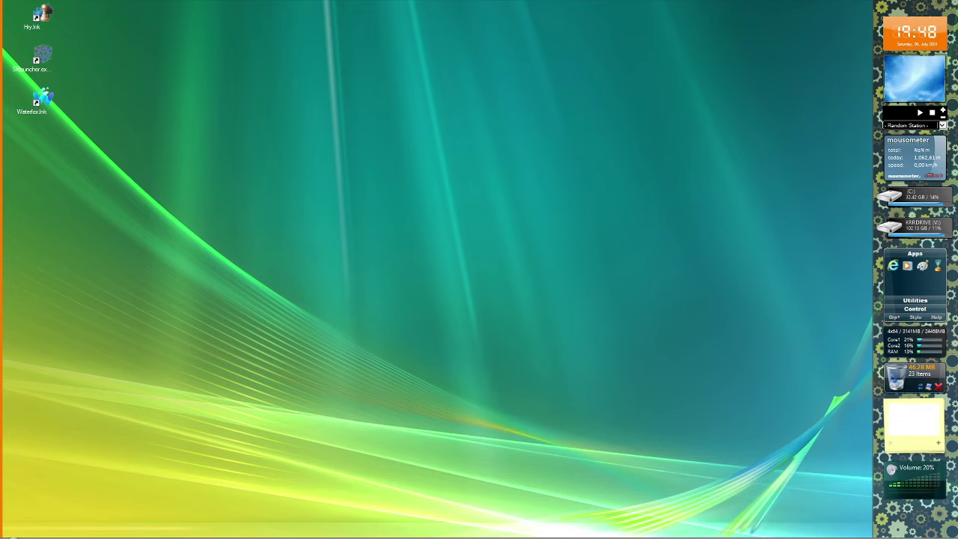
Turn off Auto Hide for the custom shell's Vista-style taskbar and sweep a selection box over the empty desktop.
mouse_move(696, 538)
right_click(734, 533)
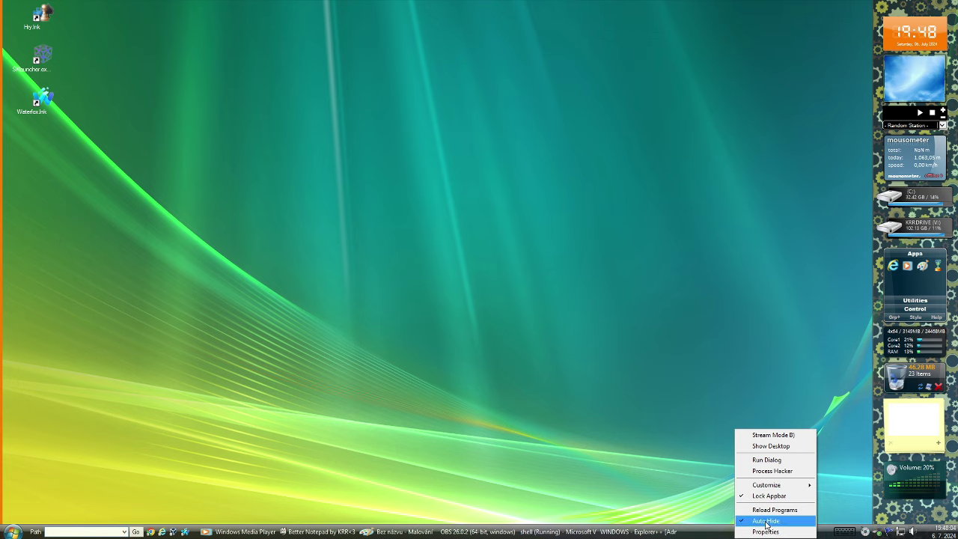
left_click(763, 521)
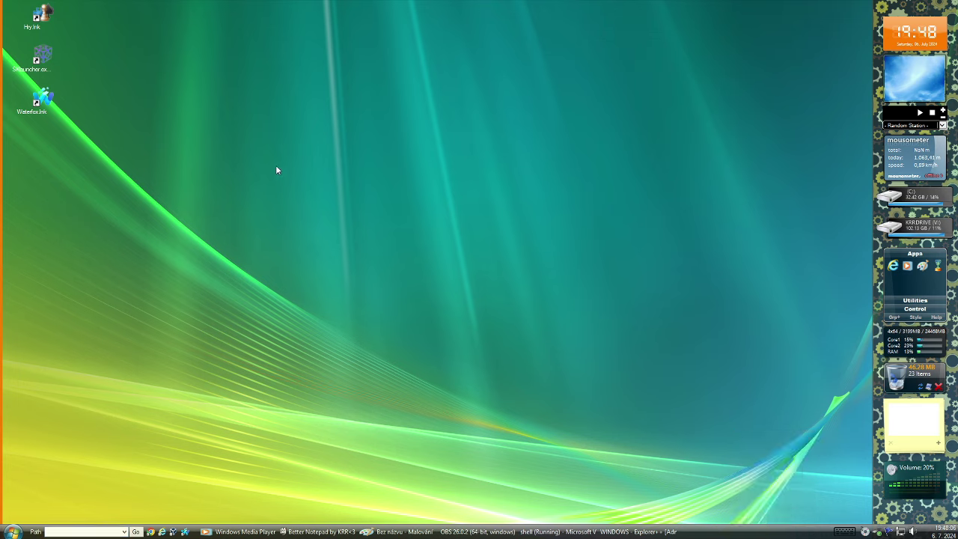
left_click_drag(275, 166, 512, 78)
Switch the shell's look to the dark XP-style theme with the sunset wallpaper, and show its Start menu.
right_click(889, 533)
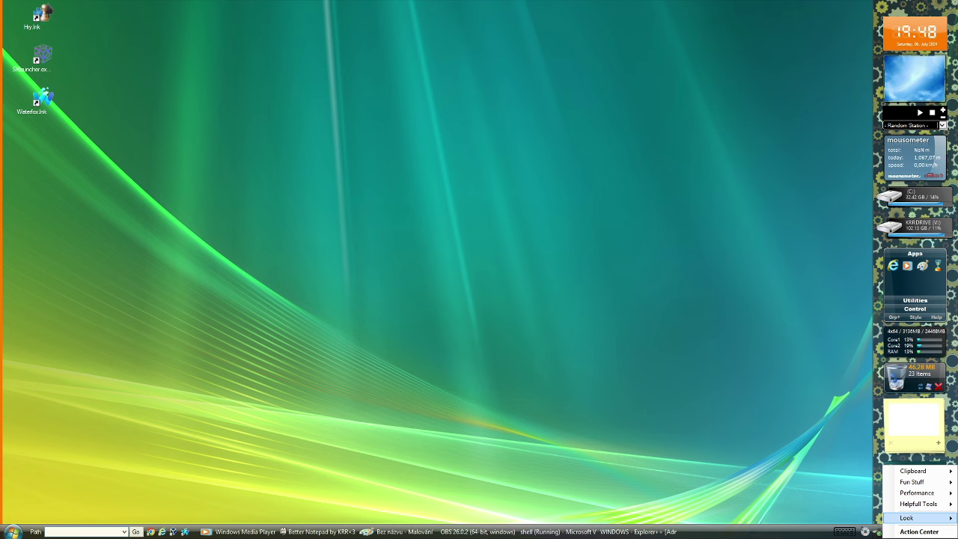
left_click(907, 518)
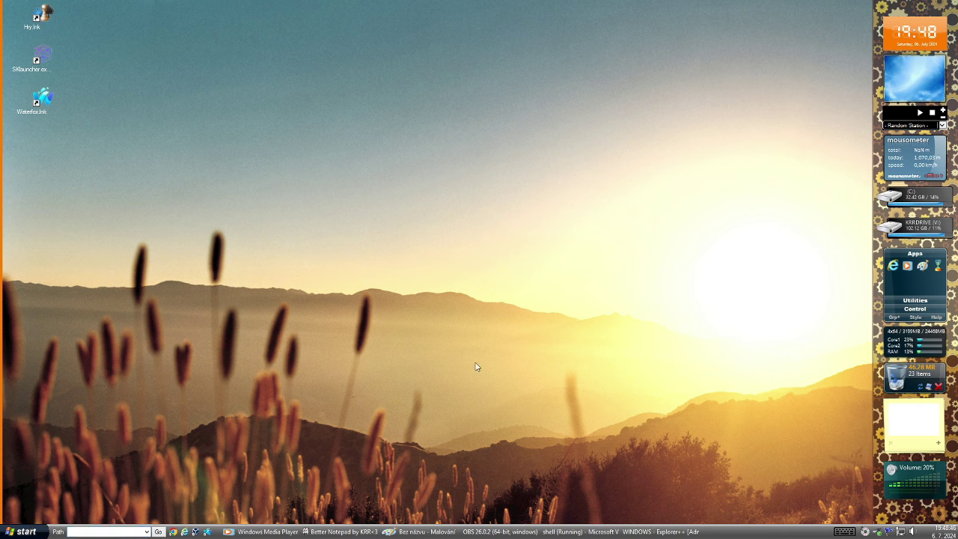
left_click(25, 532)
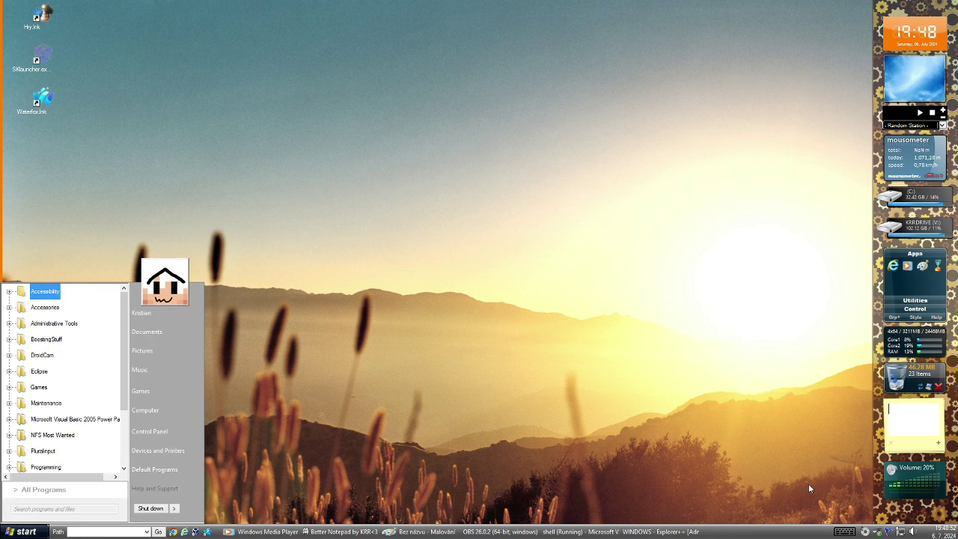
left_click(862, 532)
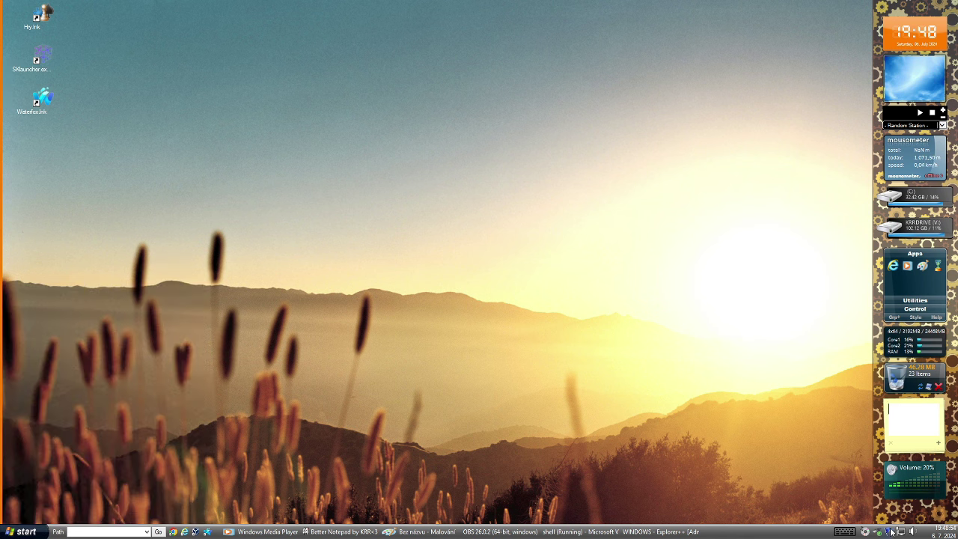
Switch the shell's look to the light-blue XP-style theme and point out the area its blue wallpaper covers.
left_click(893, 531)
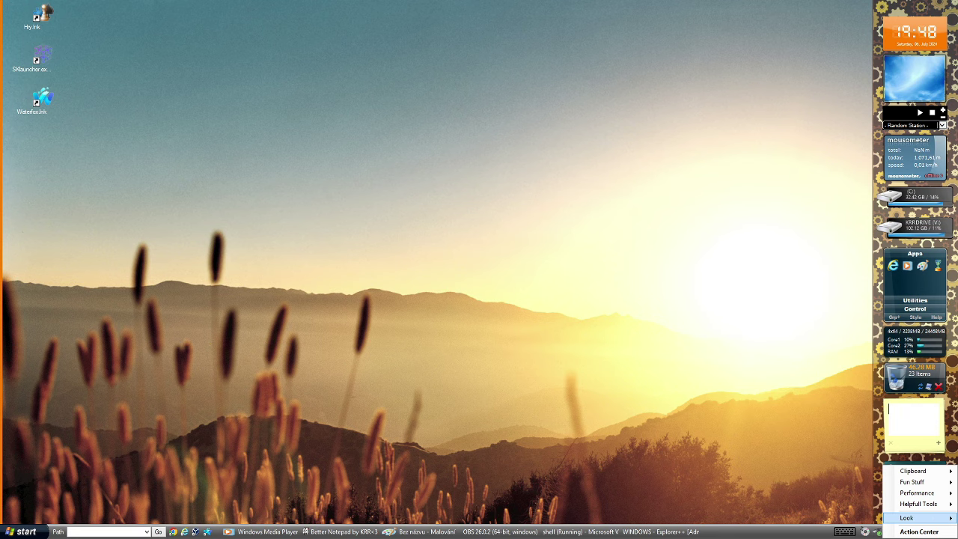
left_click(928, 518)
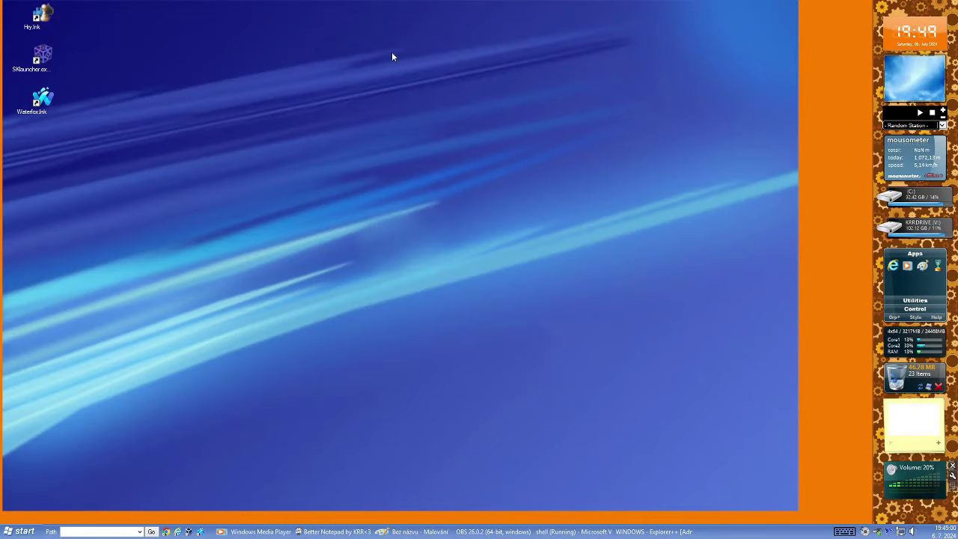
left_click_drag(297, 42, 814, 512)
left_click_drag(228, 6, 855, 512)
left_click_drag(803, 512, 440, 182)
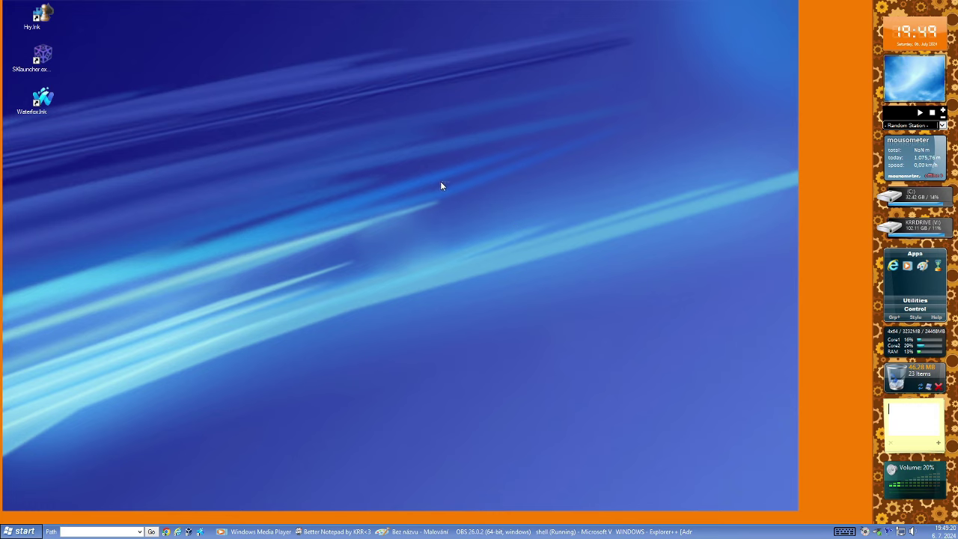
Open and close the Start menu in the light-blue XP-style look.
left_click(25, 533)
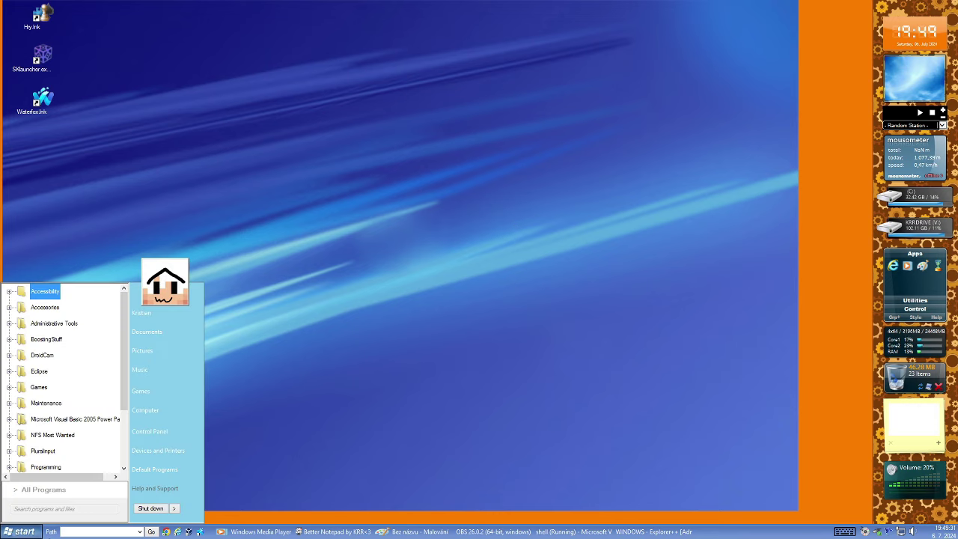
left_click(32, 528)
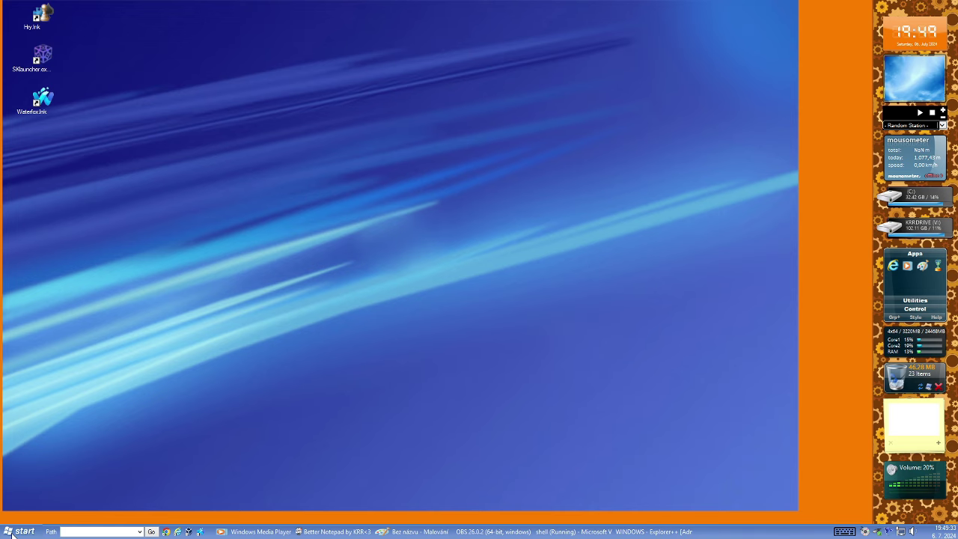
left_click(13, 529)
left_click(21, 531)
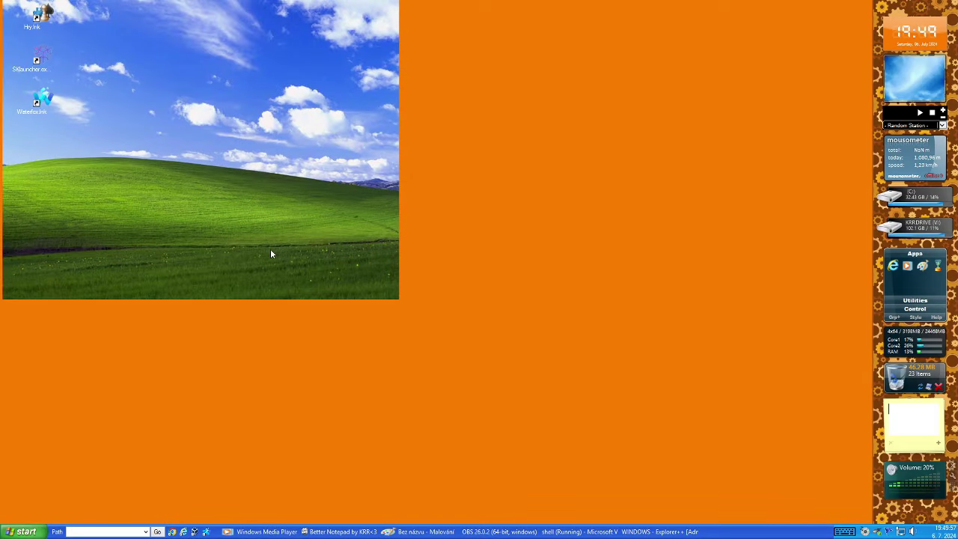
Point out the size of the Bliss wallpaper on the orange desktop in the blue Windows XP look.
left_click_drag(548, 421, 133, 82)
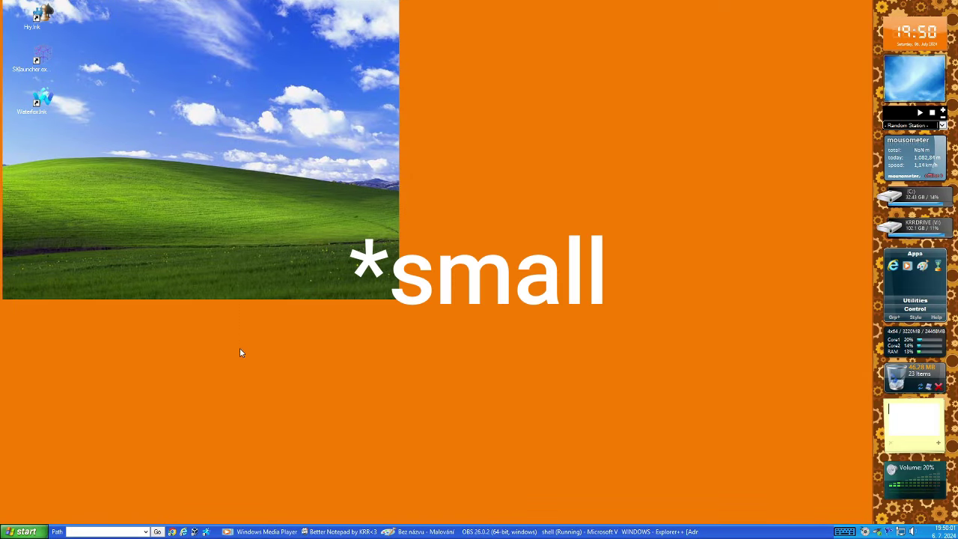
left_click_drag(239, 349, 530, 96)
left_click_drag(452, 78, 452, 78)
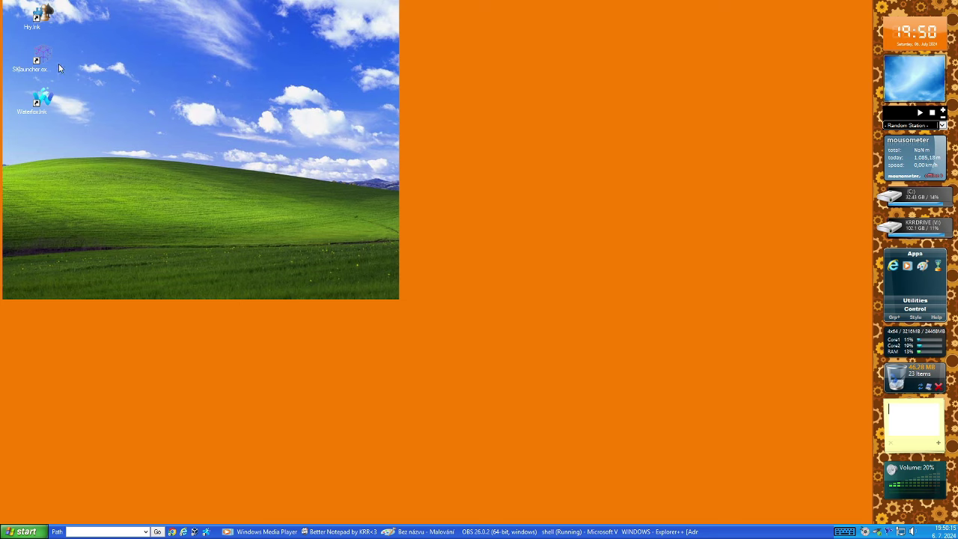
left_click_drag(124, 46, 415, 317)
Show the Start menu in the olive-green XP look and again in the silver look, closing it each time.
mouse_move(957, 538)
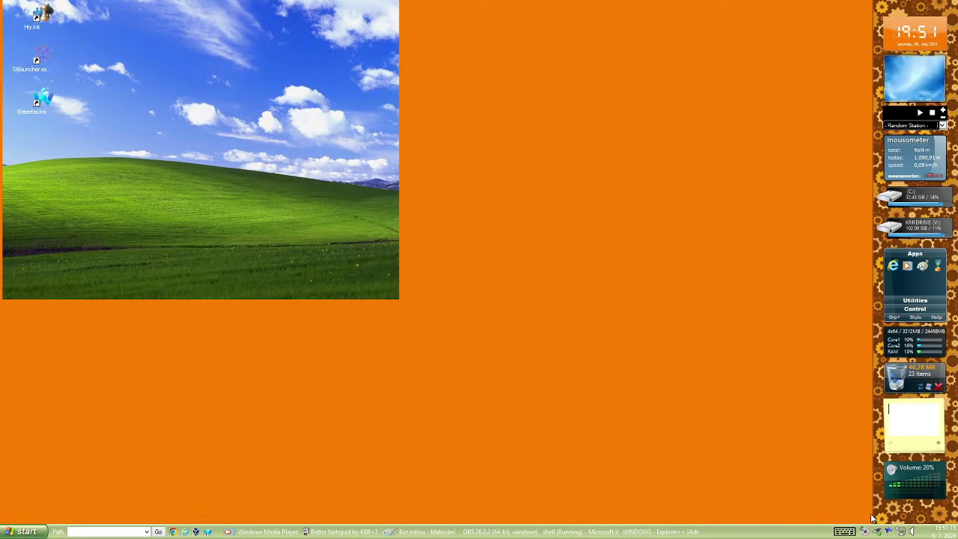
left_click(38, 536)
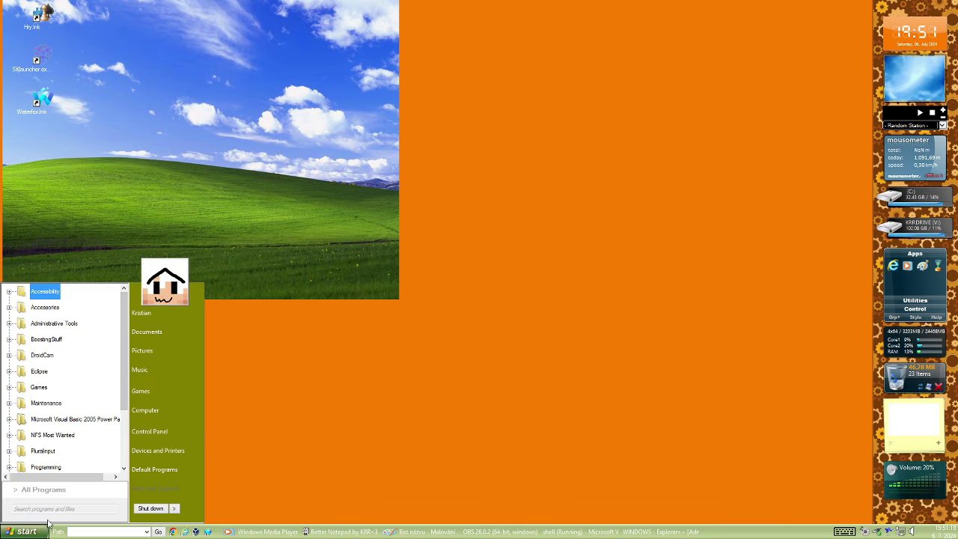
left_click(46, 534)
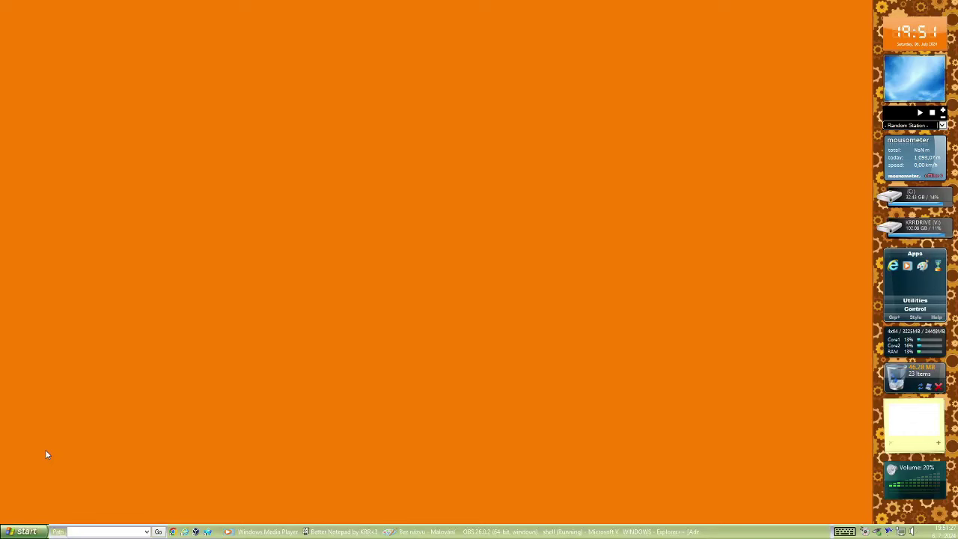
left_click(41, 532)
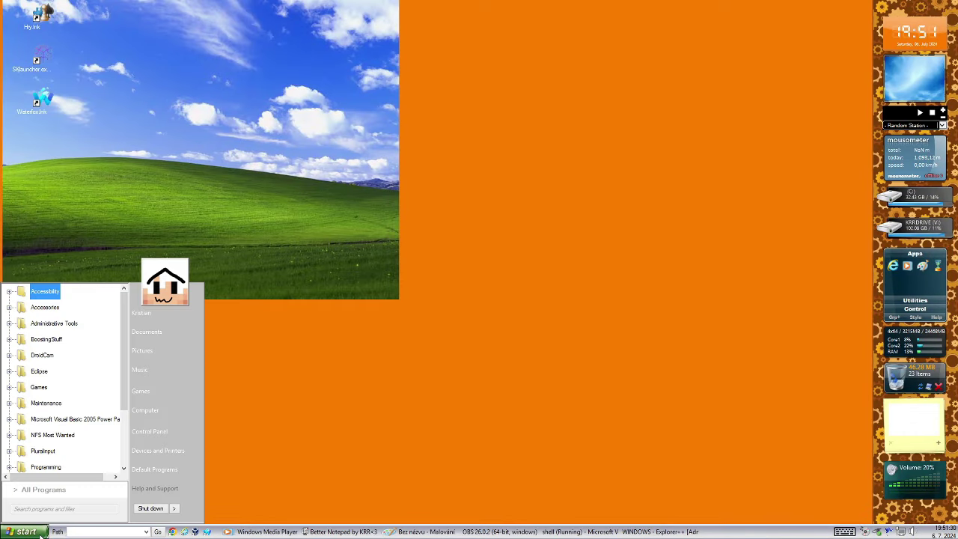
left_click(22, 525)
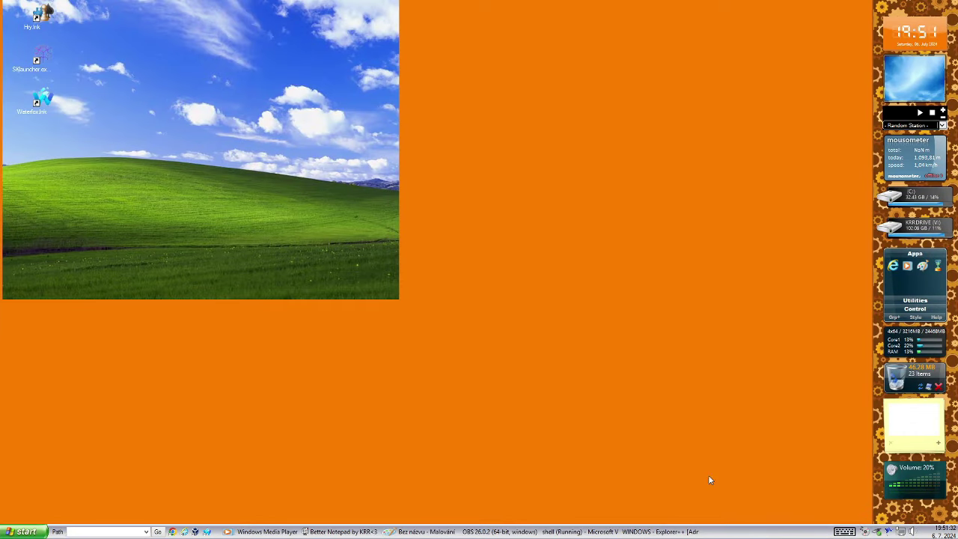
Switch the shell's look to the grey classic Windows theme with the plain teal desktop.
right_click(889, 530)
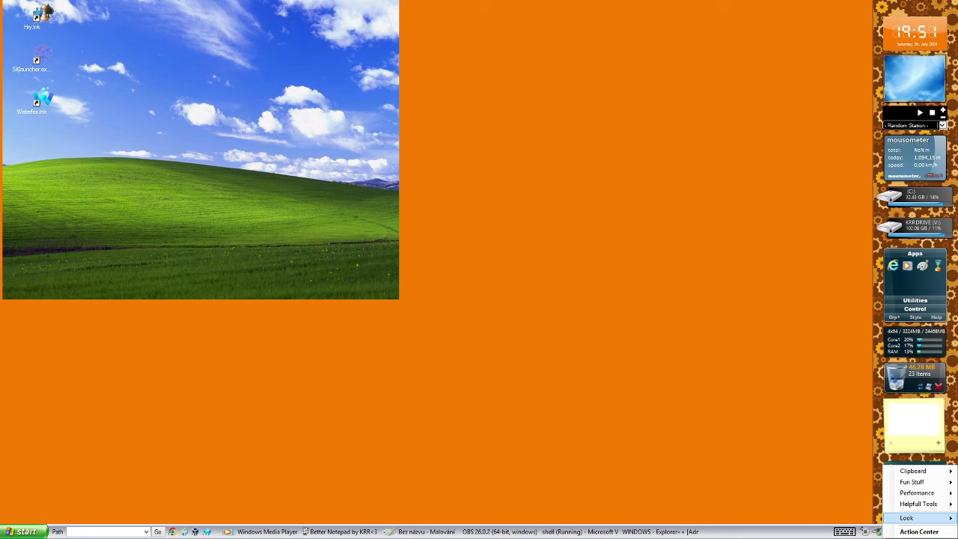
left_click(907, 518)
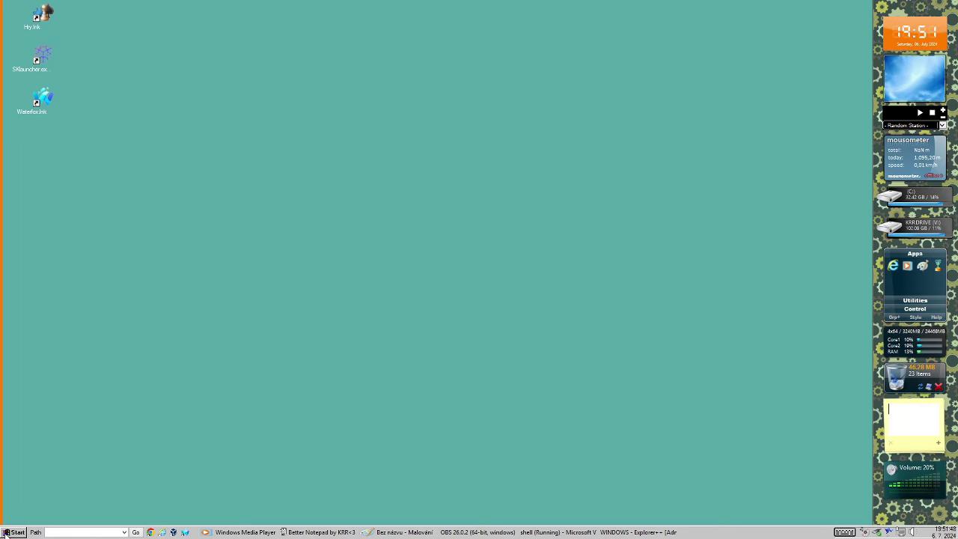
left_click_drag(152, 15, 783, 498)
Open the classic Start menu, browse the nested Games > Test > hii > dalseee submenus, and close the menu.
left_click(18, 532)
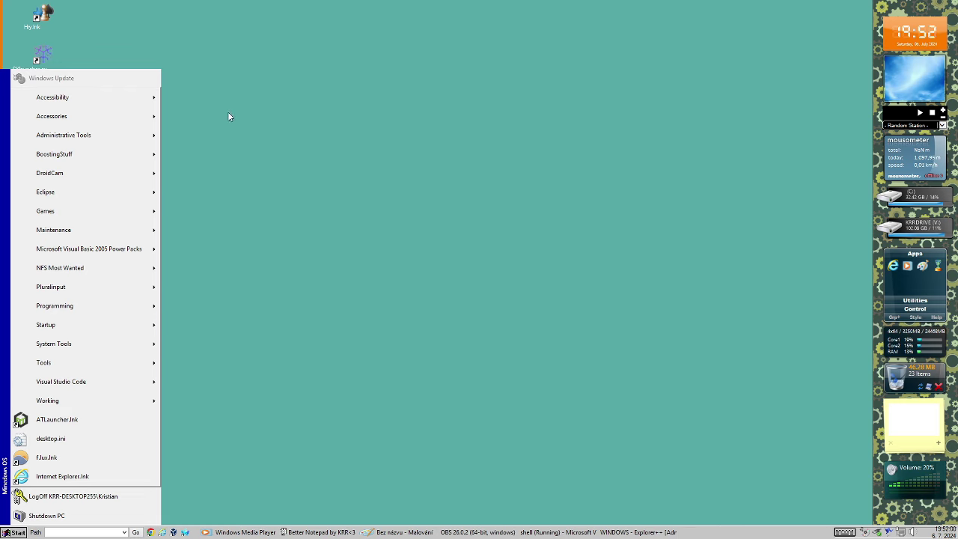
mouse_move(87, 217)
mouse_move(259, 210)
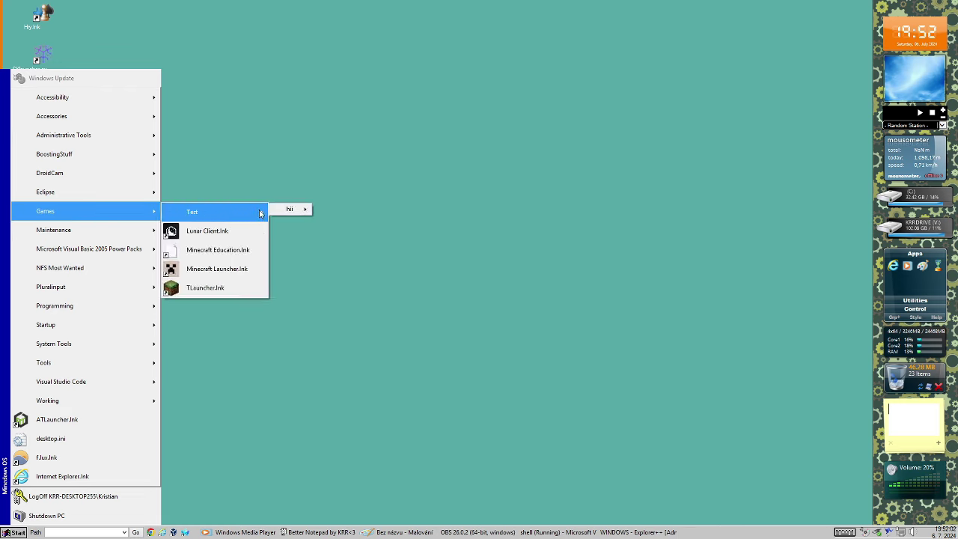
mouse_move(289, 210)
mouse_move(348, 210)
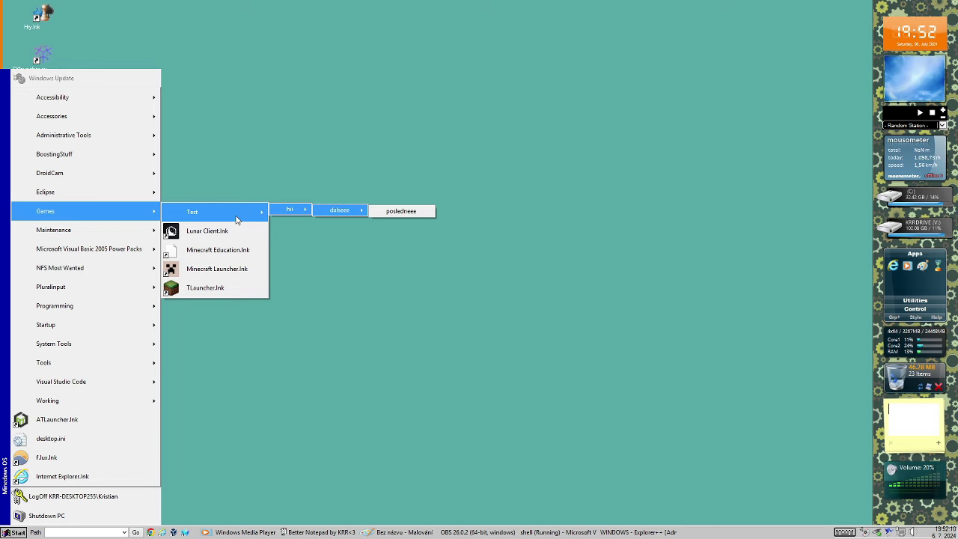
mouse_move(91, 363)
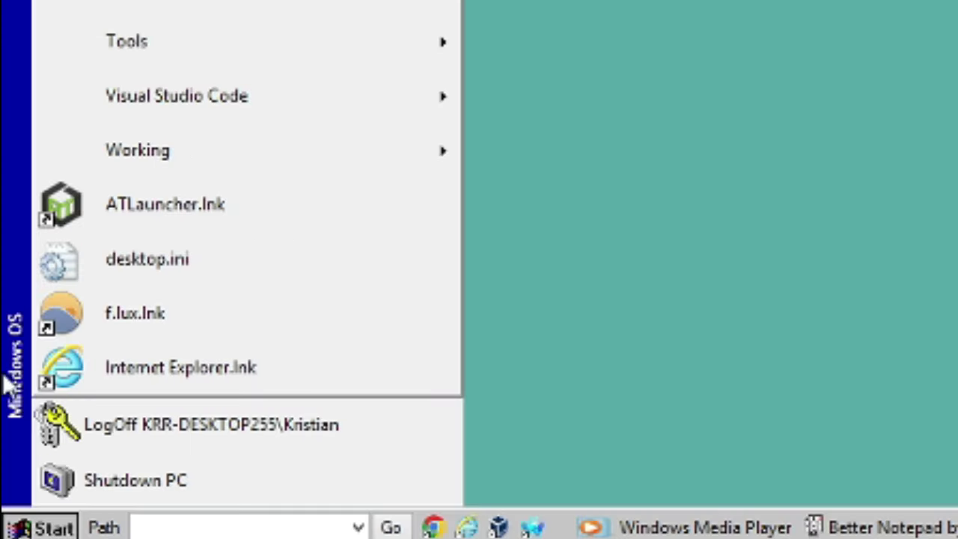
left_click(14, 532)
left_click(17, 532)
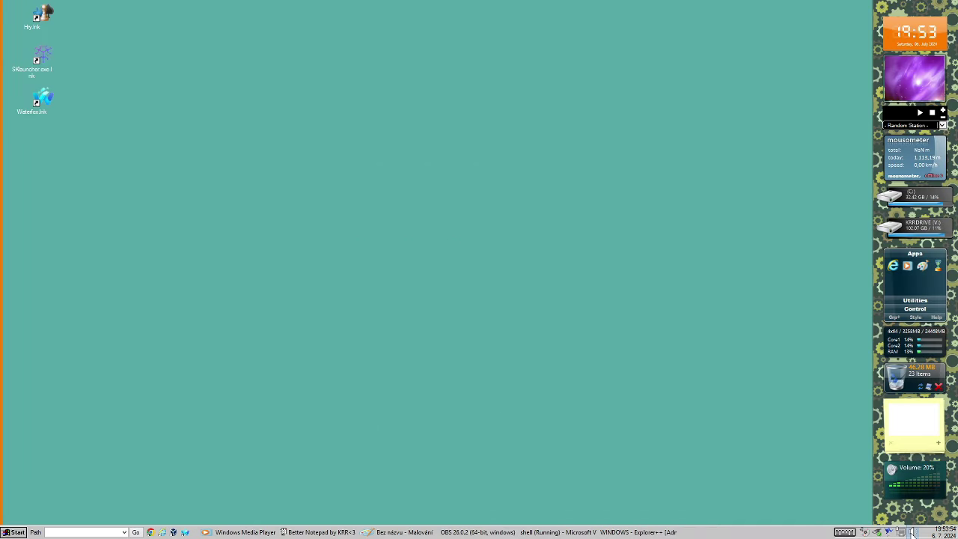
Switch the shell's look to the orange theme with the colour-distorted Windows 10 wallpaper, and try the taskbar's overflow arrow.
right_click(888, 533)
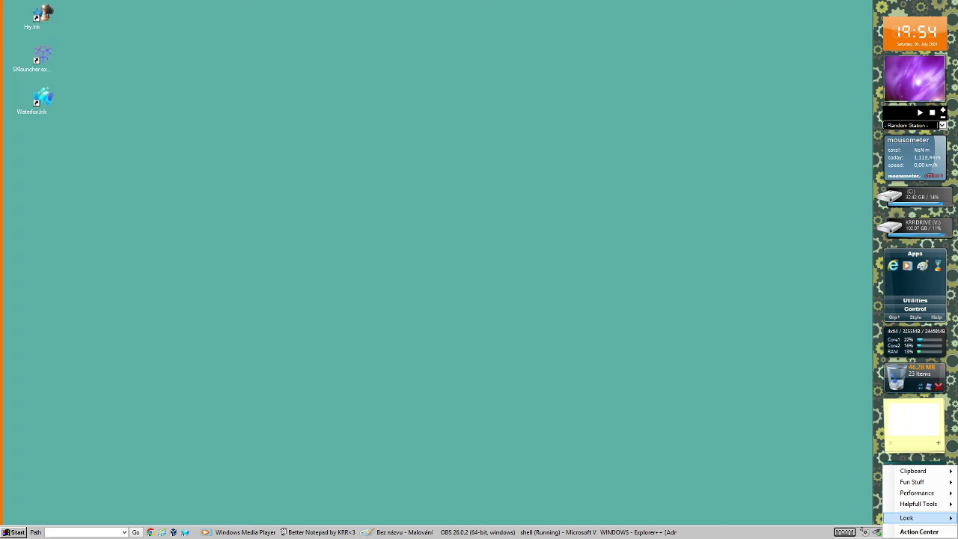
left_click(855, 467)
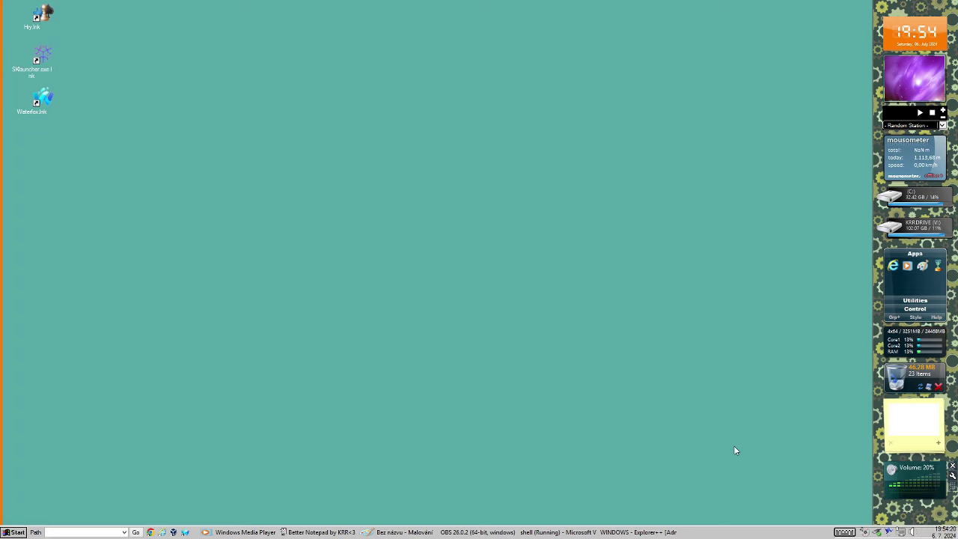
right_click(891, 533)
left_click(910, 493)
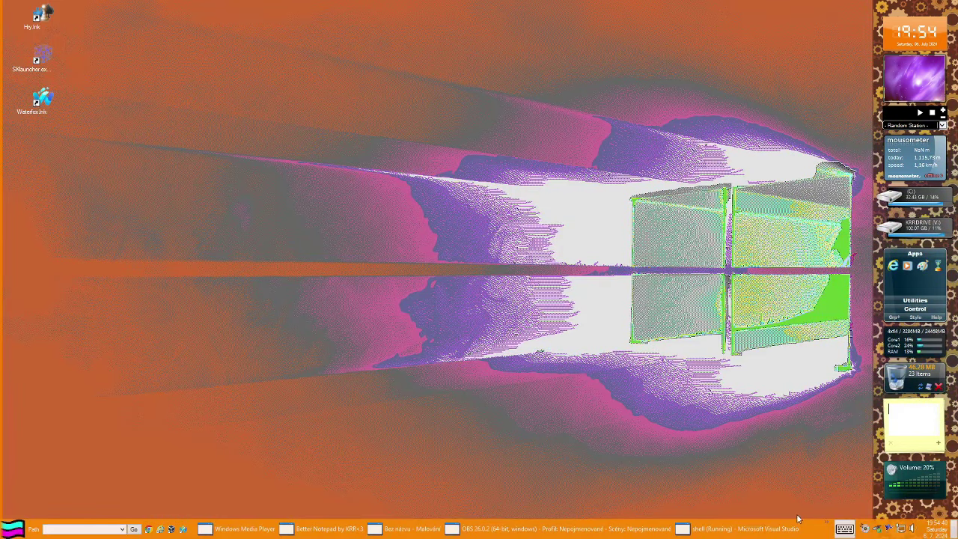
left_click(828, 532)
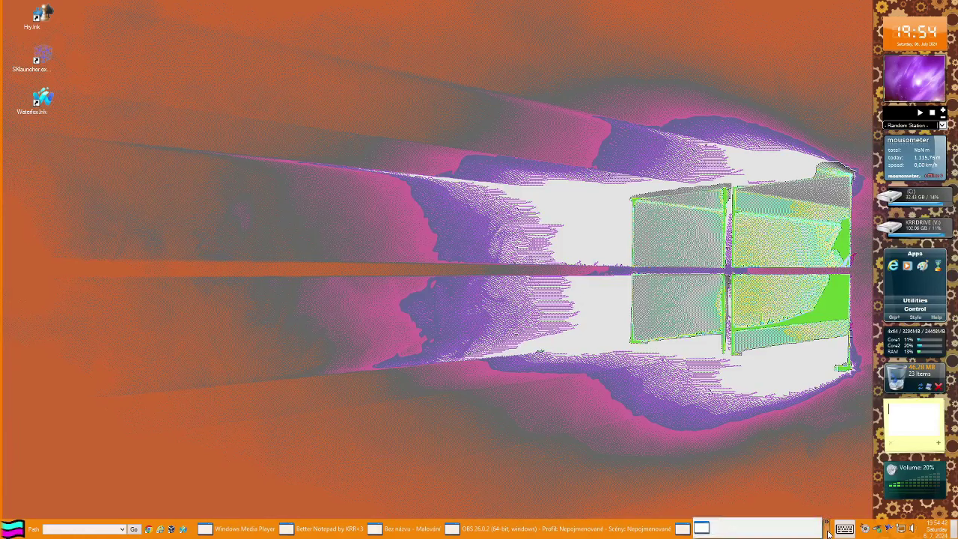
Switch the shell's look to the translucent taskbar with icon-only buttons, and show and hide an open window.
left_click(22, 487)
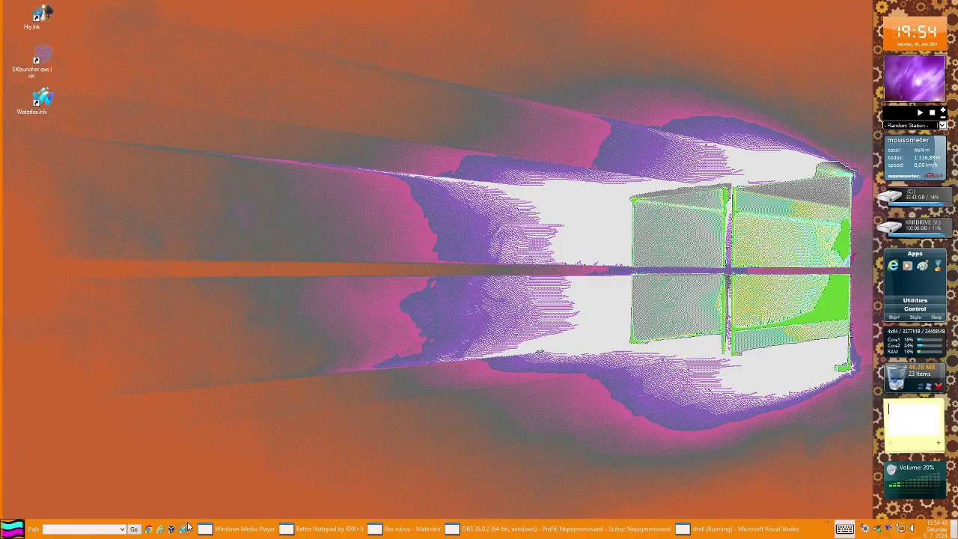
right_click(888, 528)
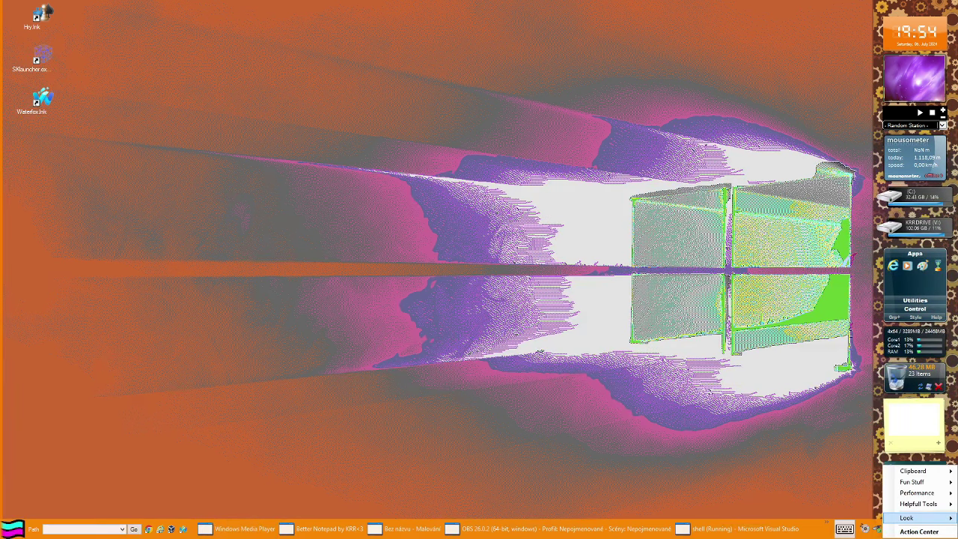
left_click(906, 518)
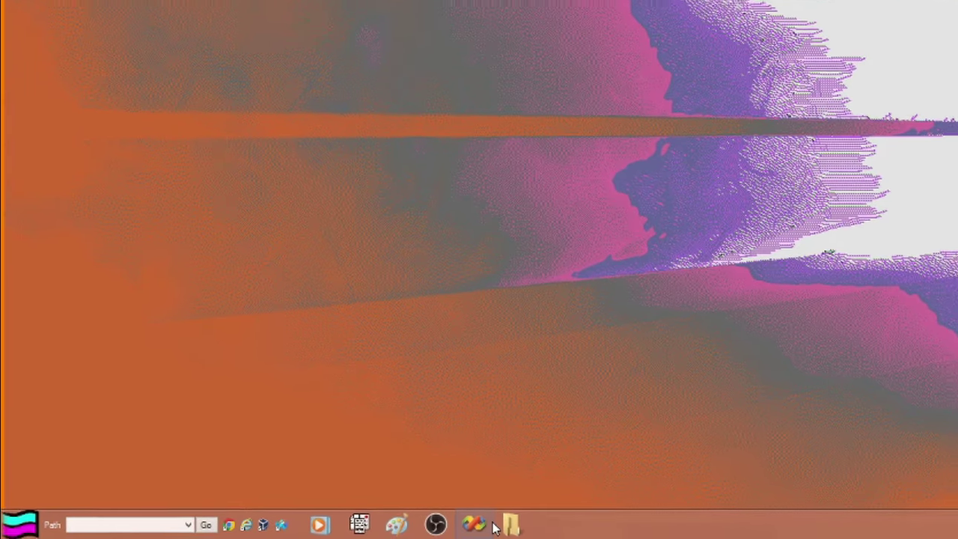
left_click(331, 529)
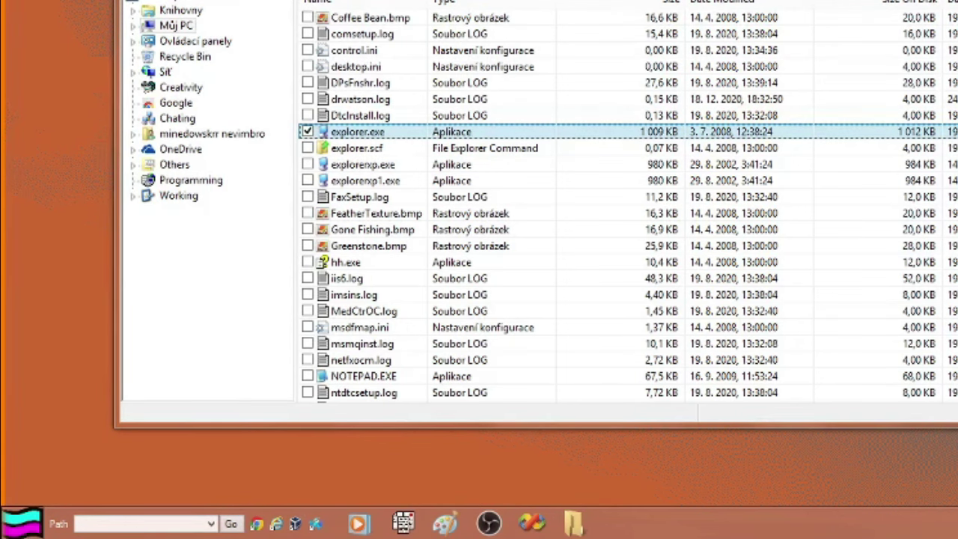
left_click(957, 1)
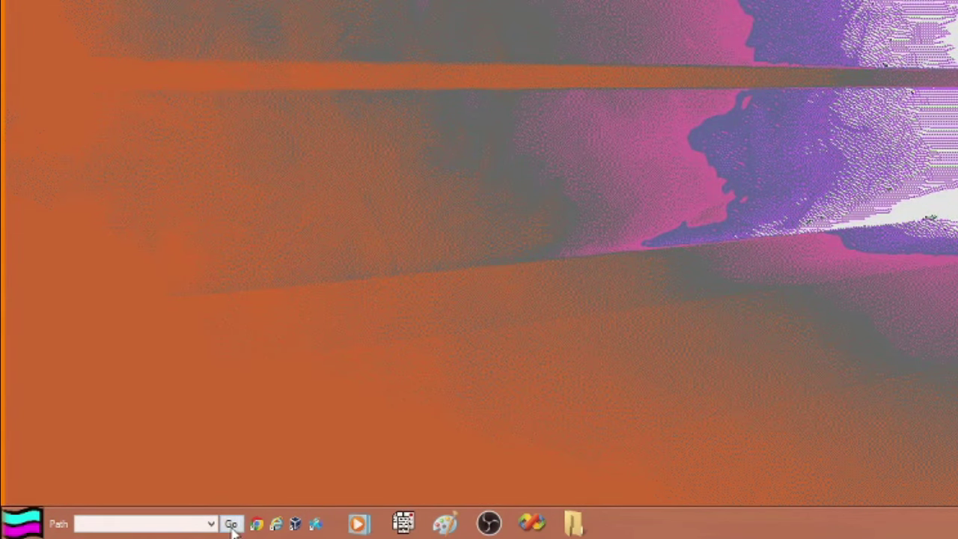
Open the tiled Start menu, resize it narrower and shorter, and close it.
left_click(22, 522)
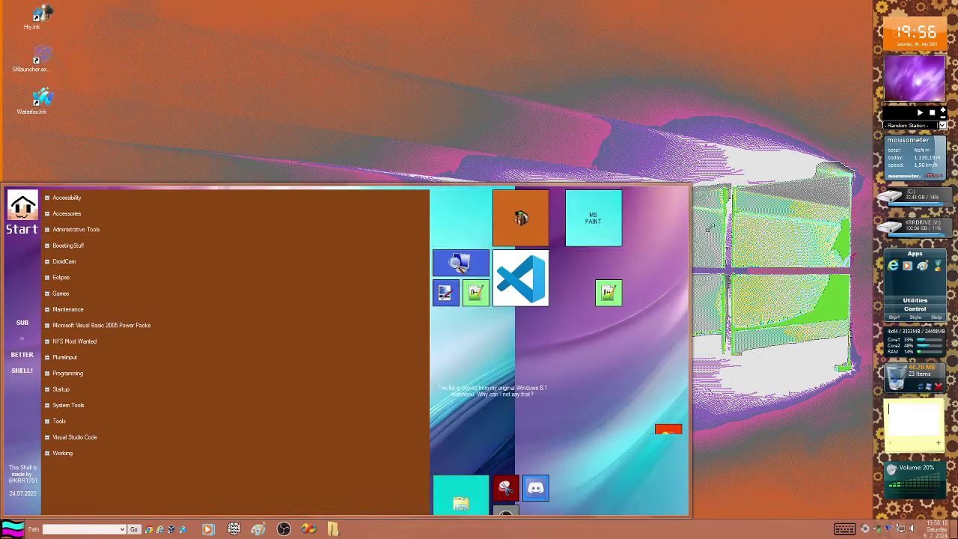
left_click_drag(442, 38, 316, 185)
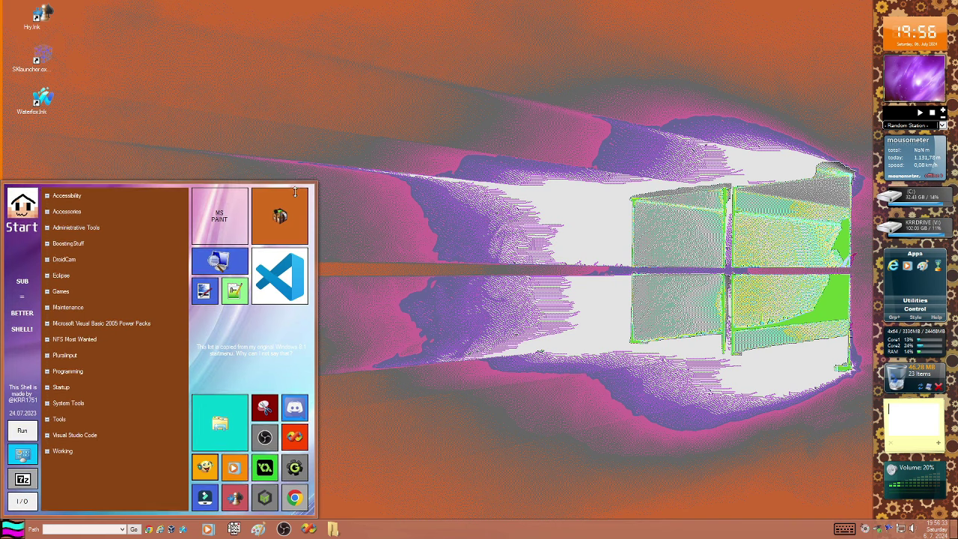
left_click_drag(292, 180, 288, 233)
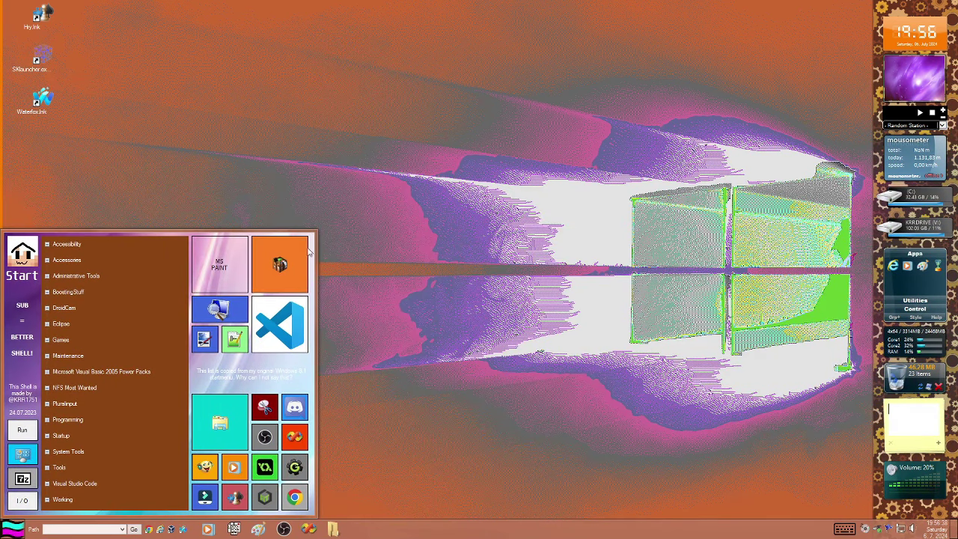
left_click_drag(316, 274, 297, 274)
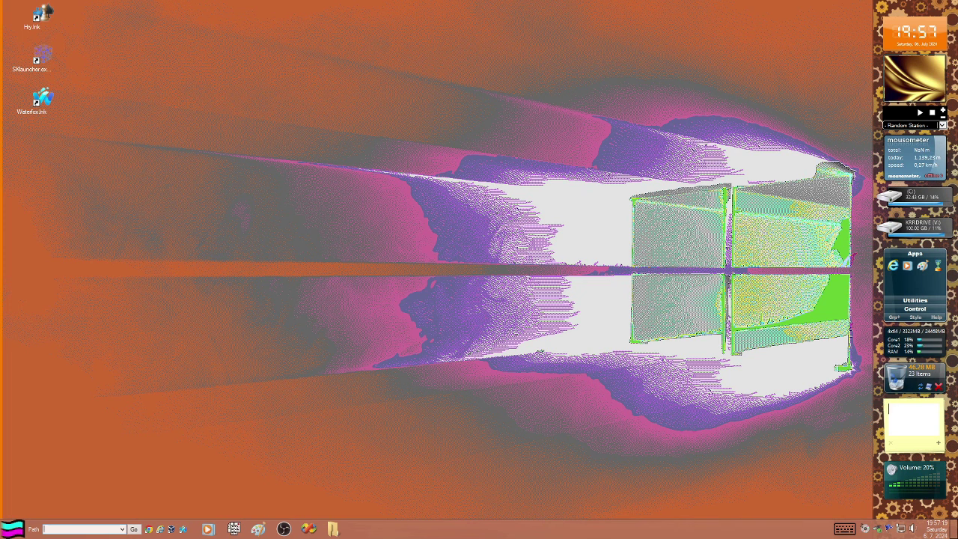
Move the Visual Studio window around the desktop, maximize it, and restore it to a floating window.
left_click_drag(957, 494, 375, 220)
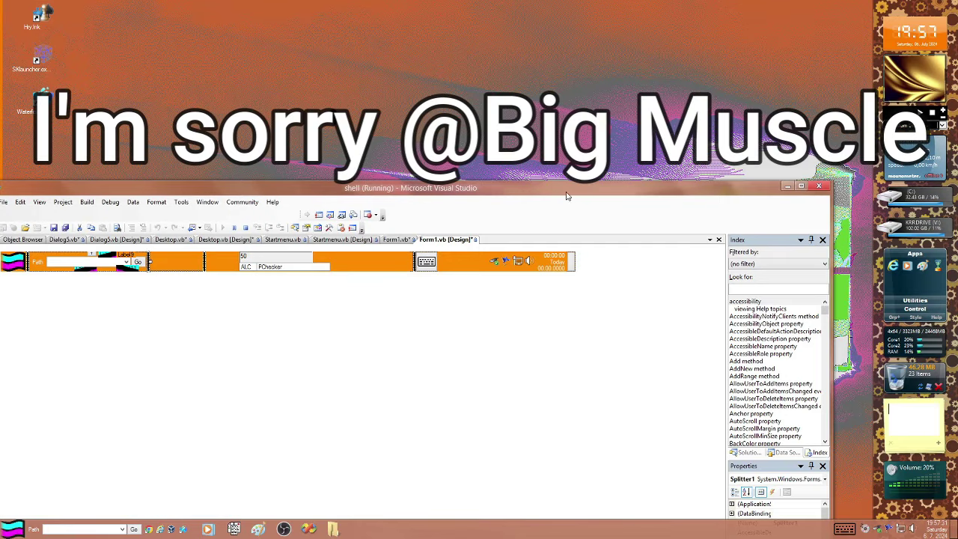
left_click_drag(567, 196, 957, 419)
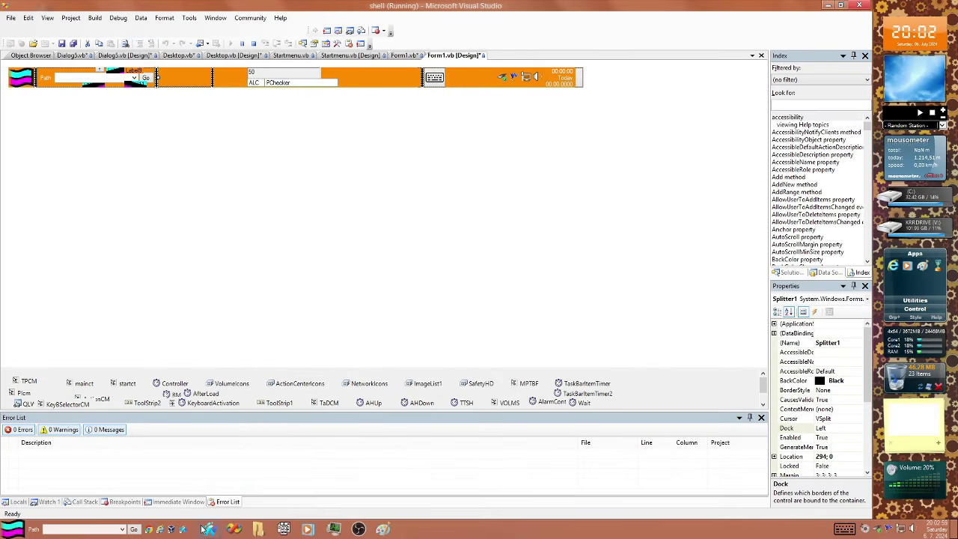
left_click_drag(811, 9, 791, 41)
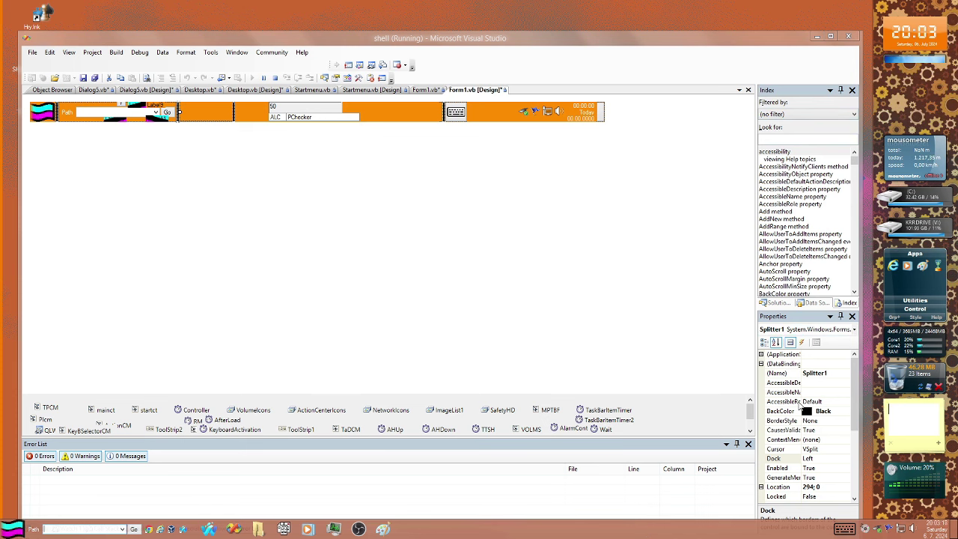
Show the taskbar's context menu and choose Stream Mode B).
right_click(681, 530)
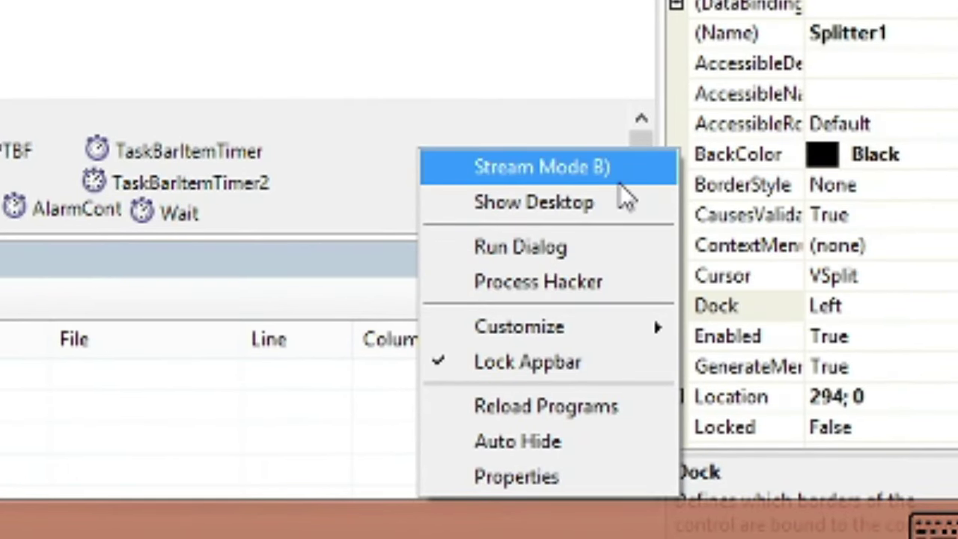
left_click(620, 184)
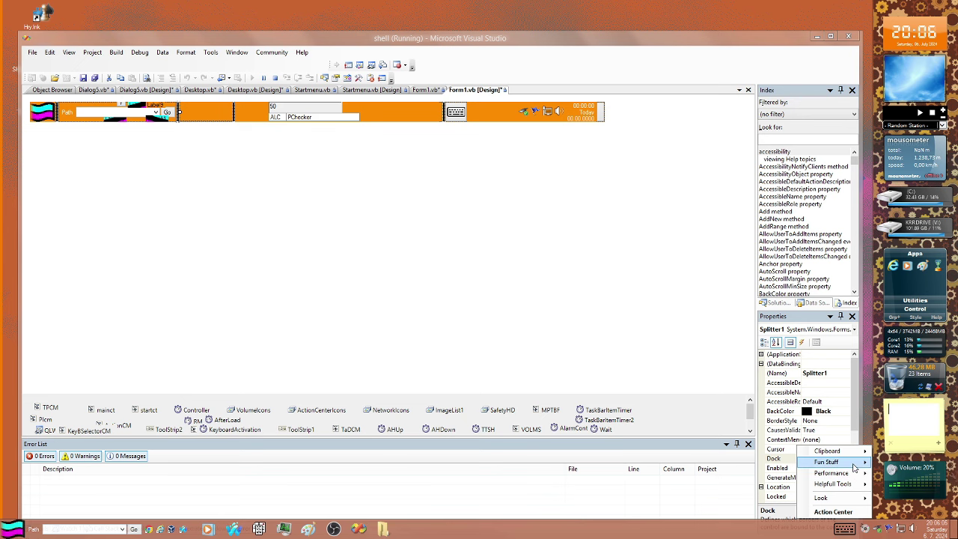
Launch ScreenPainter.lnk from the shell's Helpfull Tools and place its Editor palette over the Properties pane.
mouse_move(854, 468)
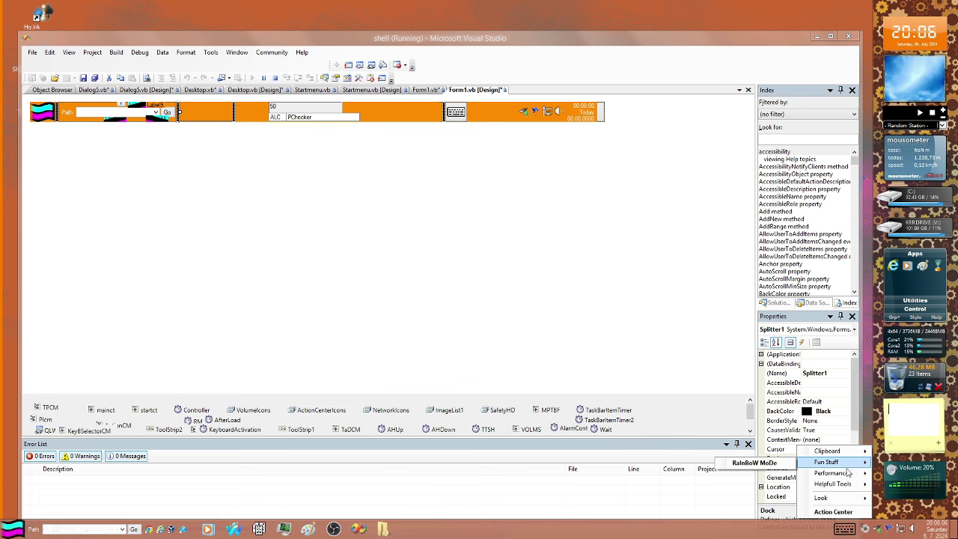
mouse_move(848, 486)
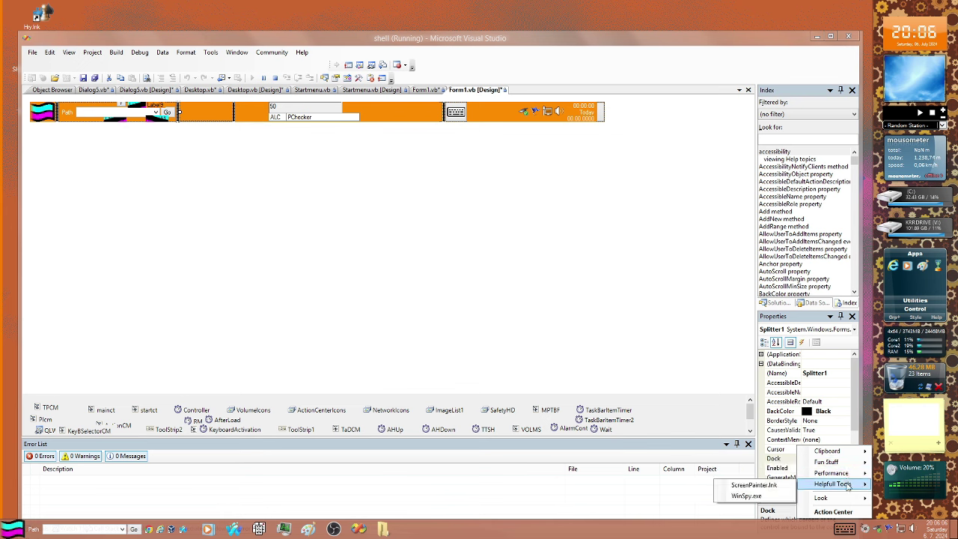
left_click(752, 485)
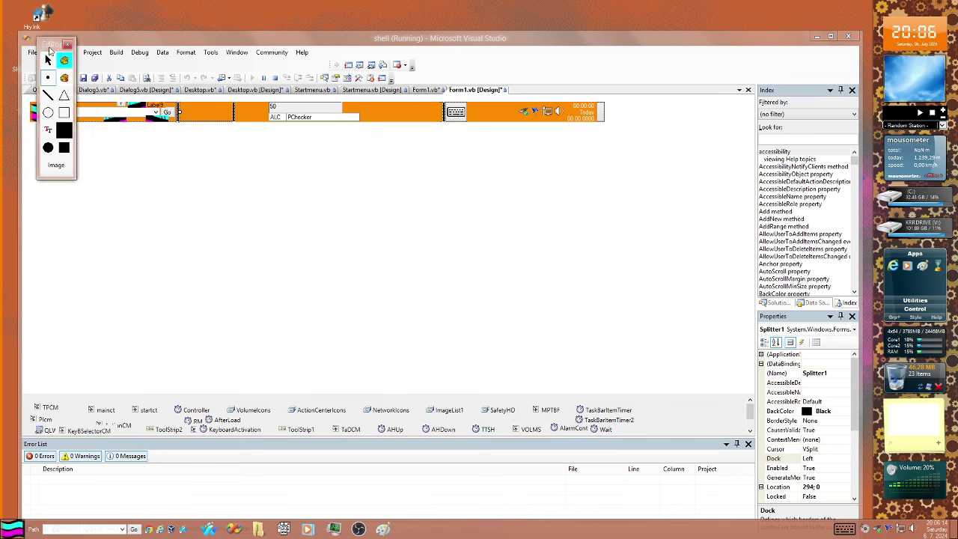
left_click_drag(48, 46, 823, 354)
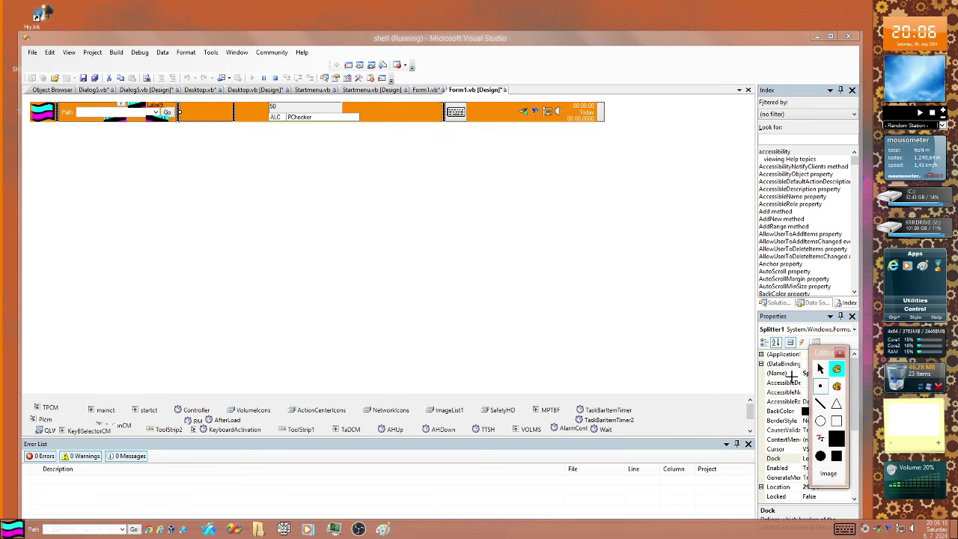
Set the painting colour to black and draw a loop, a diagonal stroke and a crossing mark over the Visual Studio window.
left_click(836, 368)
left_click(334, 203)
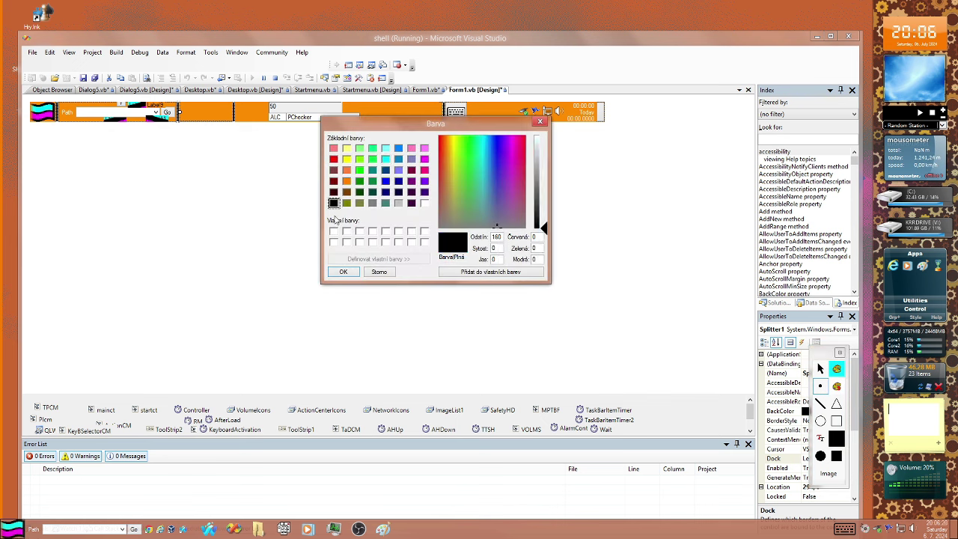
left_click(342, 271)
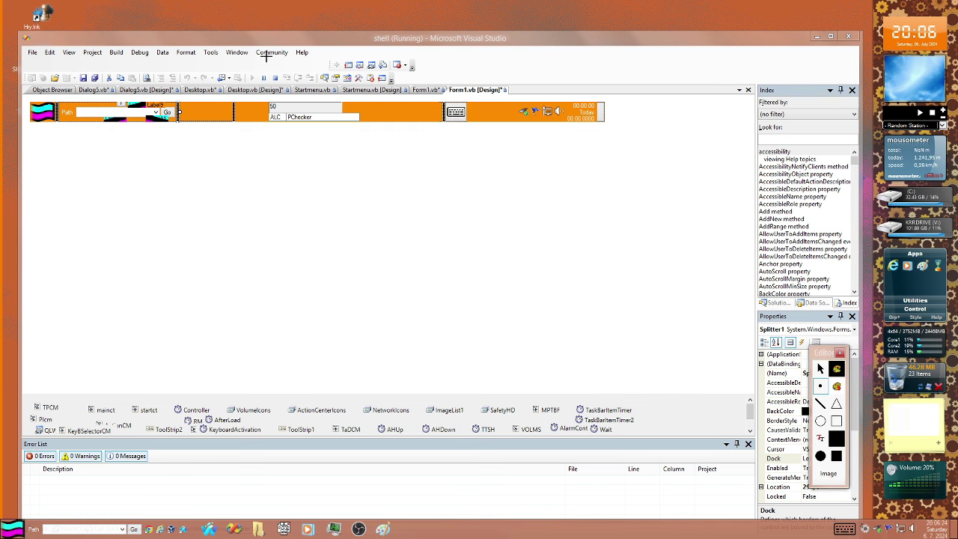
mouse_move(274, 66)
left_mouse_down()
mouse_move(285, 90)
mouse_move(283, 63)
left_mouse_up()
left_click_drag(295, 116, 387, 170)
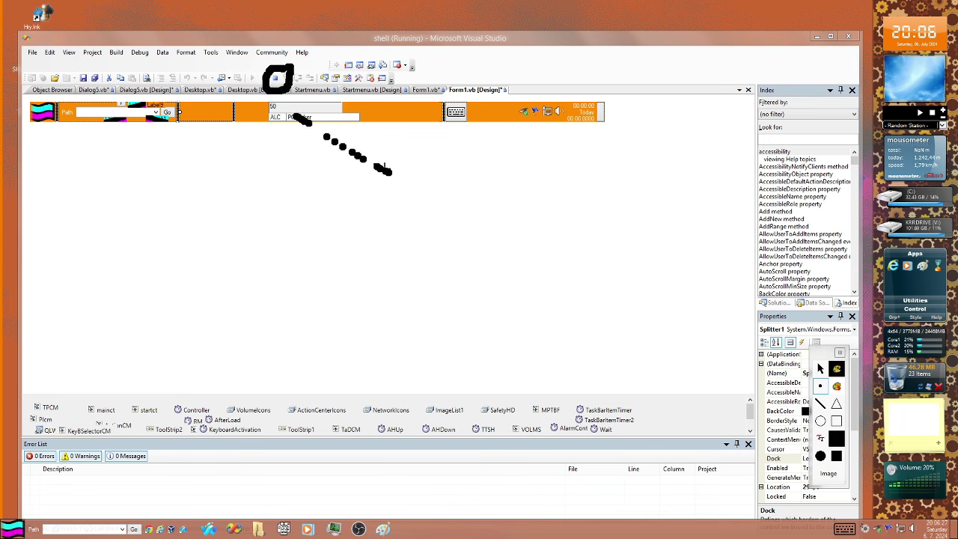
left_click_drag(455, 166, 515, 244)
left_click_drag(453, 221, 605, 127)
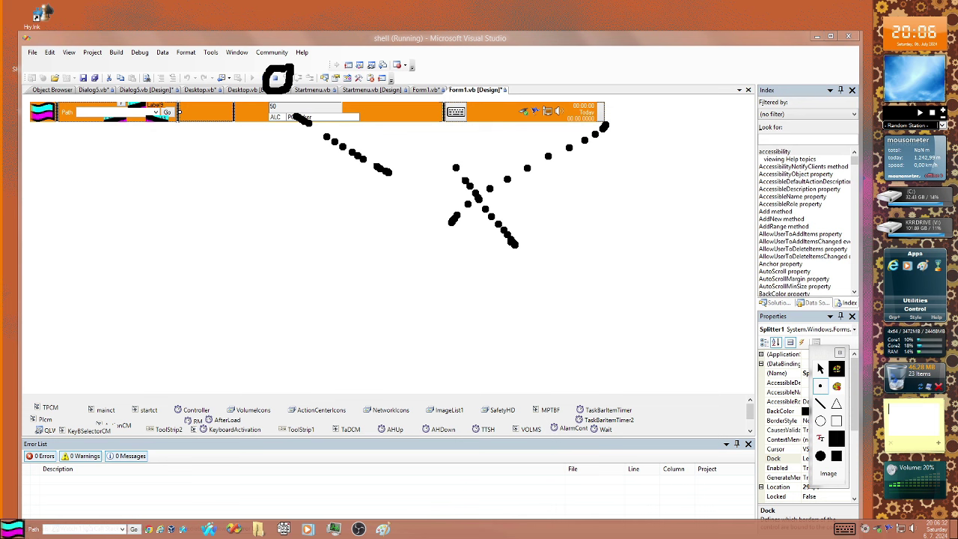
Change the painting colour to red and trace red freehand strokes over the black crossing mark.
left_click(837, 385)
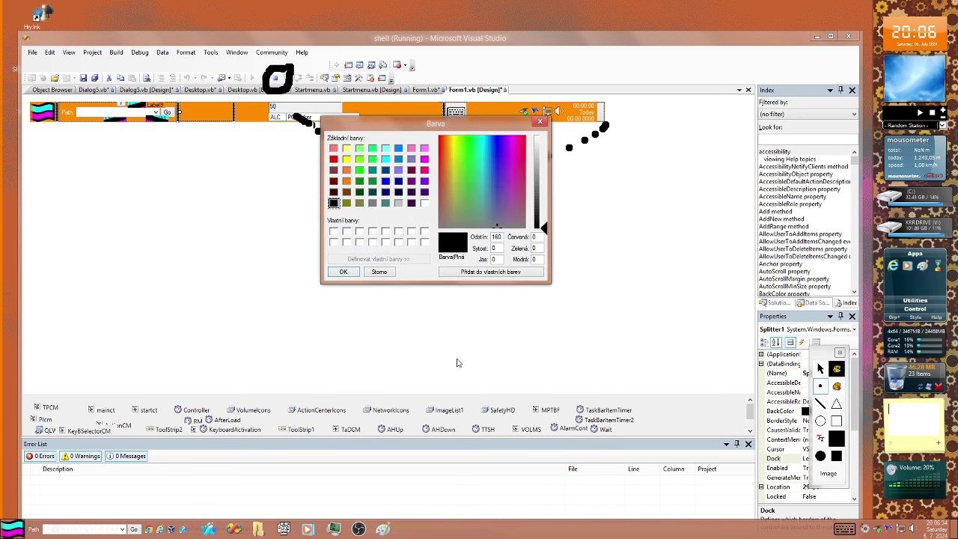
left_click(424, 171)
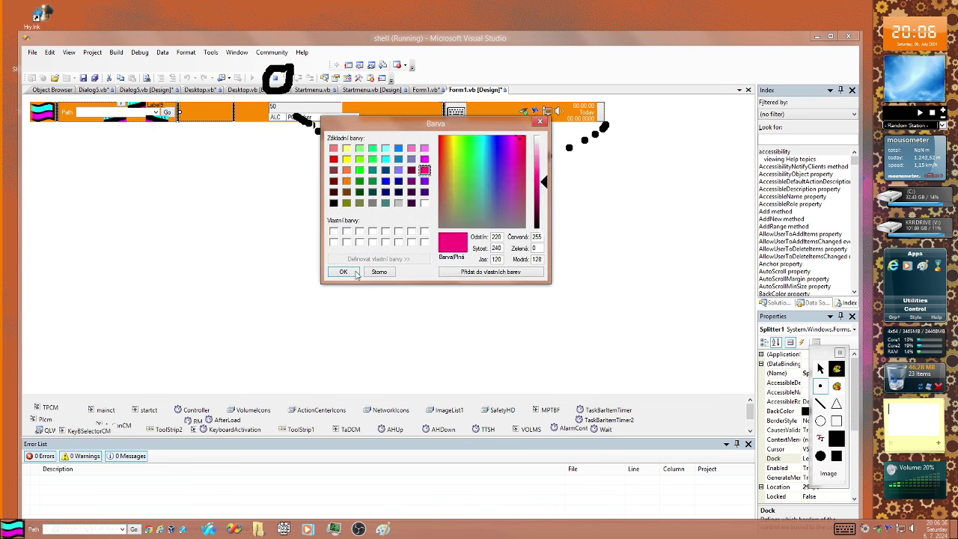
left_click(333, 159)
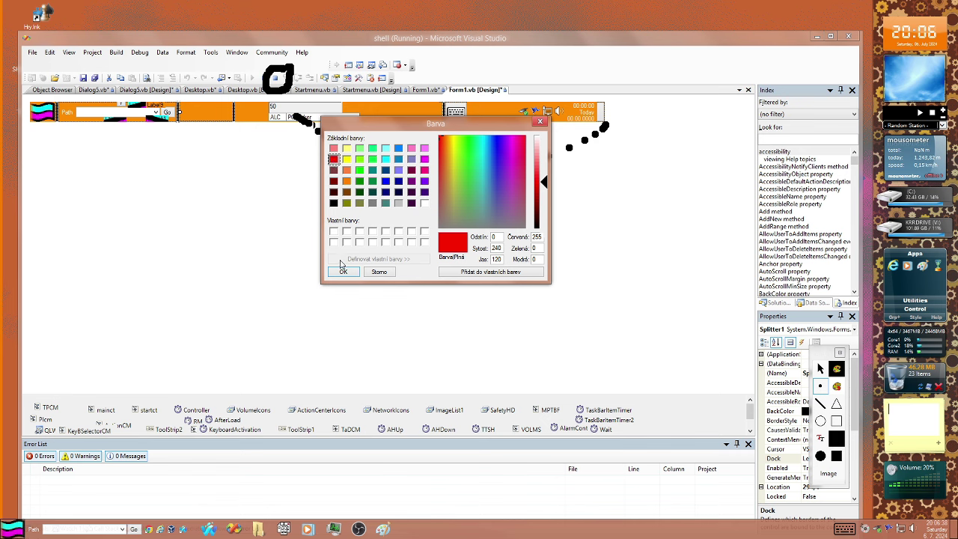
left_click(342, 271)
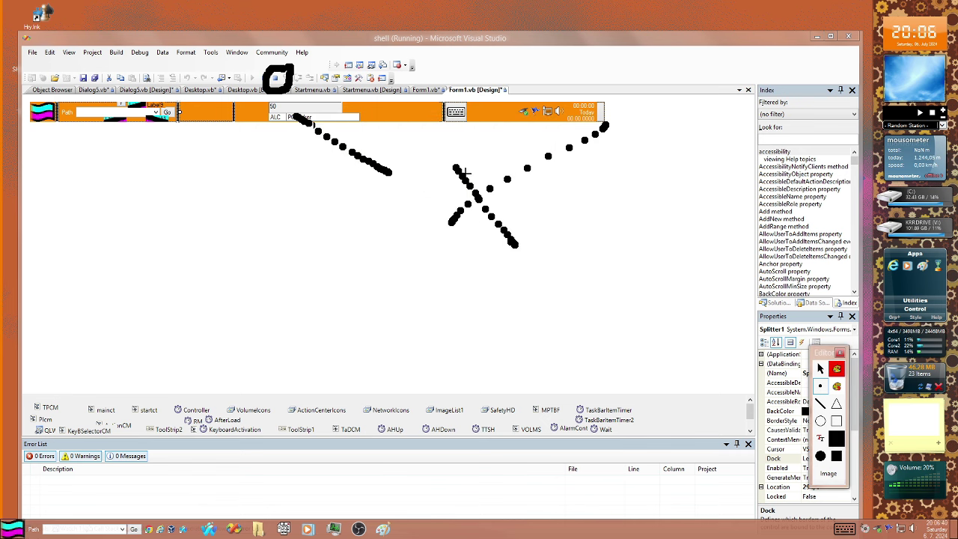
left_click_drag(466, 178, 524, 265)
mouse_move(442, 227)
left_mouse_down()
mouse_move(587, 156)
mouse_move(605, 124)
left_mouse_up()
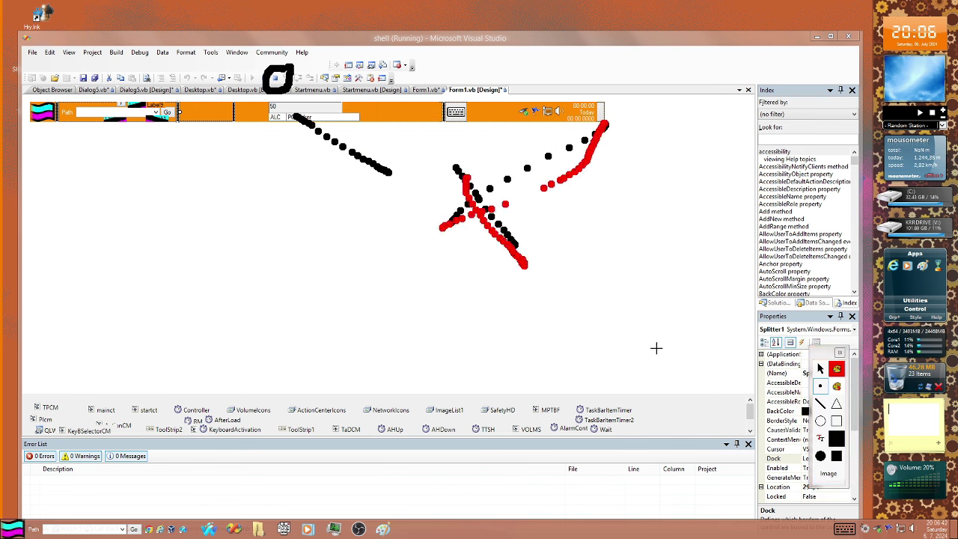
Draw a long red diagonal line and red triangles in different orientations, clear the drawing, and close the painting tool.
left_click(821, 404)
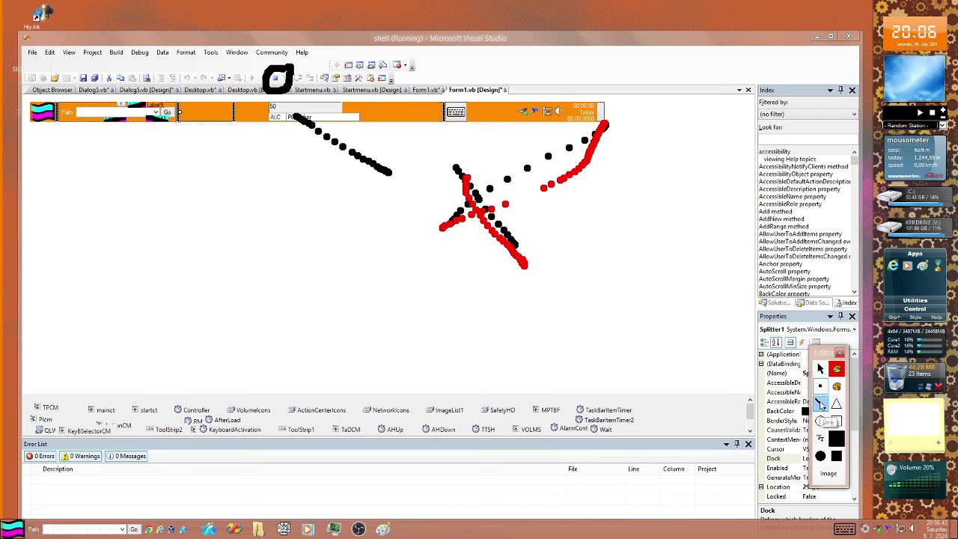
left_click_drag(179, 420, 614, 301)
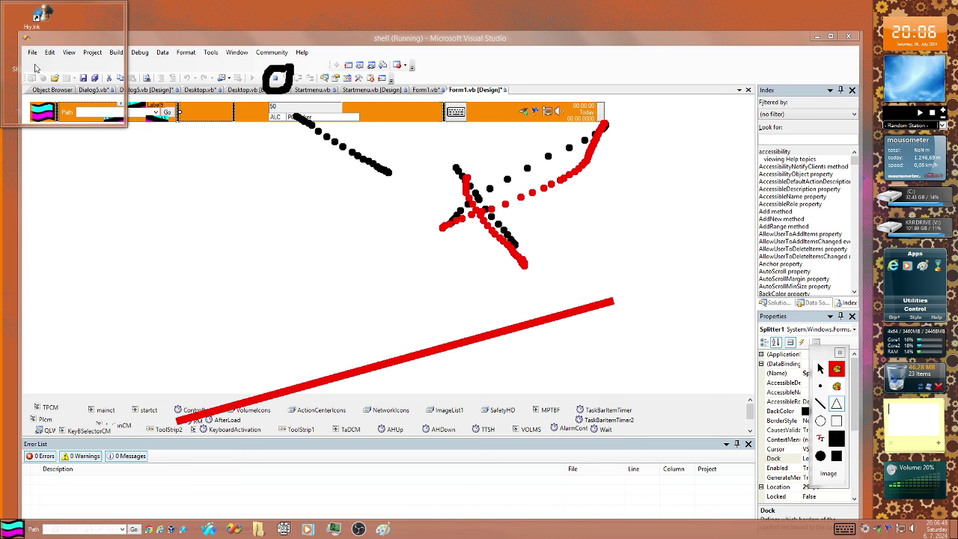
left_click(225, 266)
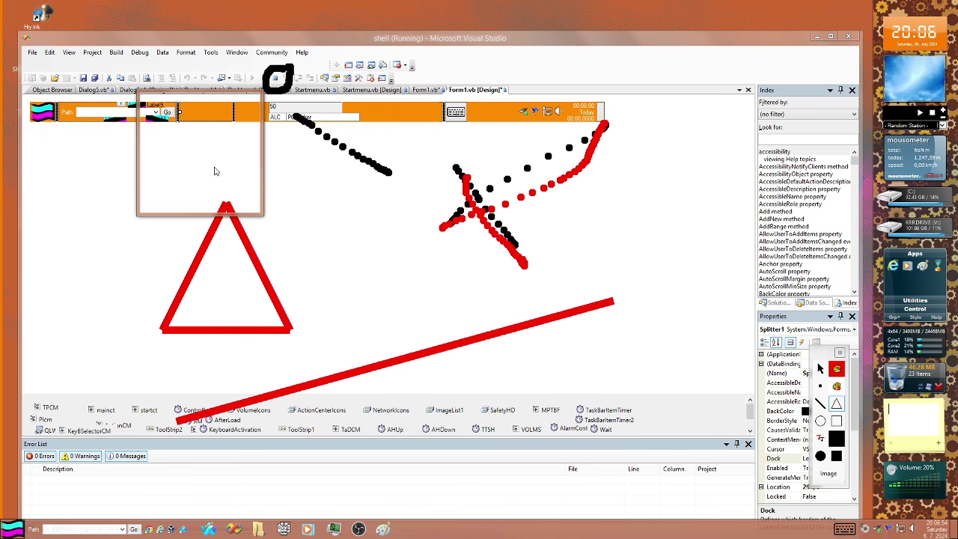
left_click(214, 171)
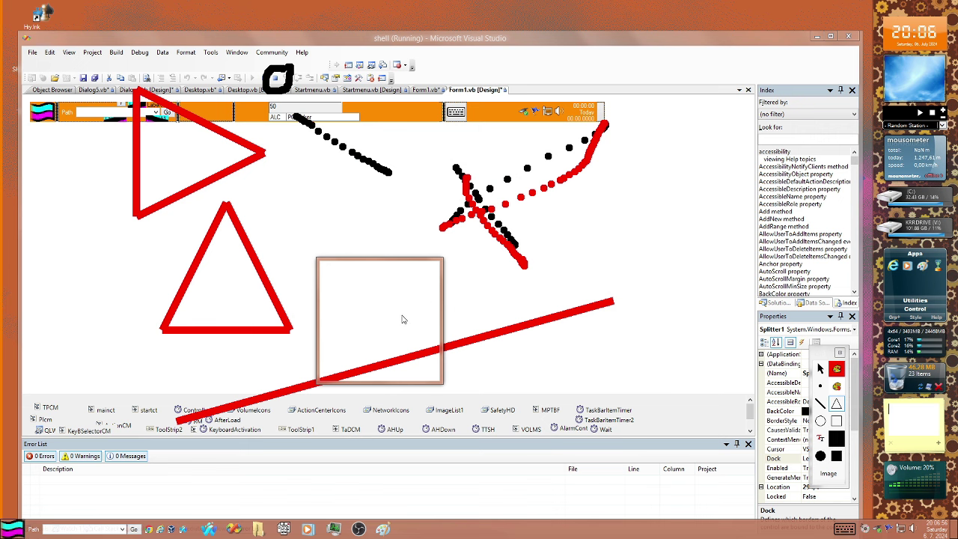
left_click(379, 334)
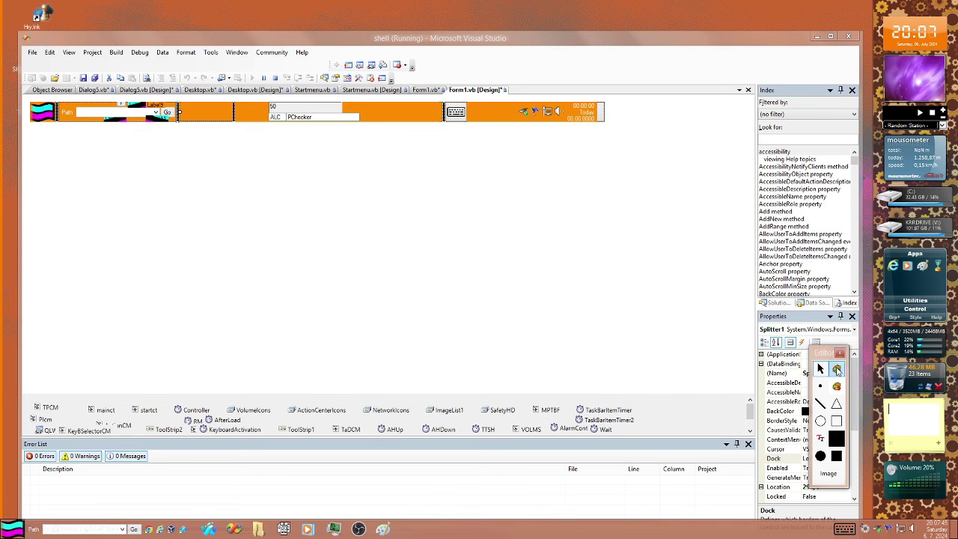
left_click(840, 352)
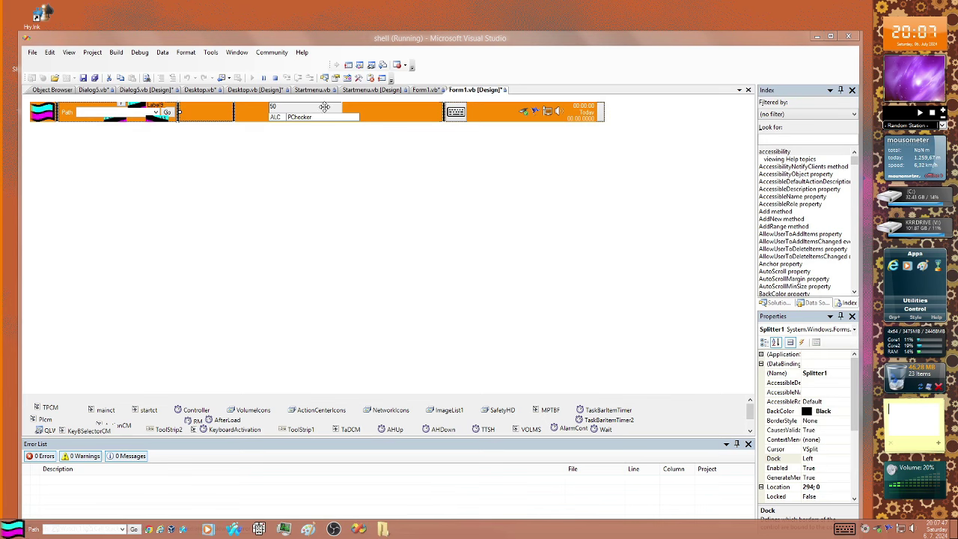
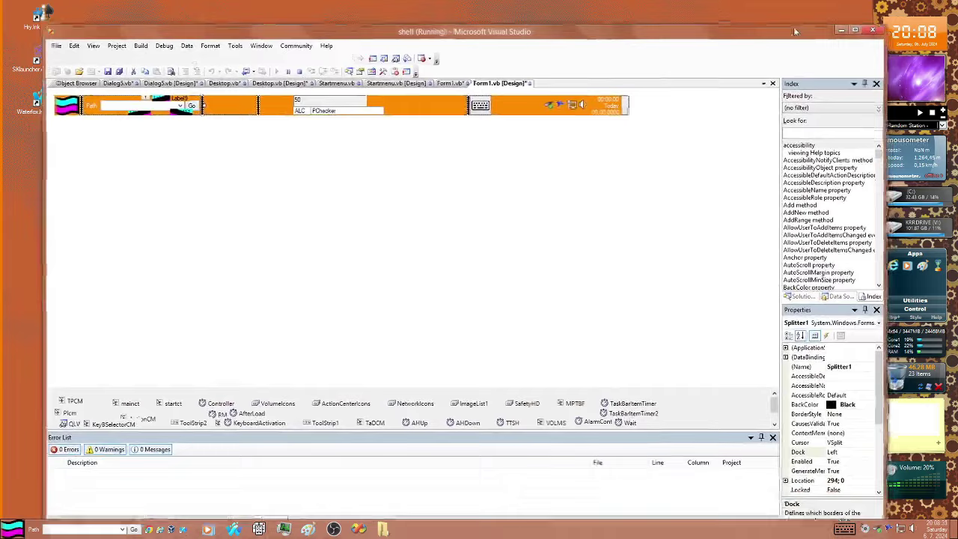
Move the Visual Studio window back into full view, open the shell taskbar's properties and exit the shell.
left_click_drag(794, 31, 774, 11)
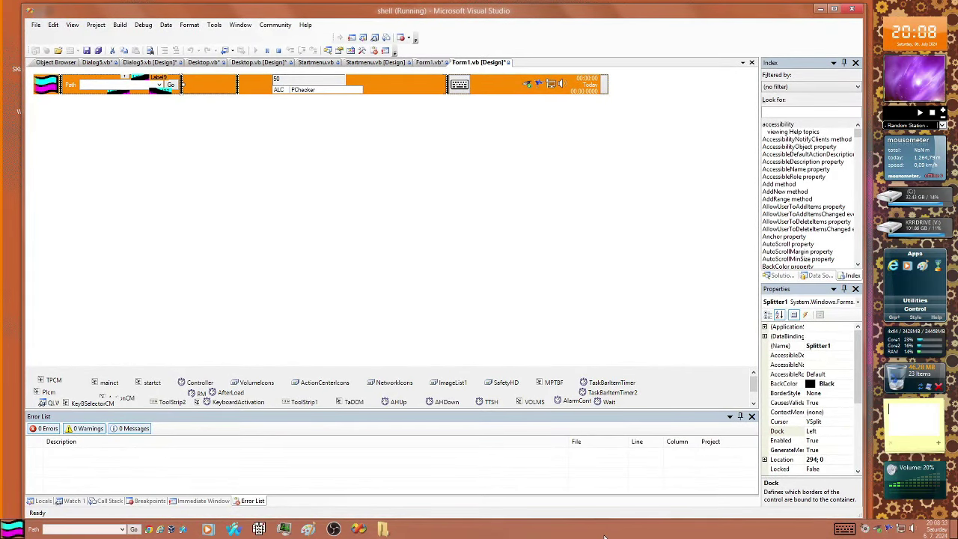
right_click(648, 530)
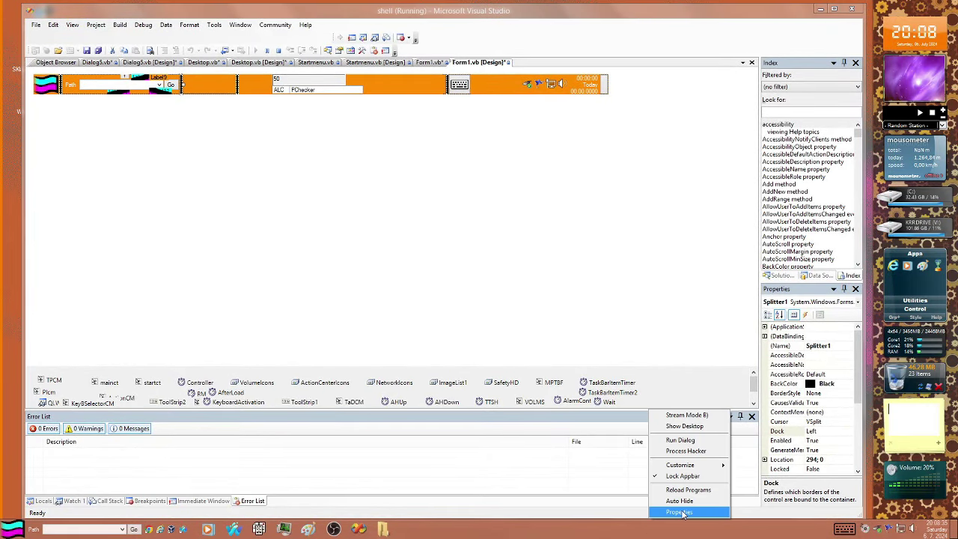
left_click(680, 512)
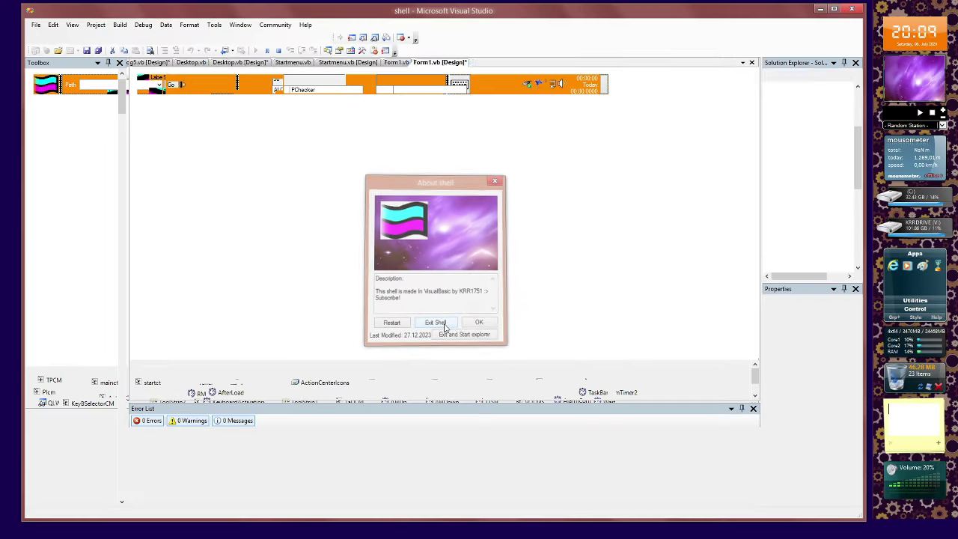
left_click(439, 420)
Open Process Hacker and use its Run command to start shell.
key("ctrl+shift+Escape")
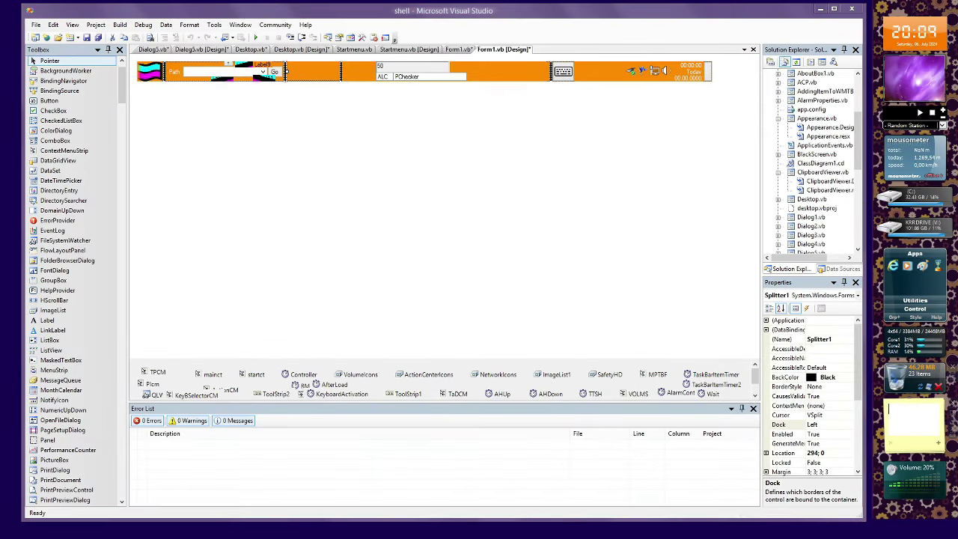
left_click(152, 73)
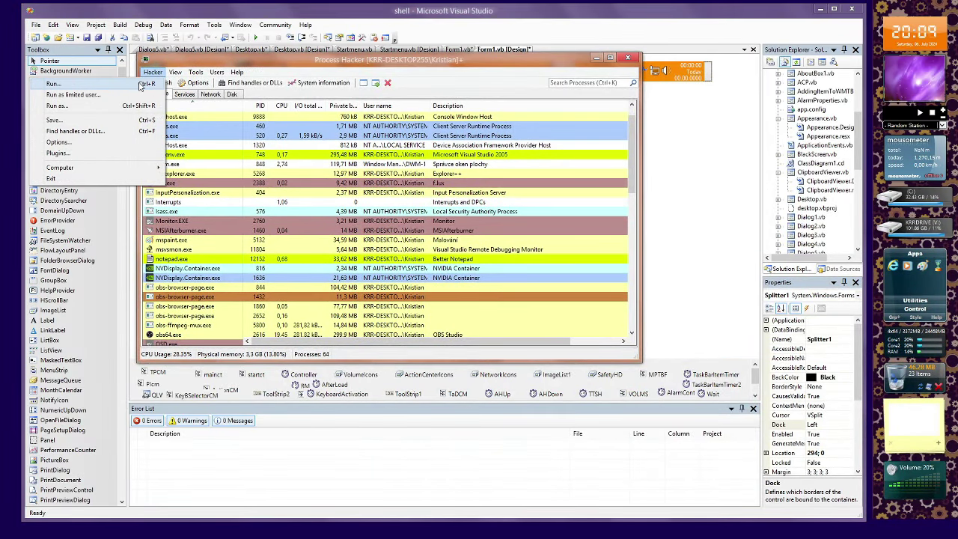
left_click(142, 84)
type("shell")
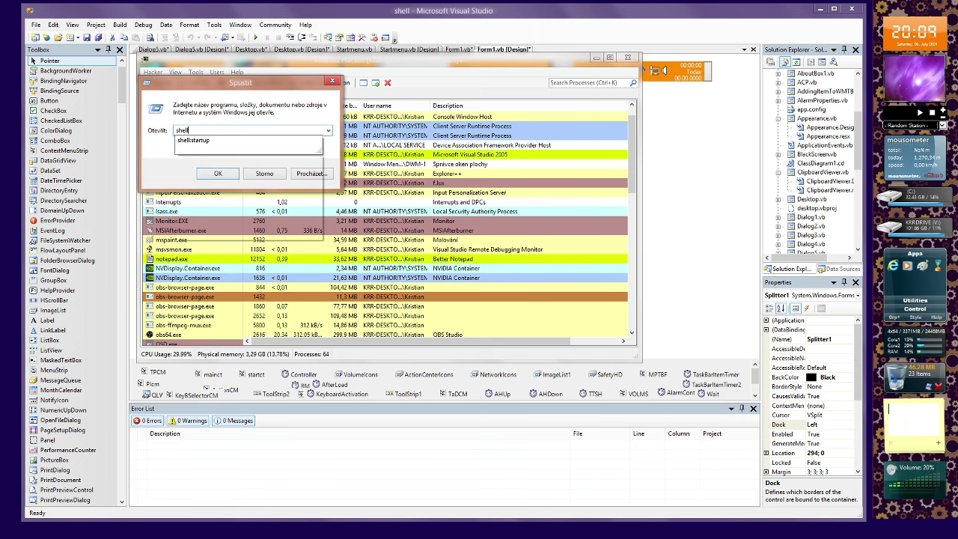
key("Return")
scroll(325, 185, "down", 3)
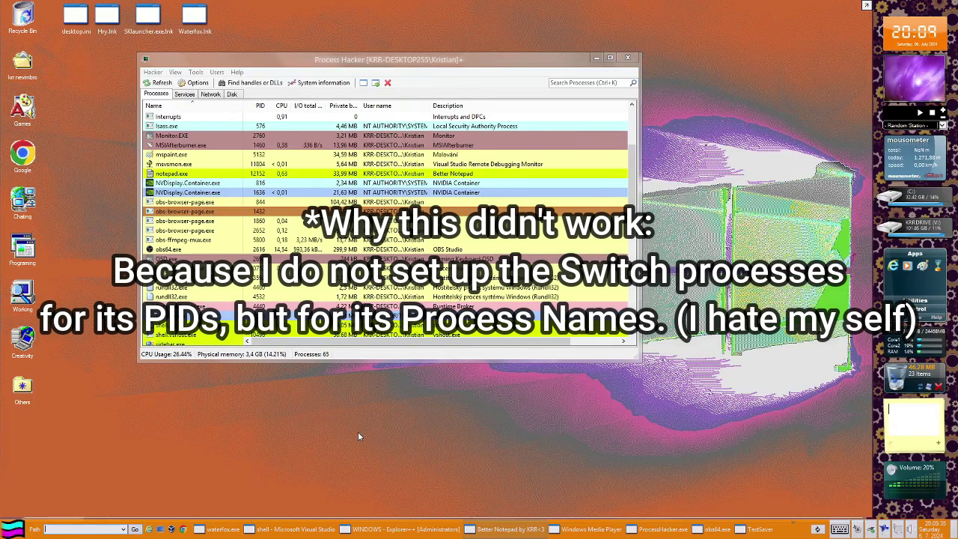
Bring up the Explorer++ window with the shell taskbar's Switch To command, move it aside and close Process Hacker.
right_click(408, 515)
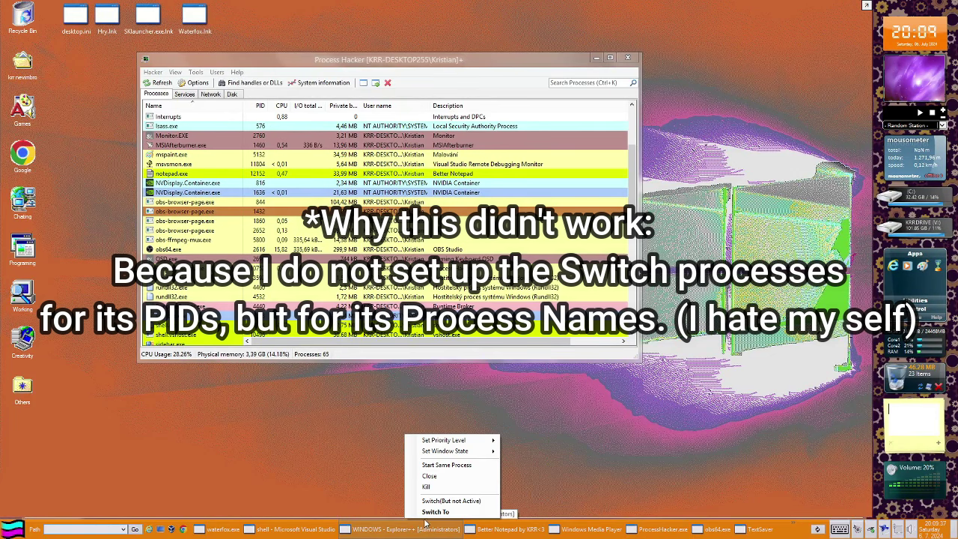
left_click(442, 512)
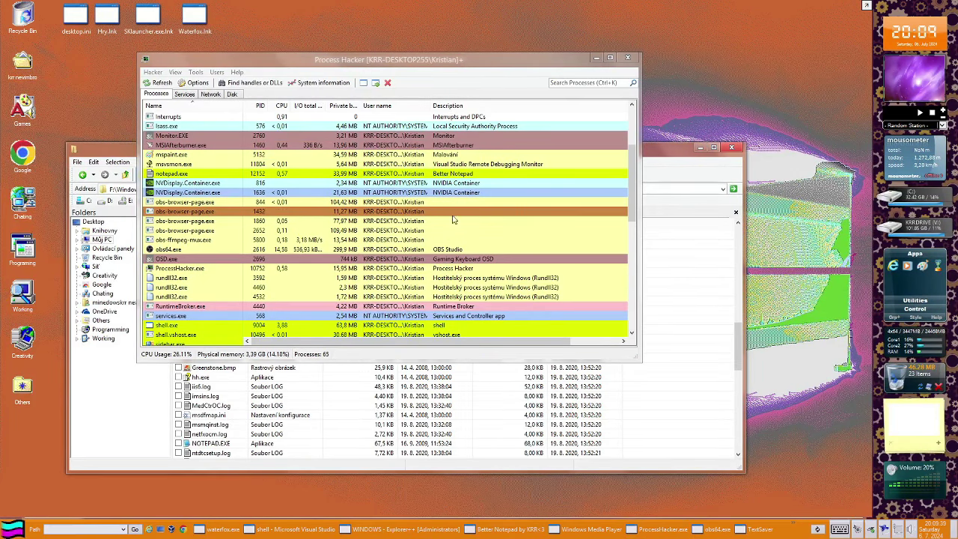
left_click_drag(657, 154, 957, 207)
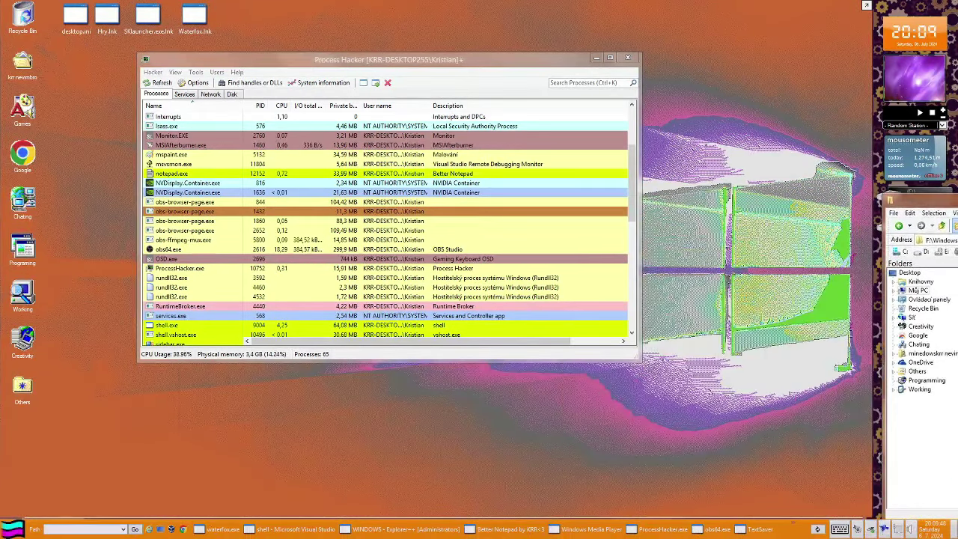
left_click(628, 57)
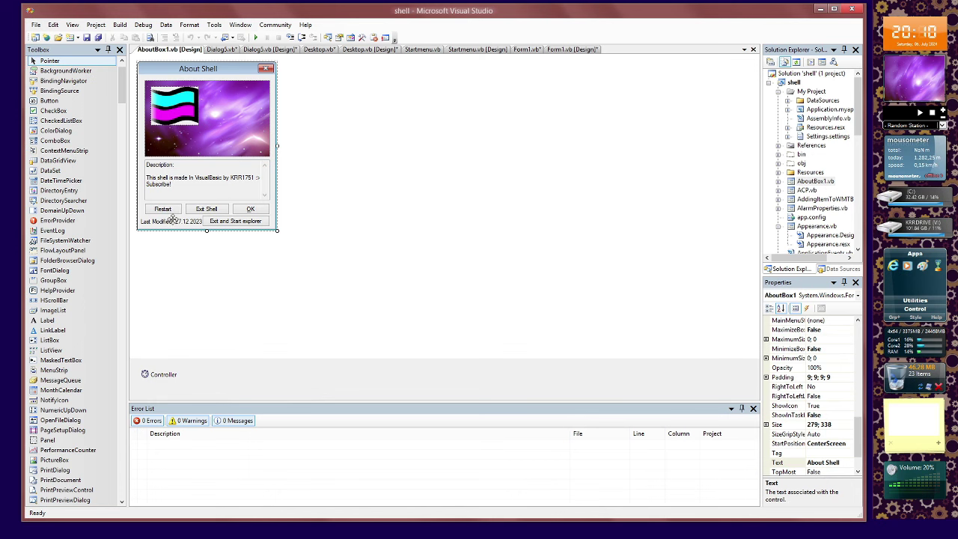
Select the Last Modified label in the About Shell form and open its Text property for editing.
left_click(171, 221)
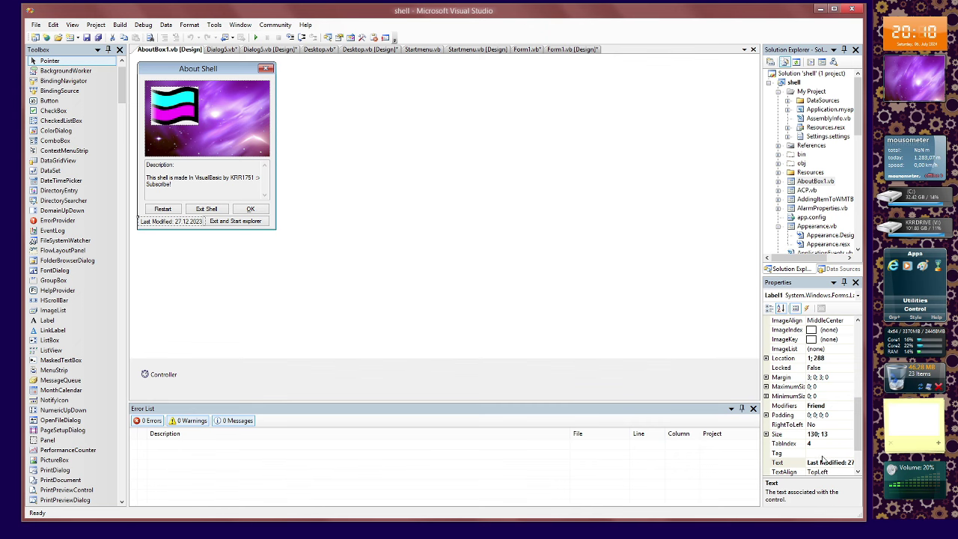
scroll(824, 458, "down", 1)
scroll(818, 455, "up", 1)
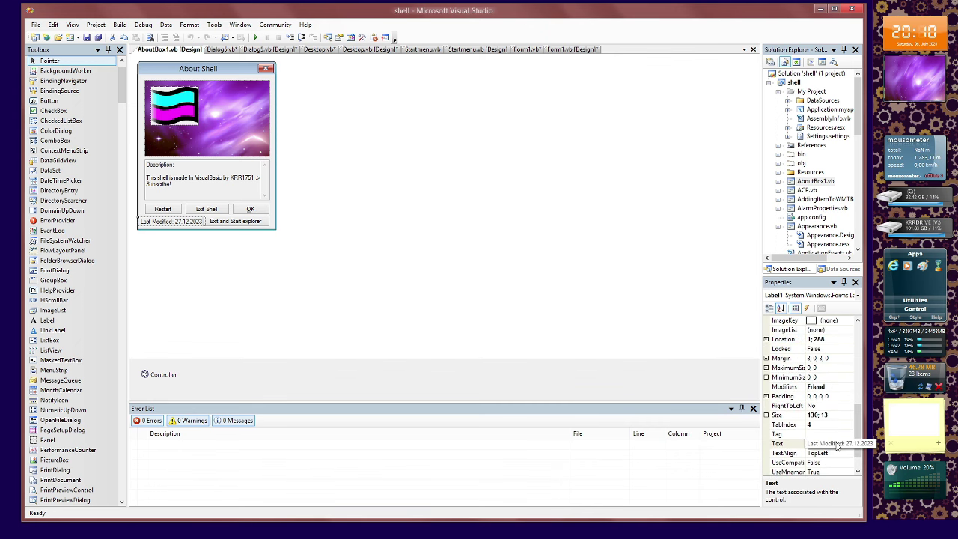
left_click(824, 444)
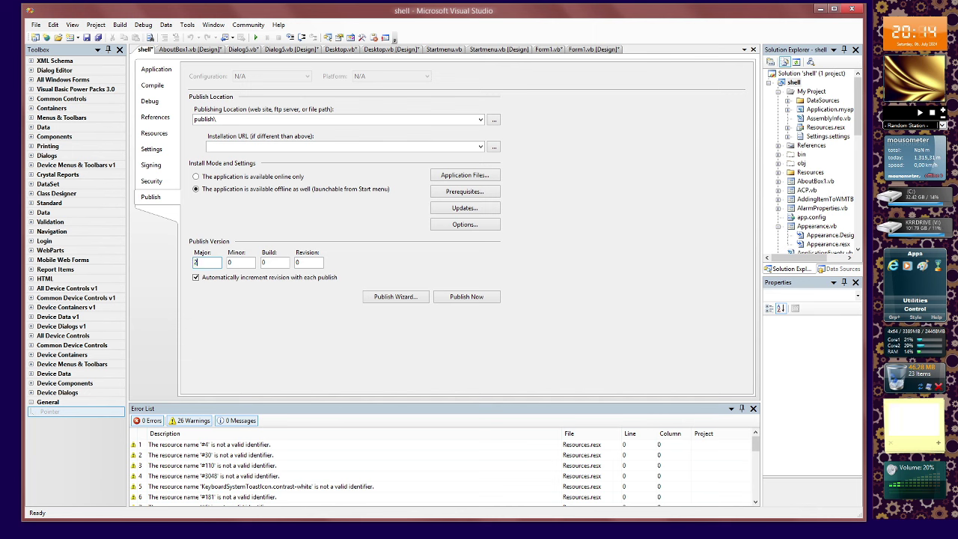
Turn off the automatic revision increment in the publish settings and build the shell project.
left_click(262, 278)
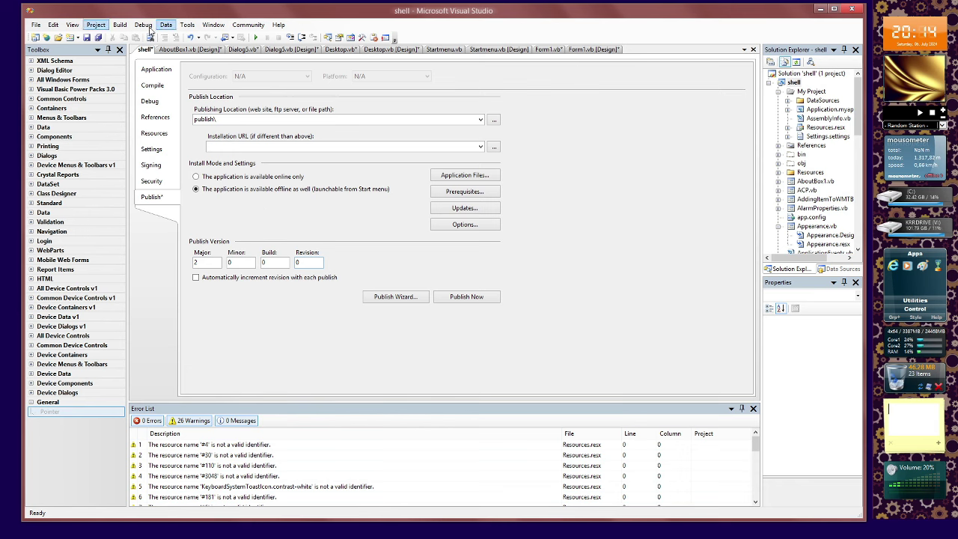
left_click(120, 25)
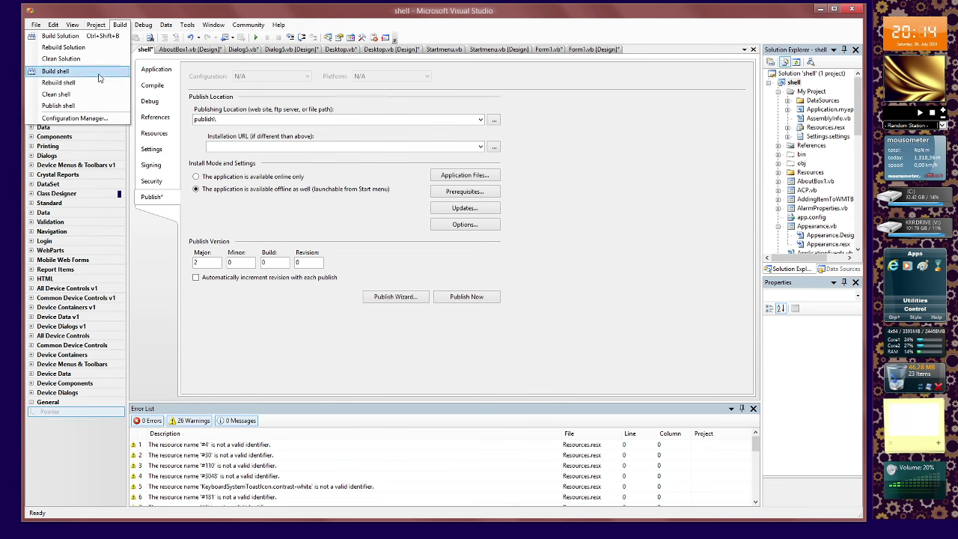
left_click(99, 79)
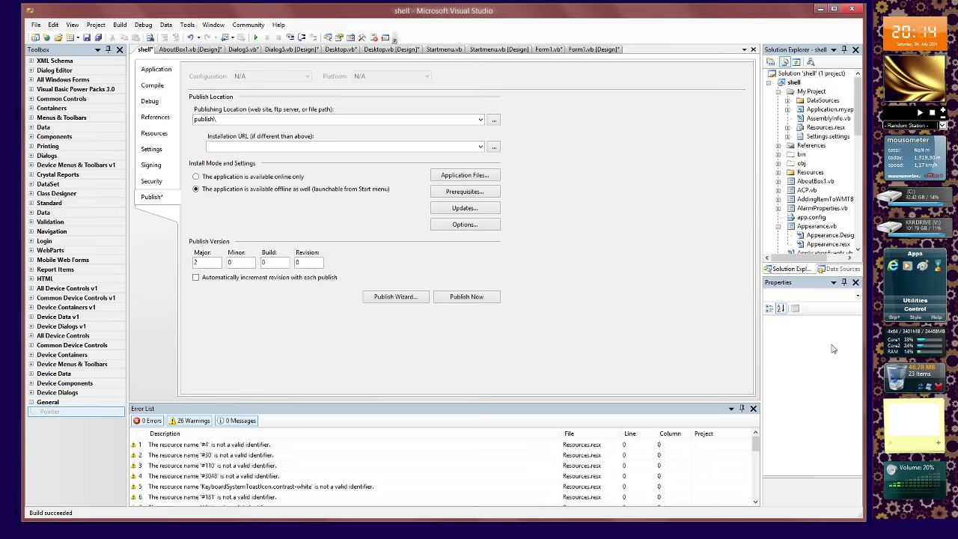
Bring the Explorer++ window over Visual Studio and select the old shell program files, including shell.exe, shell.exe.config and shell.pdb, in C:\Windows.
left_click_drag(957, 314, 482, 122)
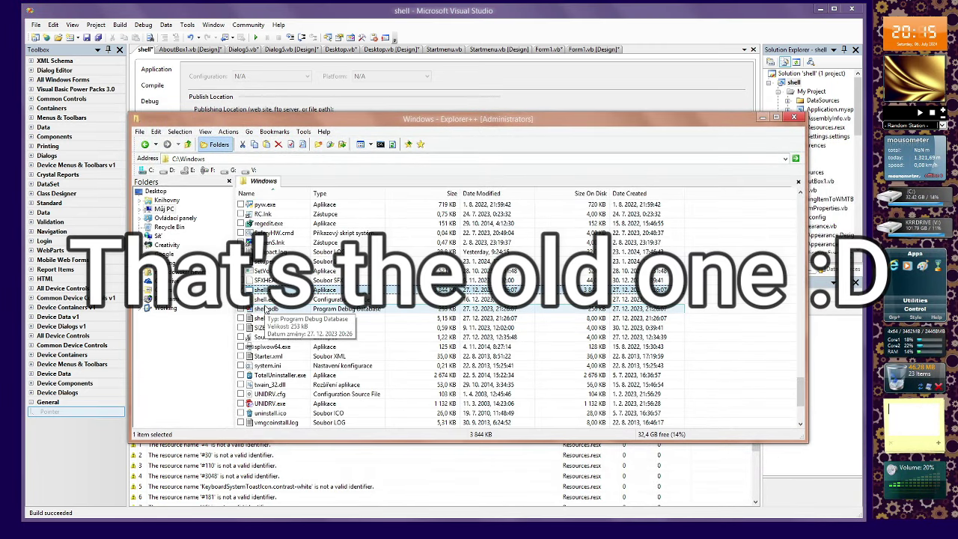
left_click(267, 309, "shift")
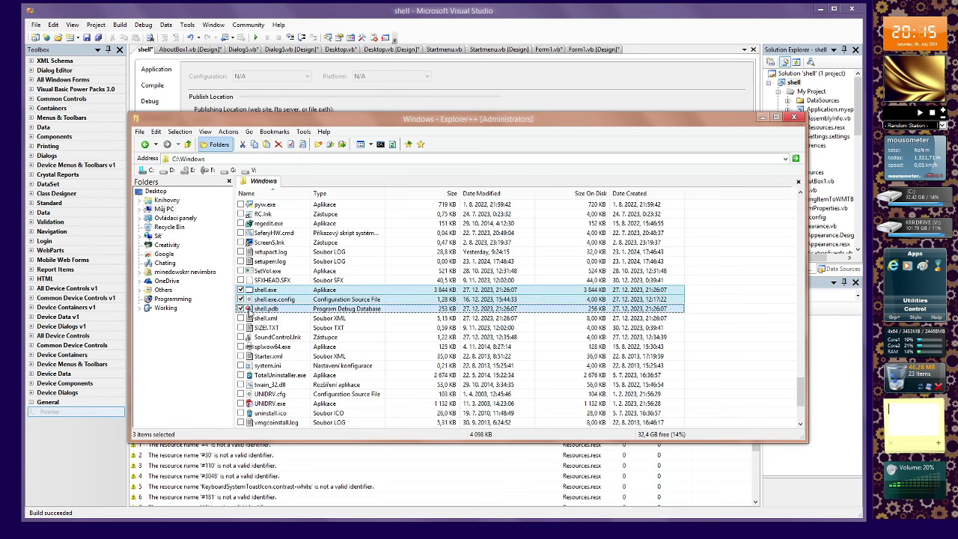
scroll(292, 330, "down", 1)
scroll(292, 330, "up", 20)
Open the !ShellBeta folder, create a new folder named 8 in it and open that folder.
double_click(284, 207)
right_click(470, 352)
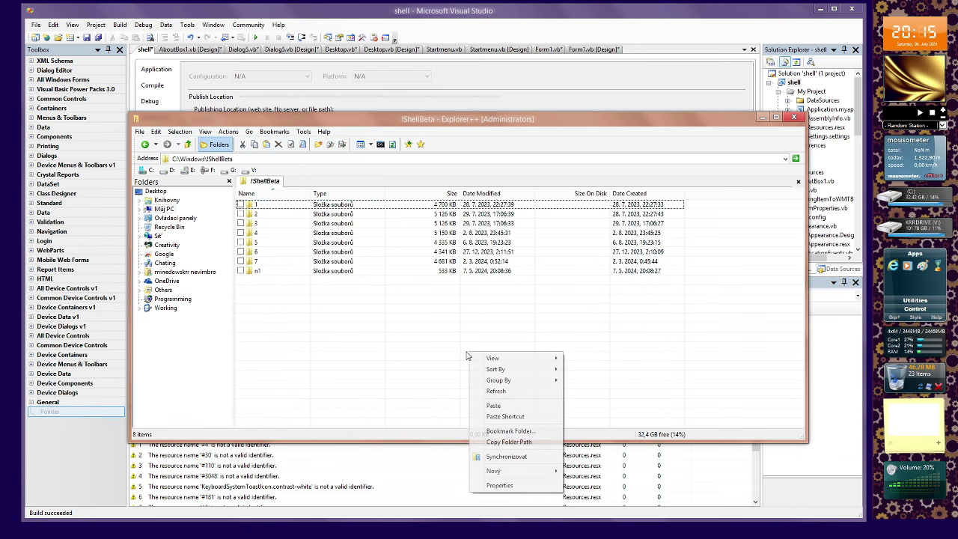
key("ctrl+shift+n")
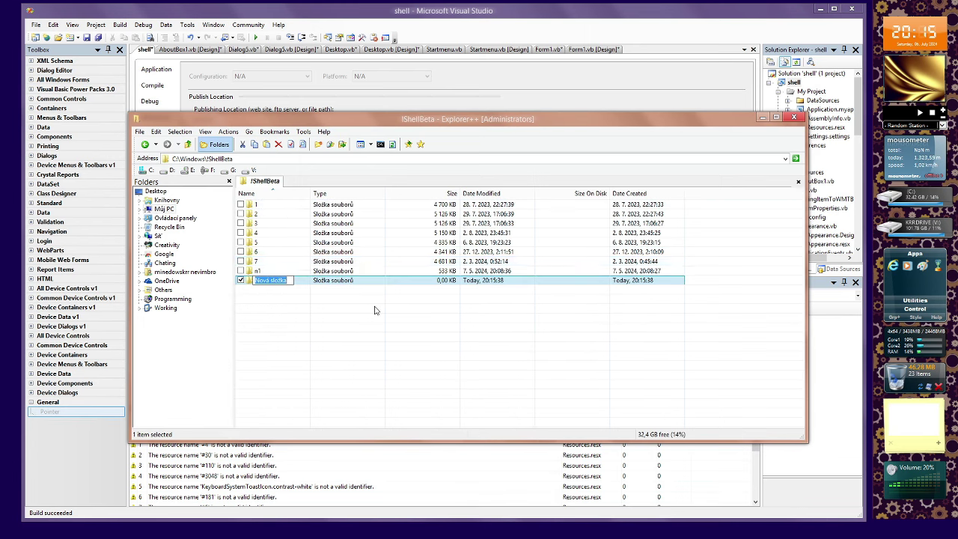
type("8")
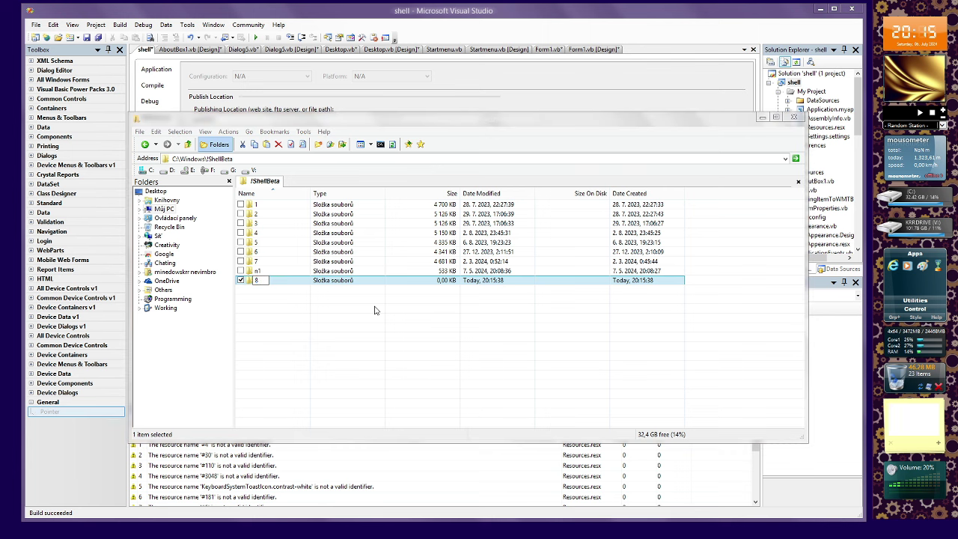
key("Return")
key("Return")
Paste the old shell files into folder 8 and clear the file selection.
right_click(395, 291)
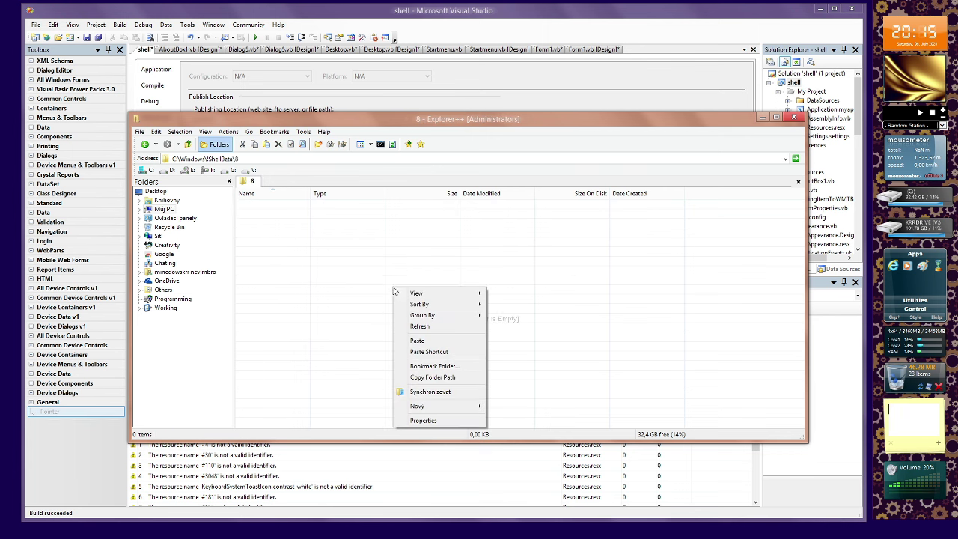
left_click(448, 342)
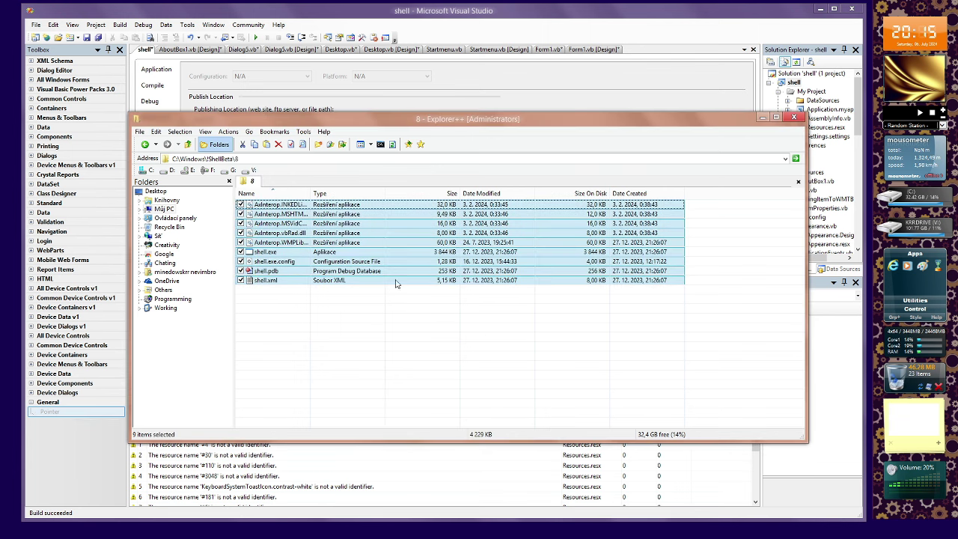
left_click_drag(456, 337, 368, 352)
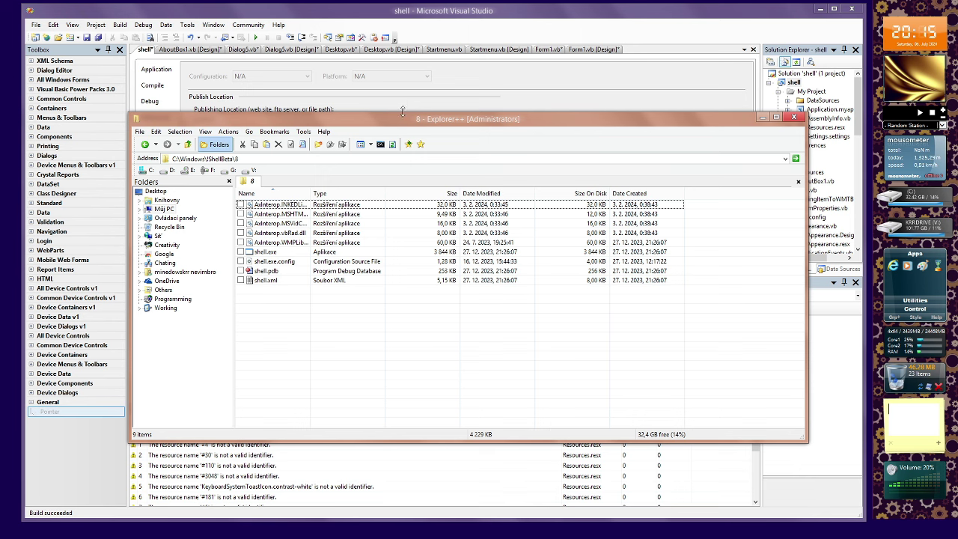
Move all files from the project's Release folder to C:\Windows, choosing to resolve the name conflicts file by file.
double_click(329, 183)
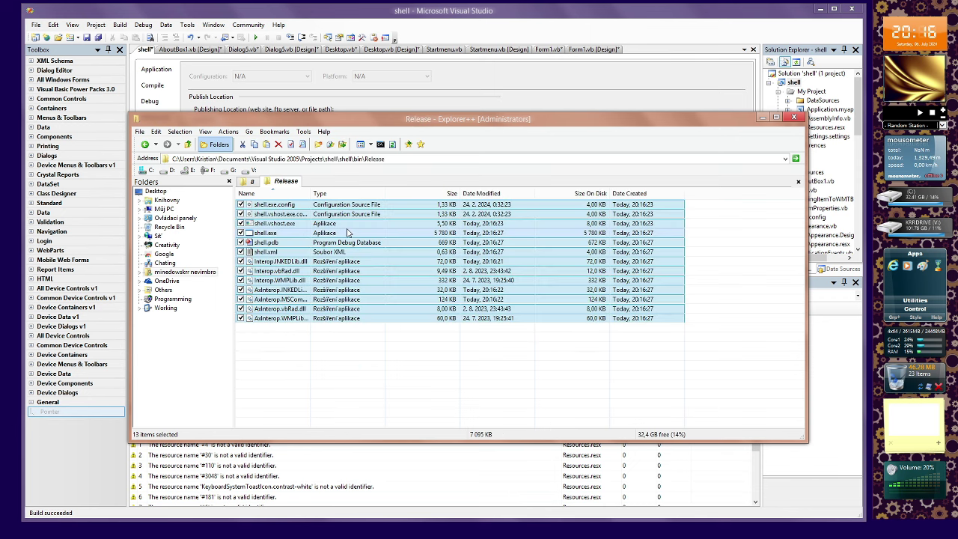
right_click(349, 206)
left_click(374, 357)
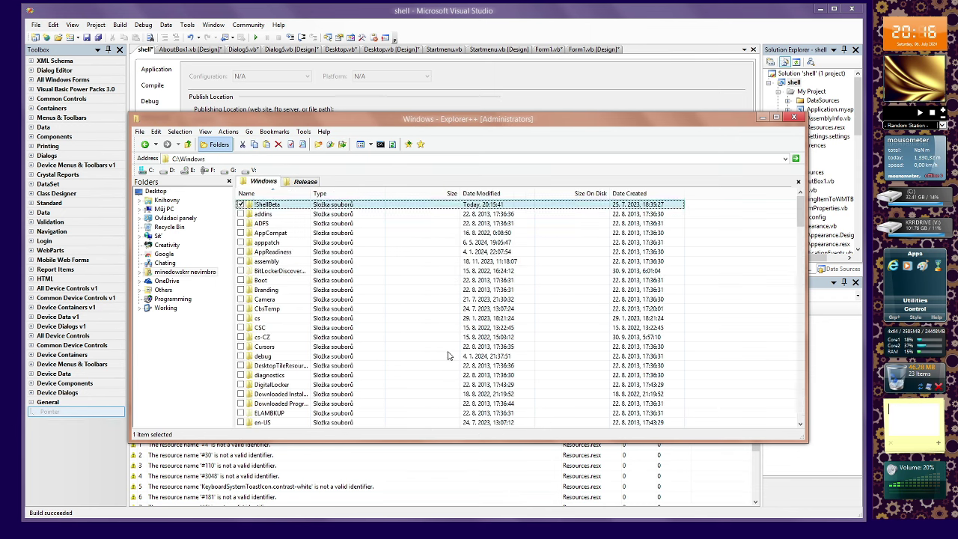
key("ctrl+v")
left_click(207, 250)
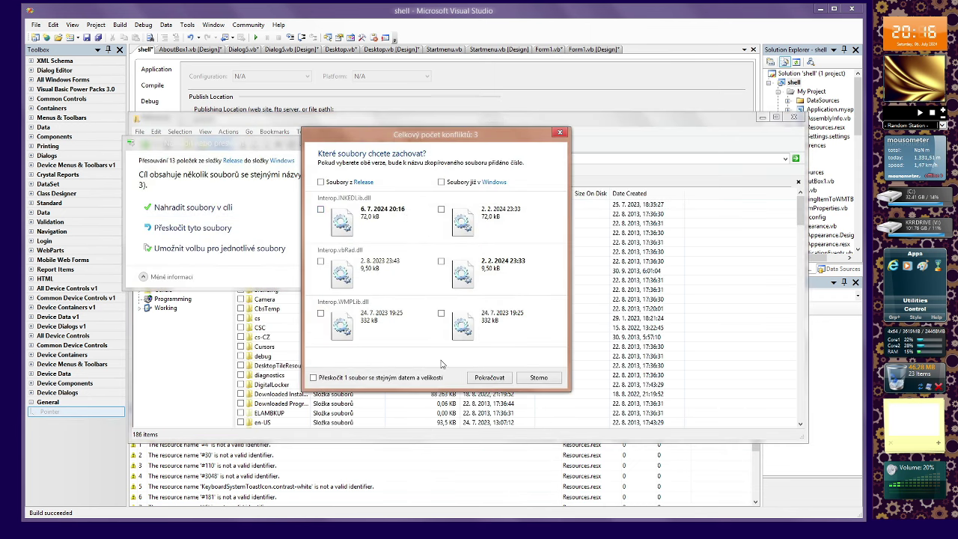
left_click(489, 377)
Look through the C:\Windows file list for the newly moved shell files.
scroll(498, 222, "down", 20)
scroll(380, 412, "up", 5)
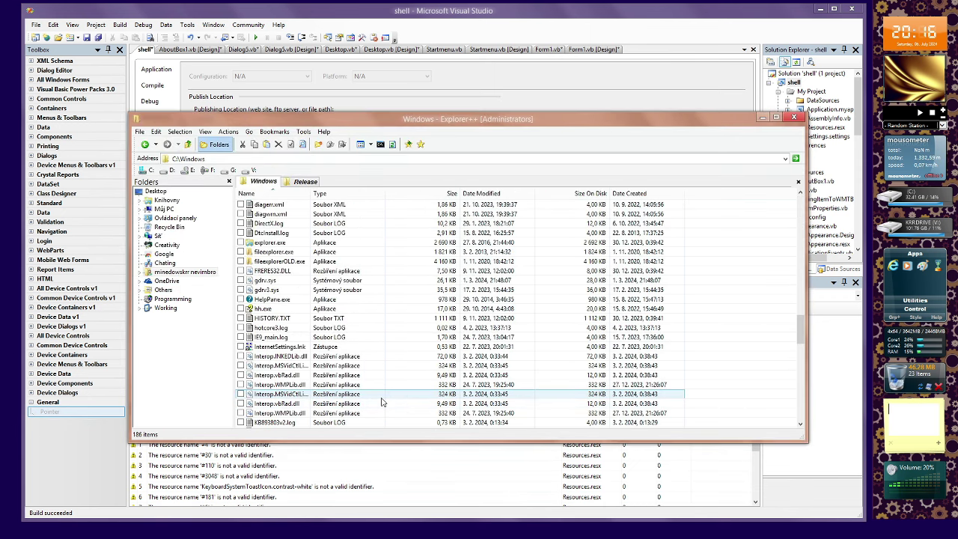
scroll(303, 351, "down", 8)
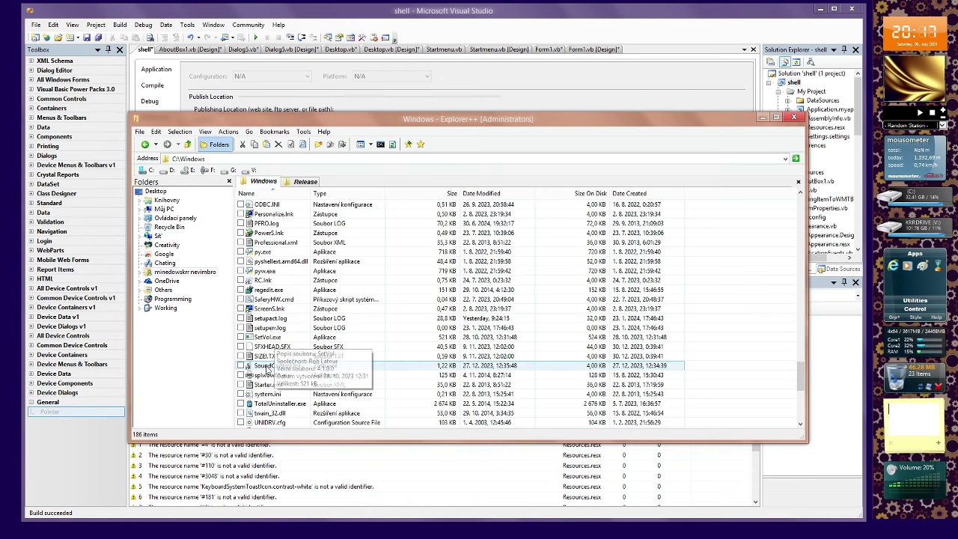
scroll(285, 325, "down", 3)
scroll(273, 316, "up", 4)
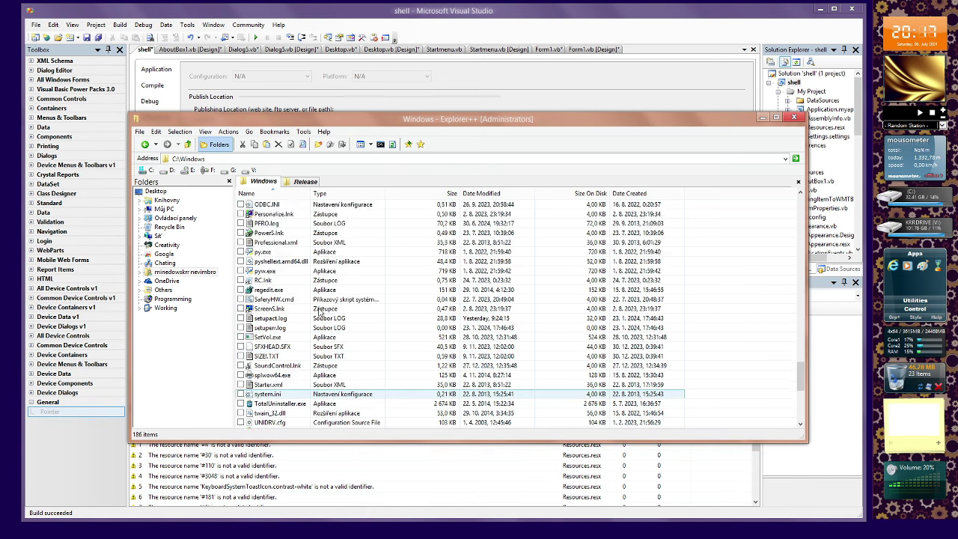
scroll(388, 299, "up", 2)
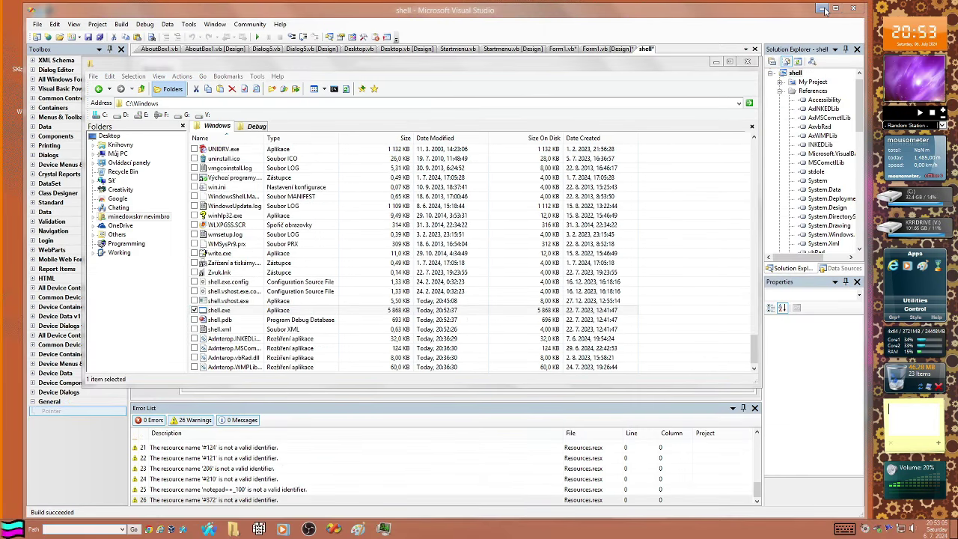
Minimize the Visual Studio and Explorer++ windows to clear the desktop.
left_click(821, 8)
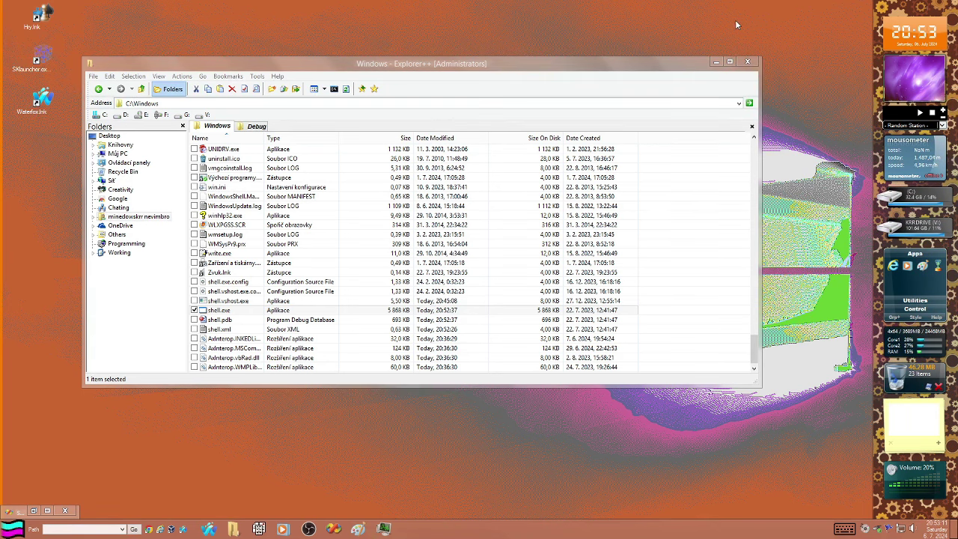
left_click(716, 61)
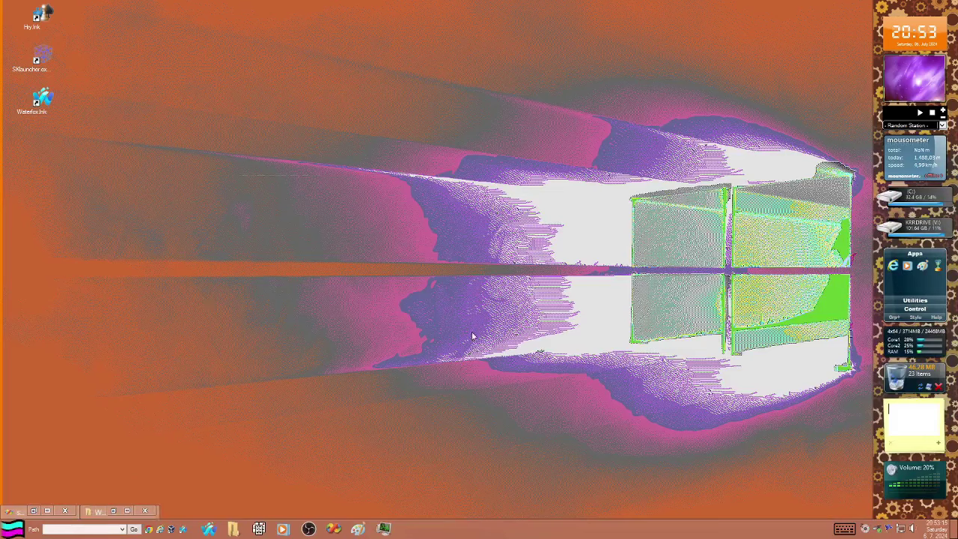
left_click_drag(830, 477, 245, 3)
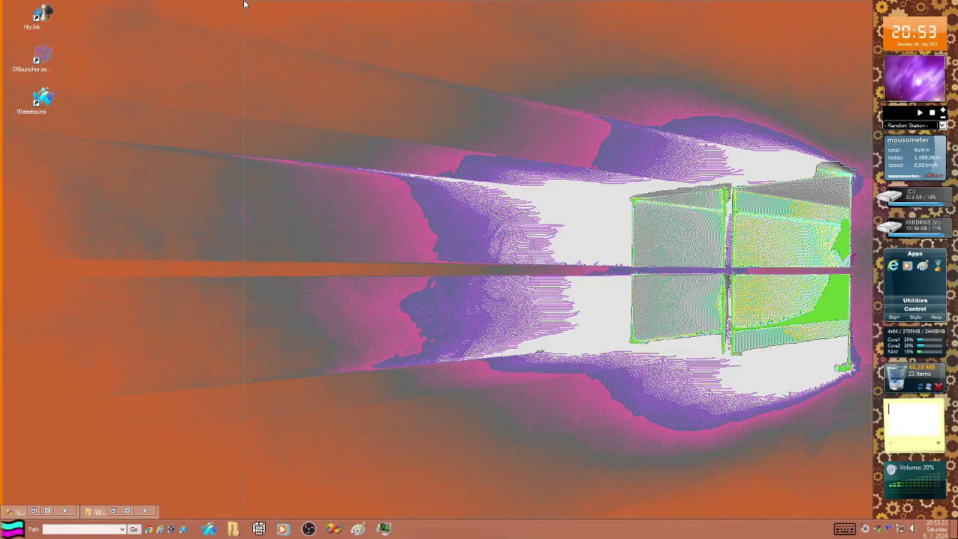